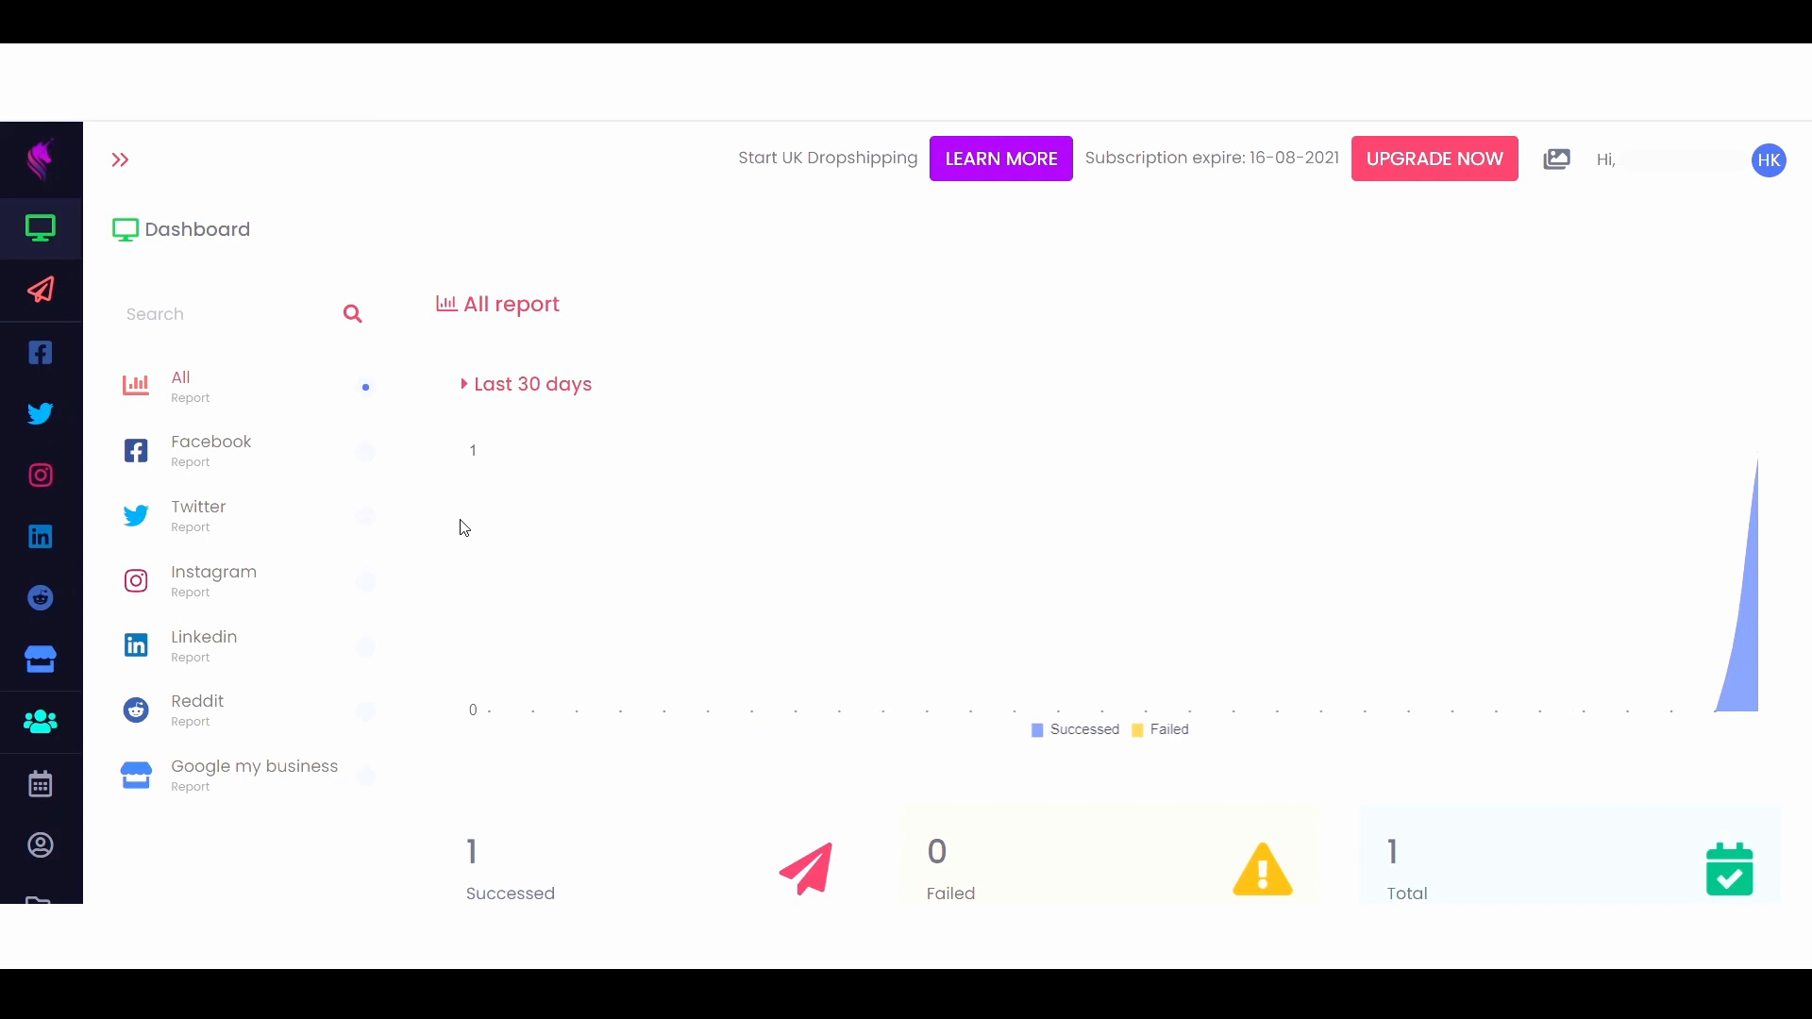
Upload the image Artboard BG 1 from the computer to the file manager.
mouse_move(56, 722)
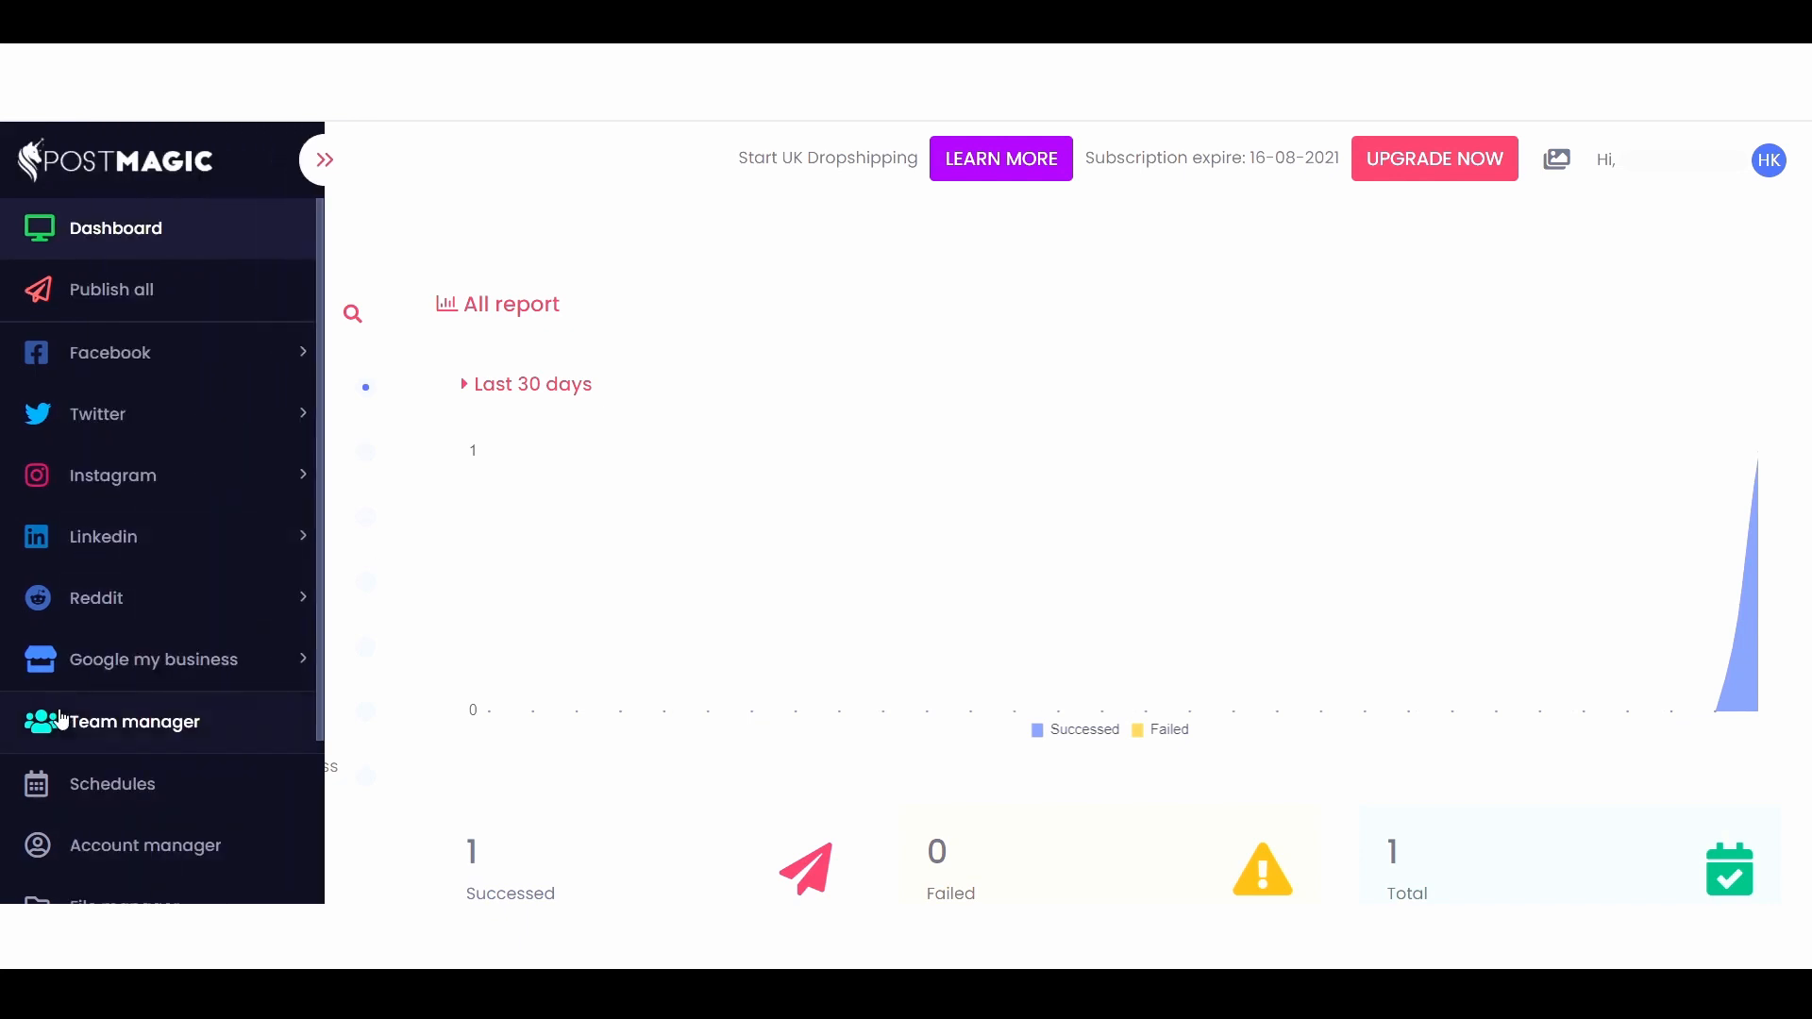
scroll(142, 780, "down", 2)
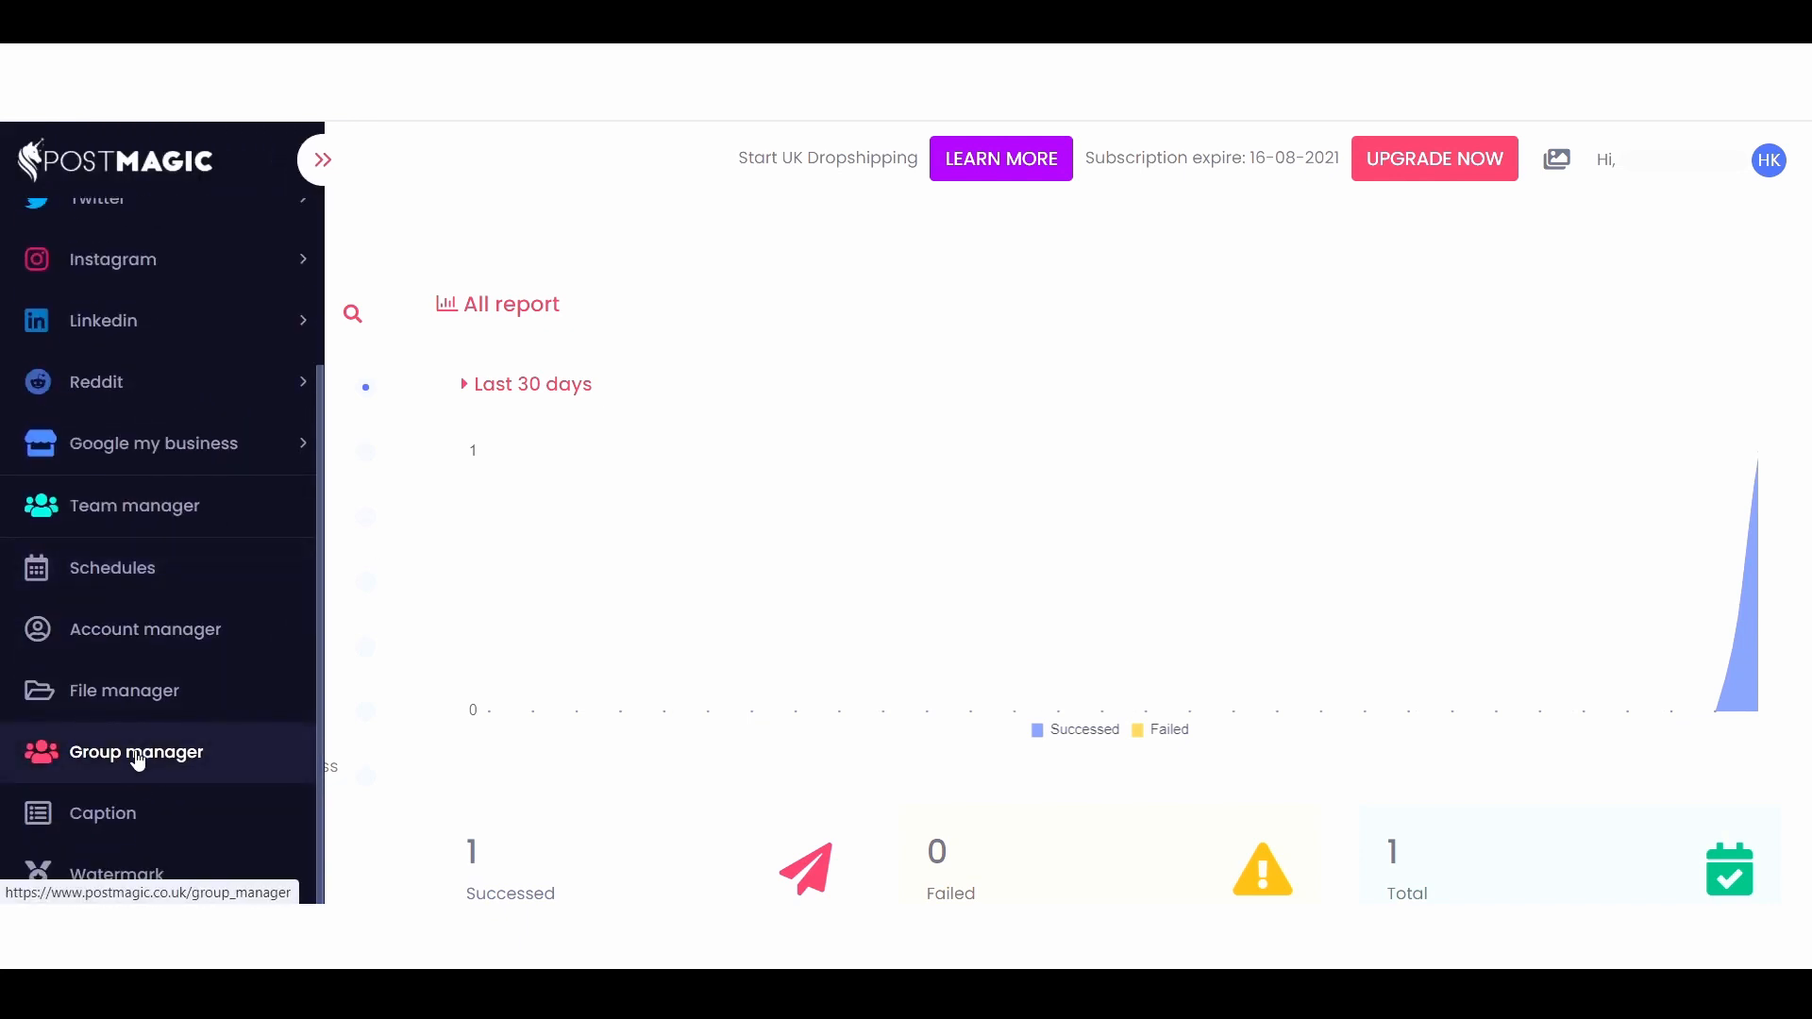
left_click(143, 712)
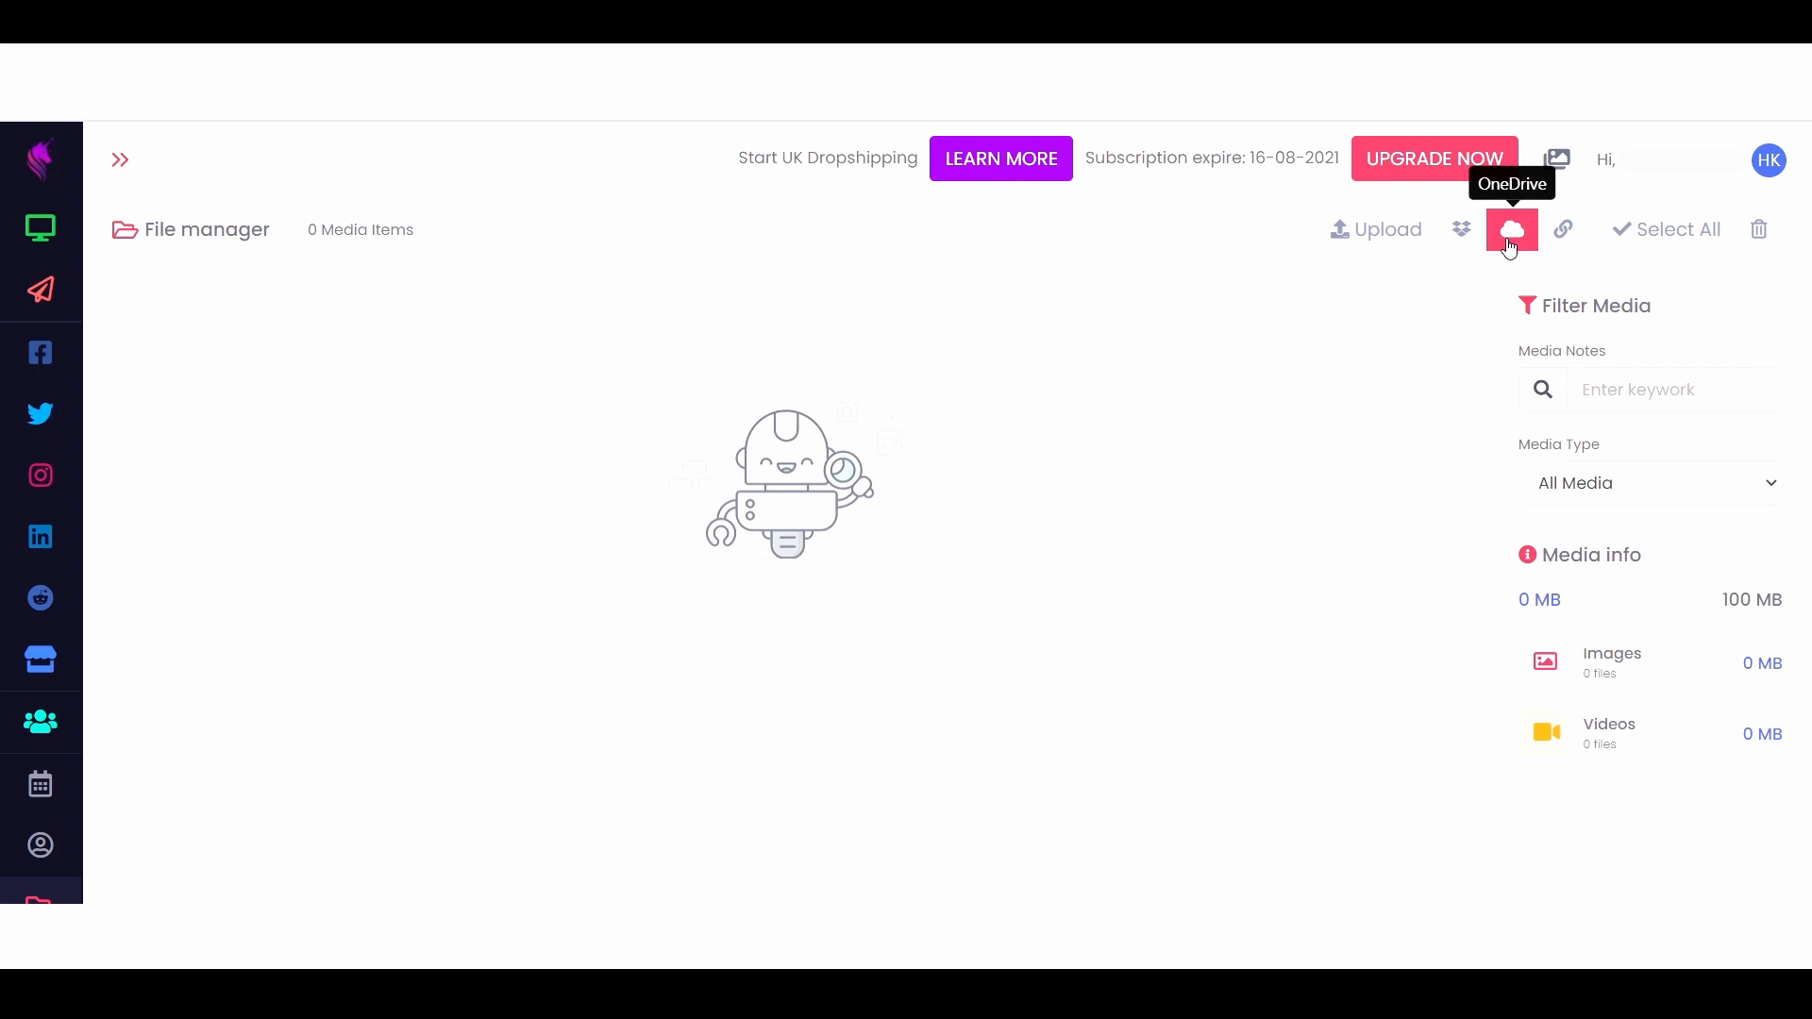
left_click(1382, 231)
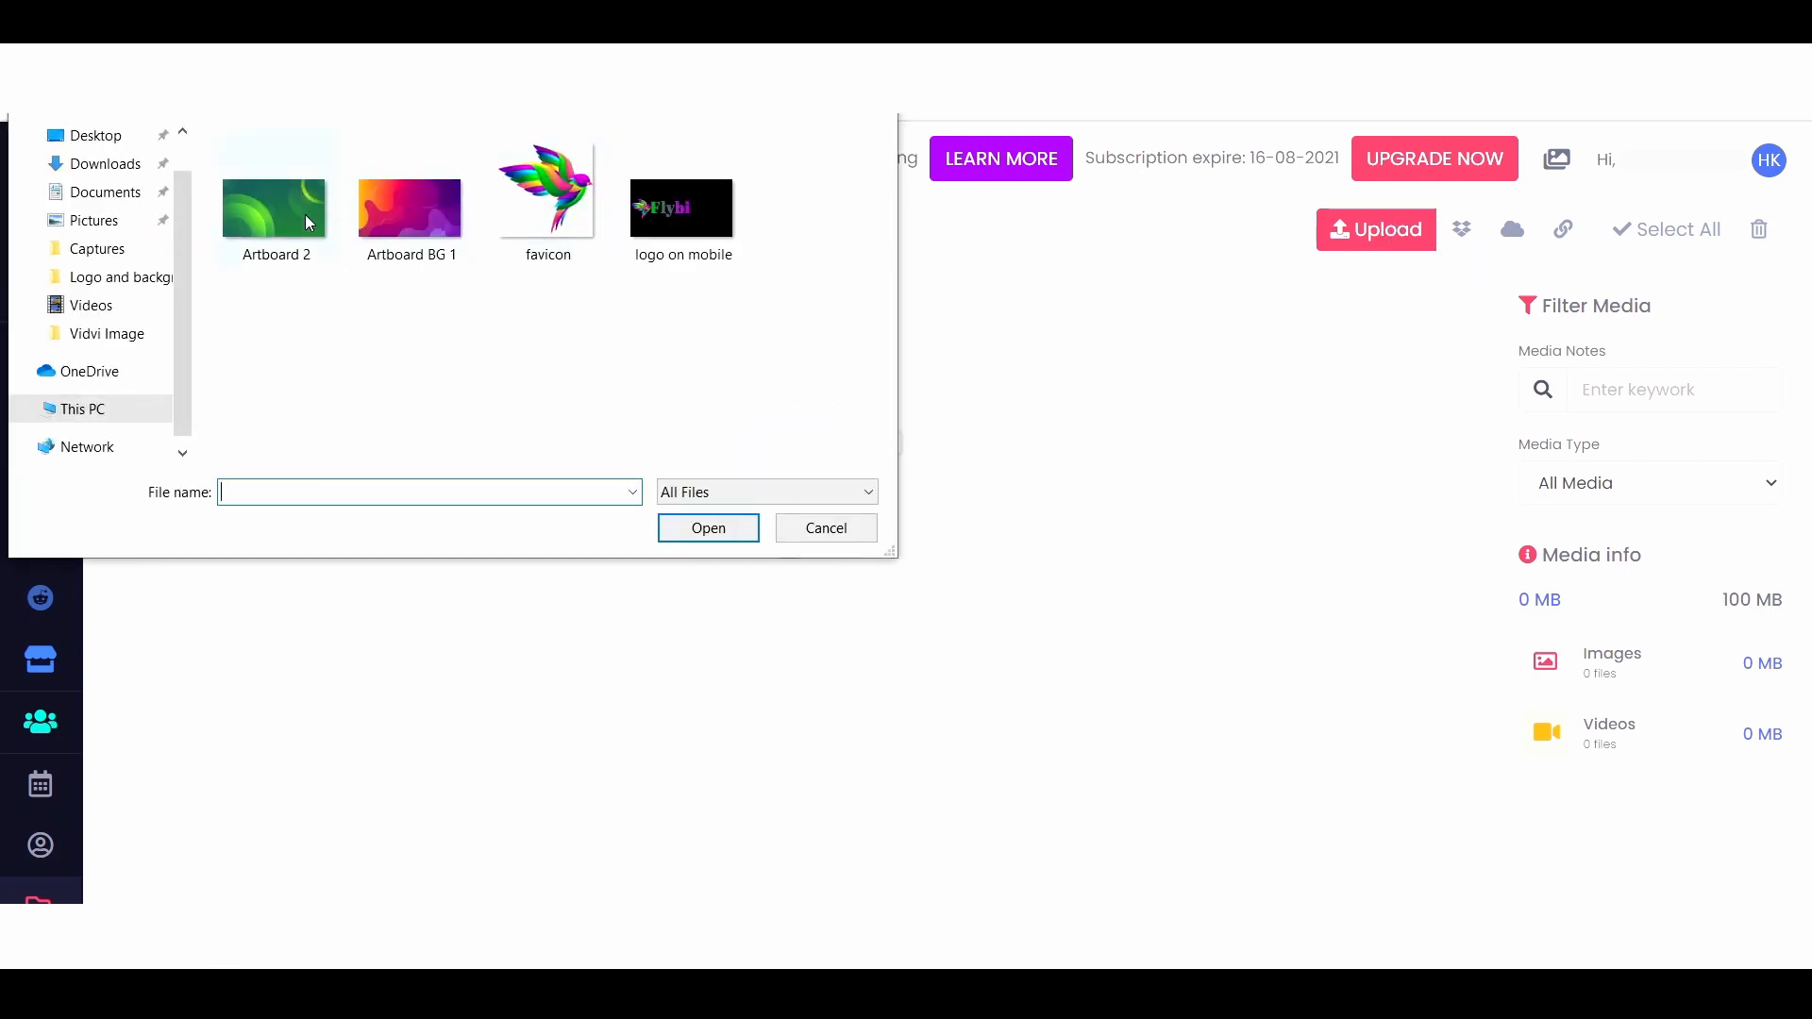
left_click(412, 217)
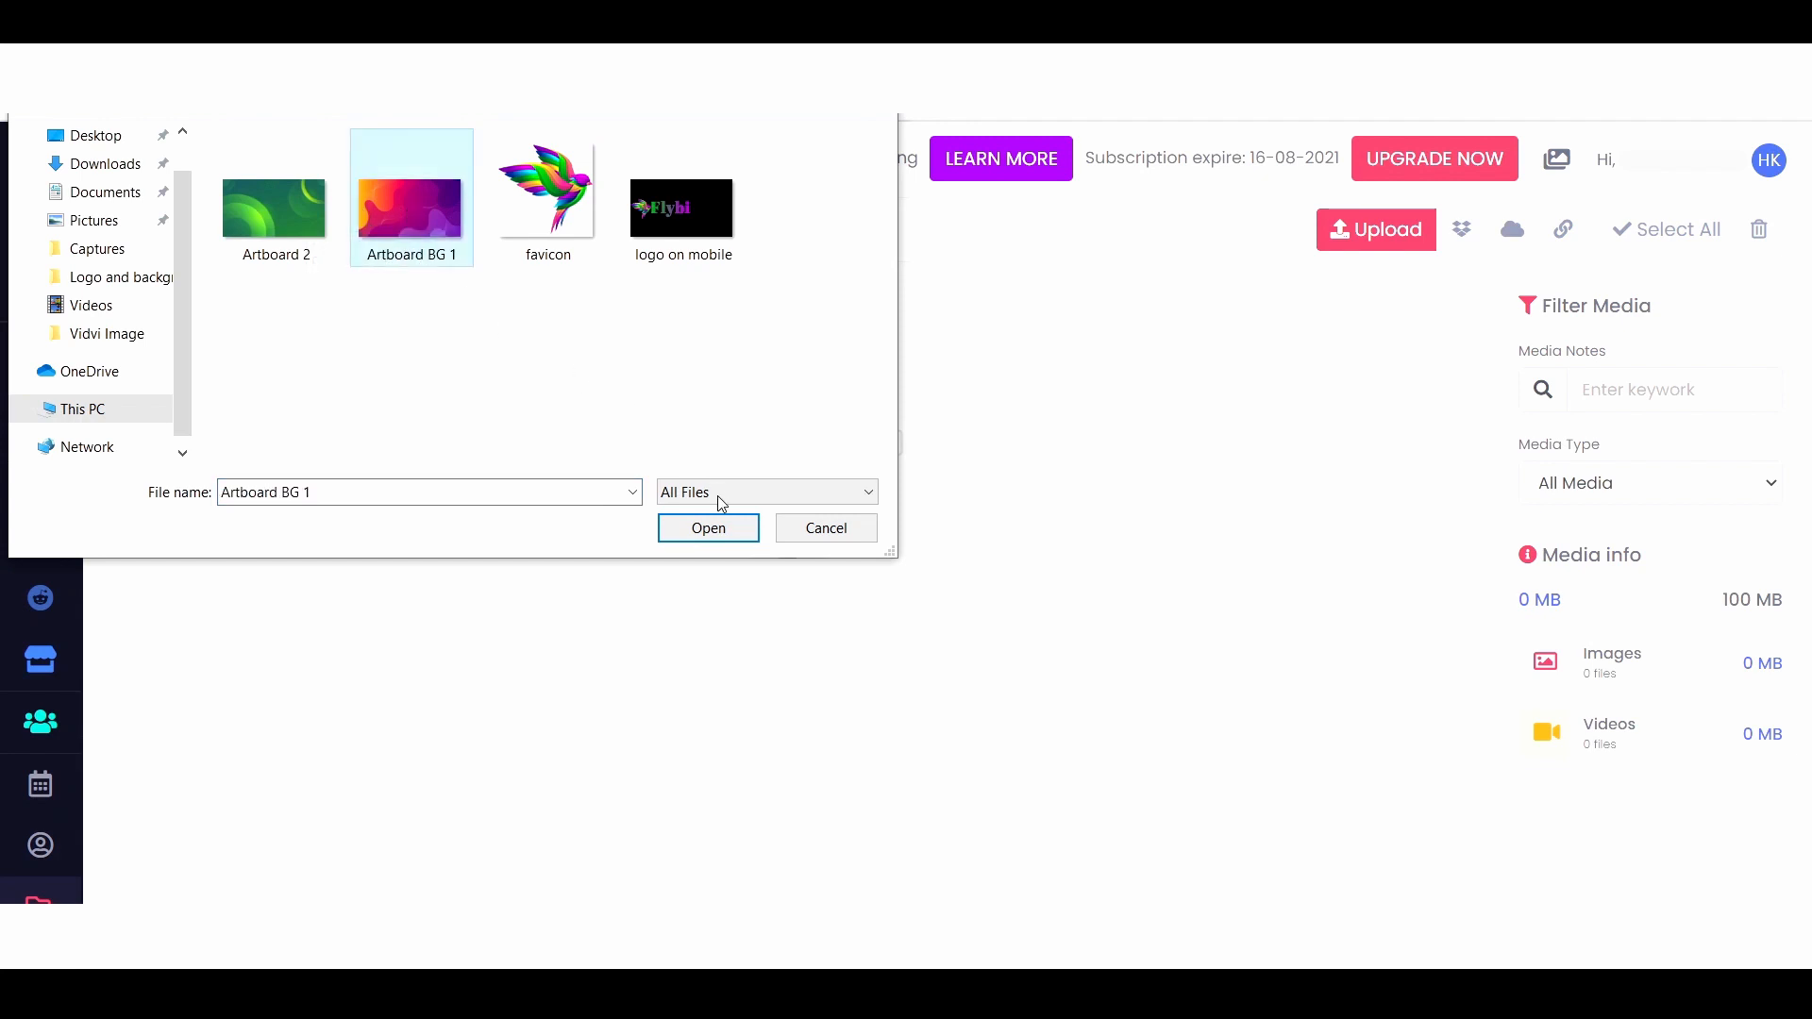
left_click(740, 530)
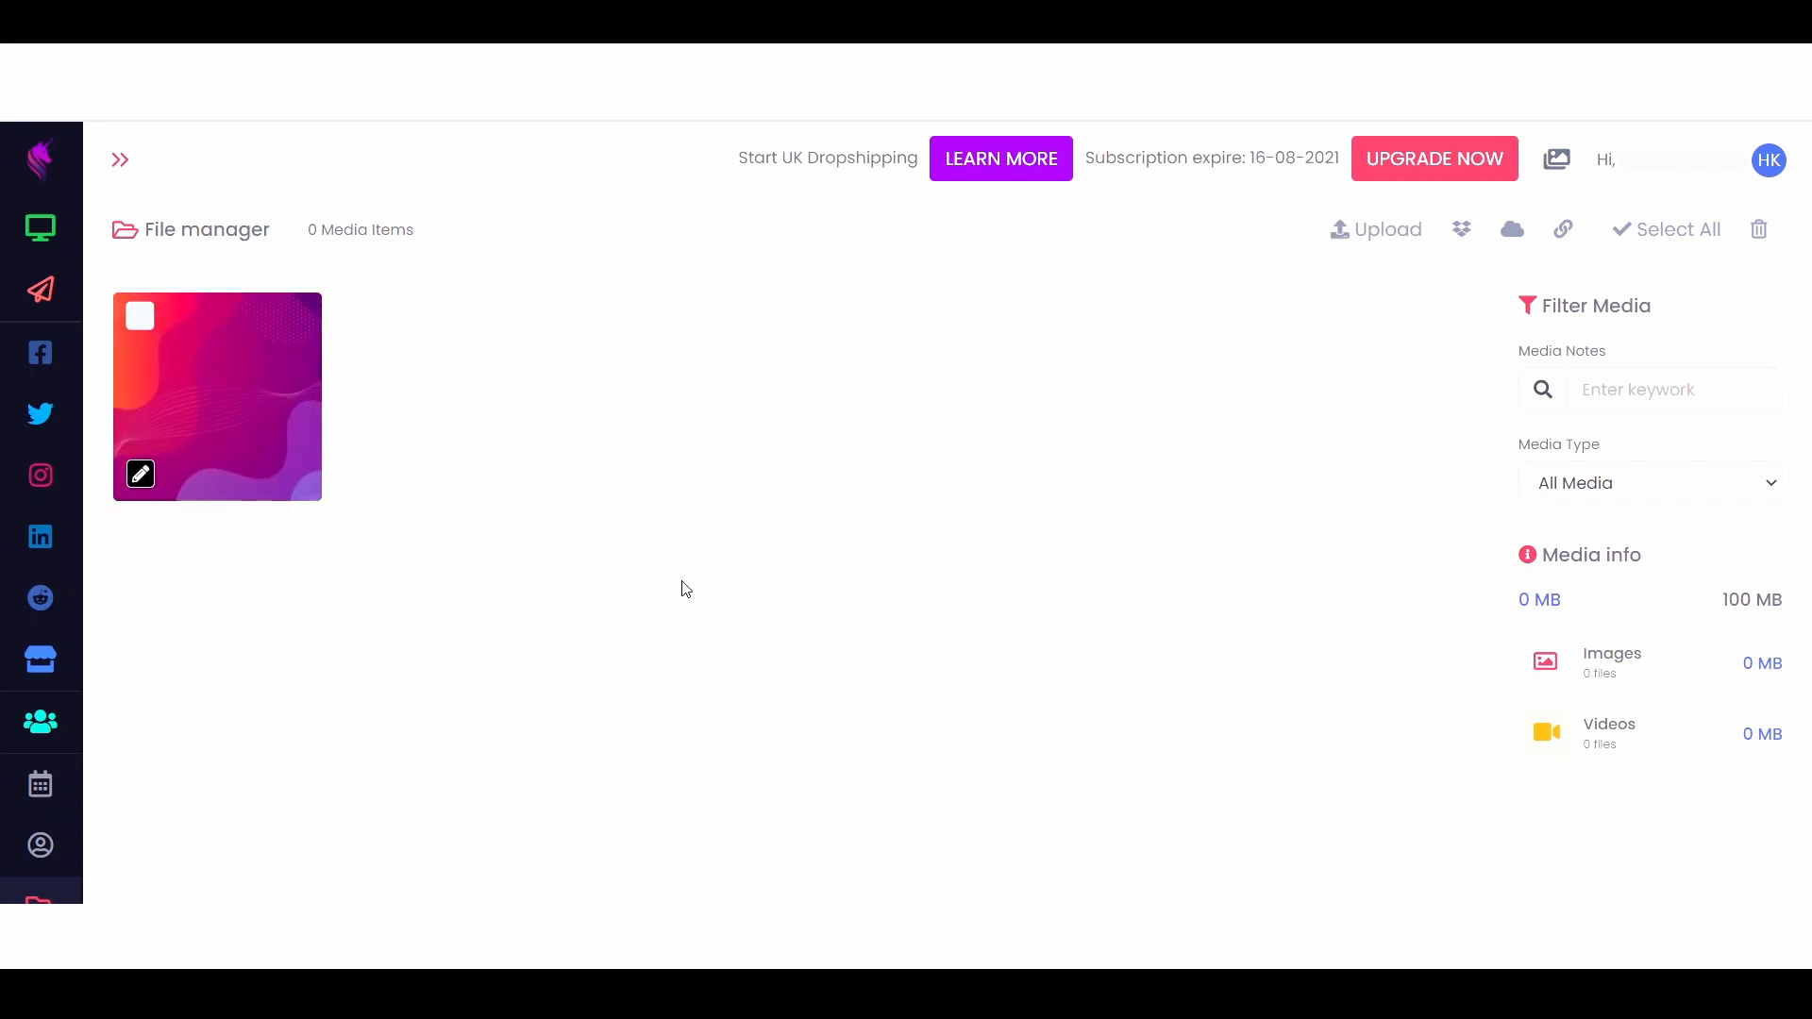
Upload the image Artboard 2 from the computer to the file manager.
left_click(1381, 236)
left_click(274, 200)
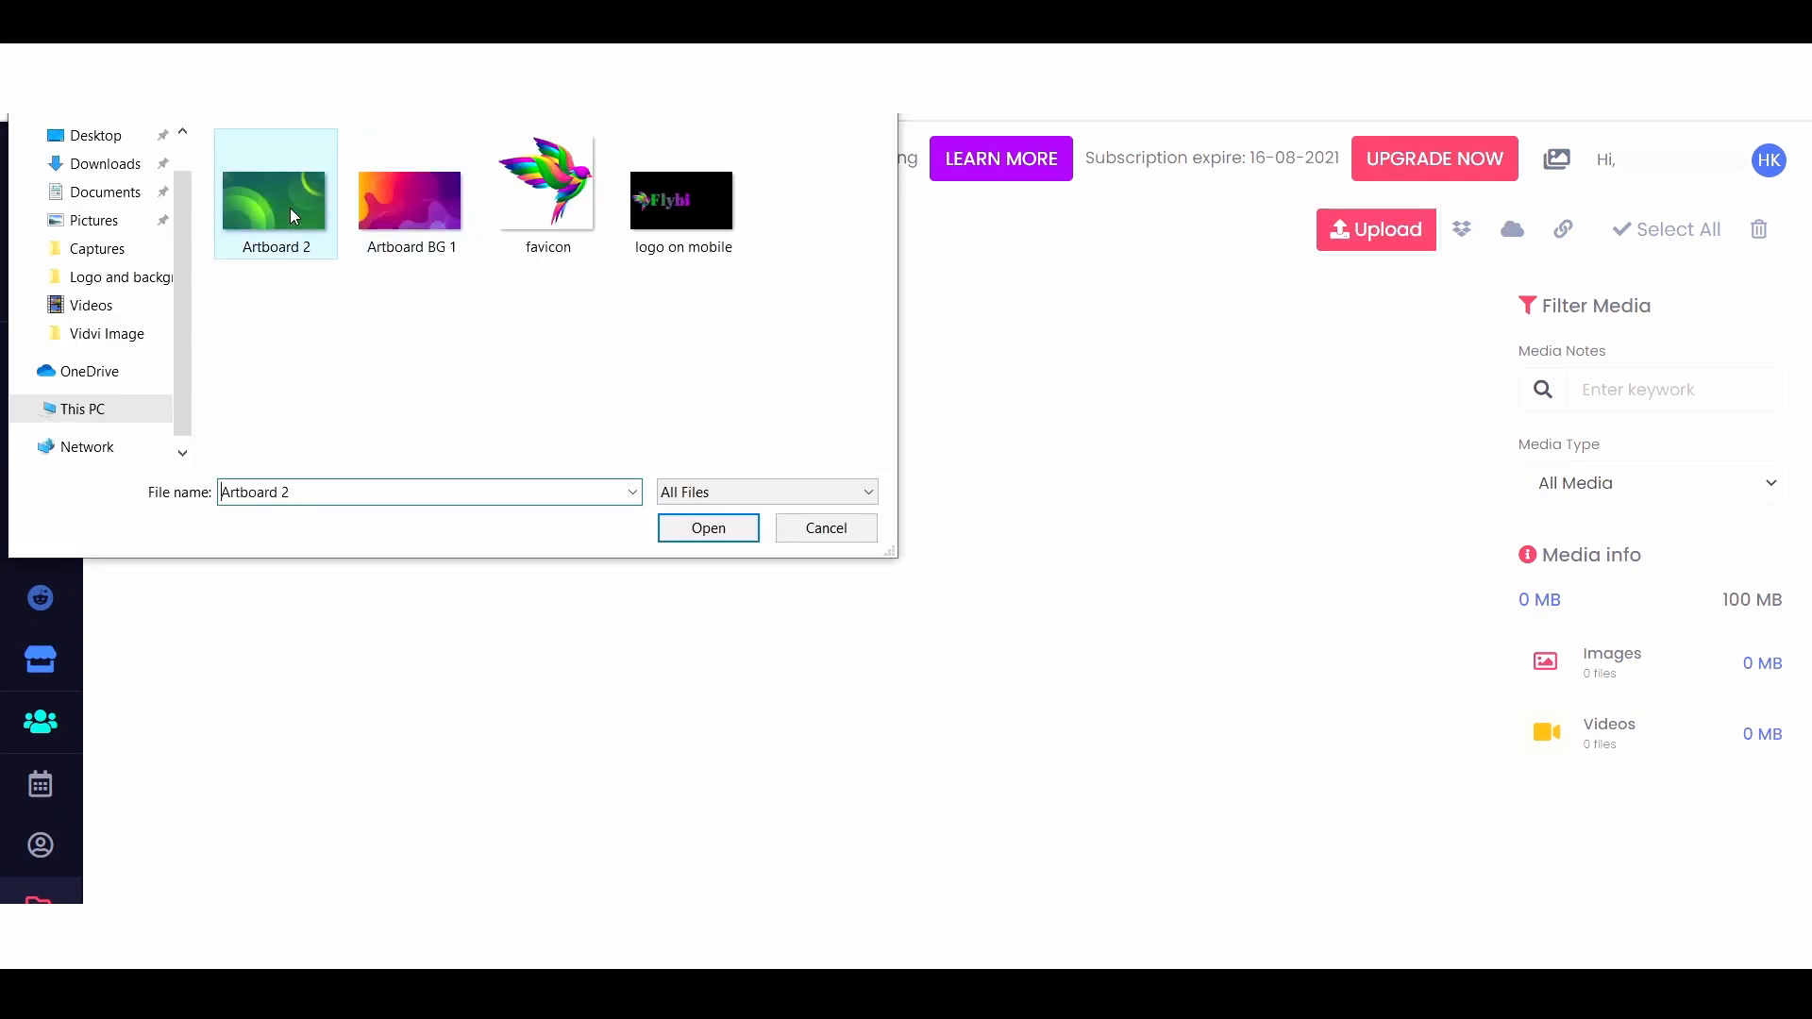
left_click(721, 537)
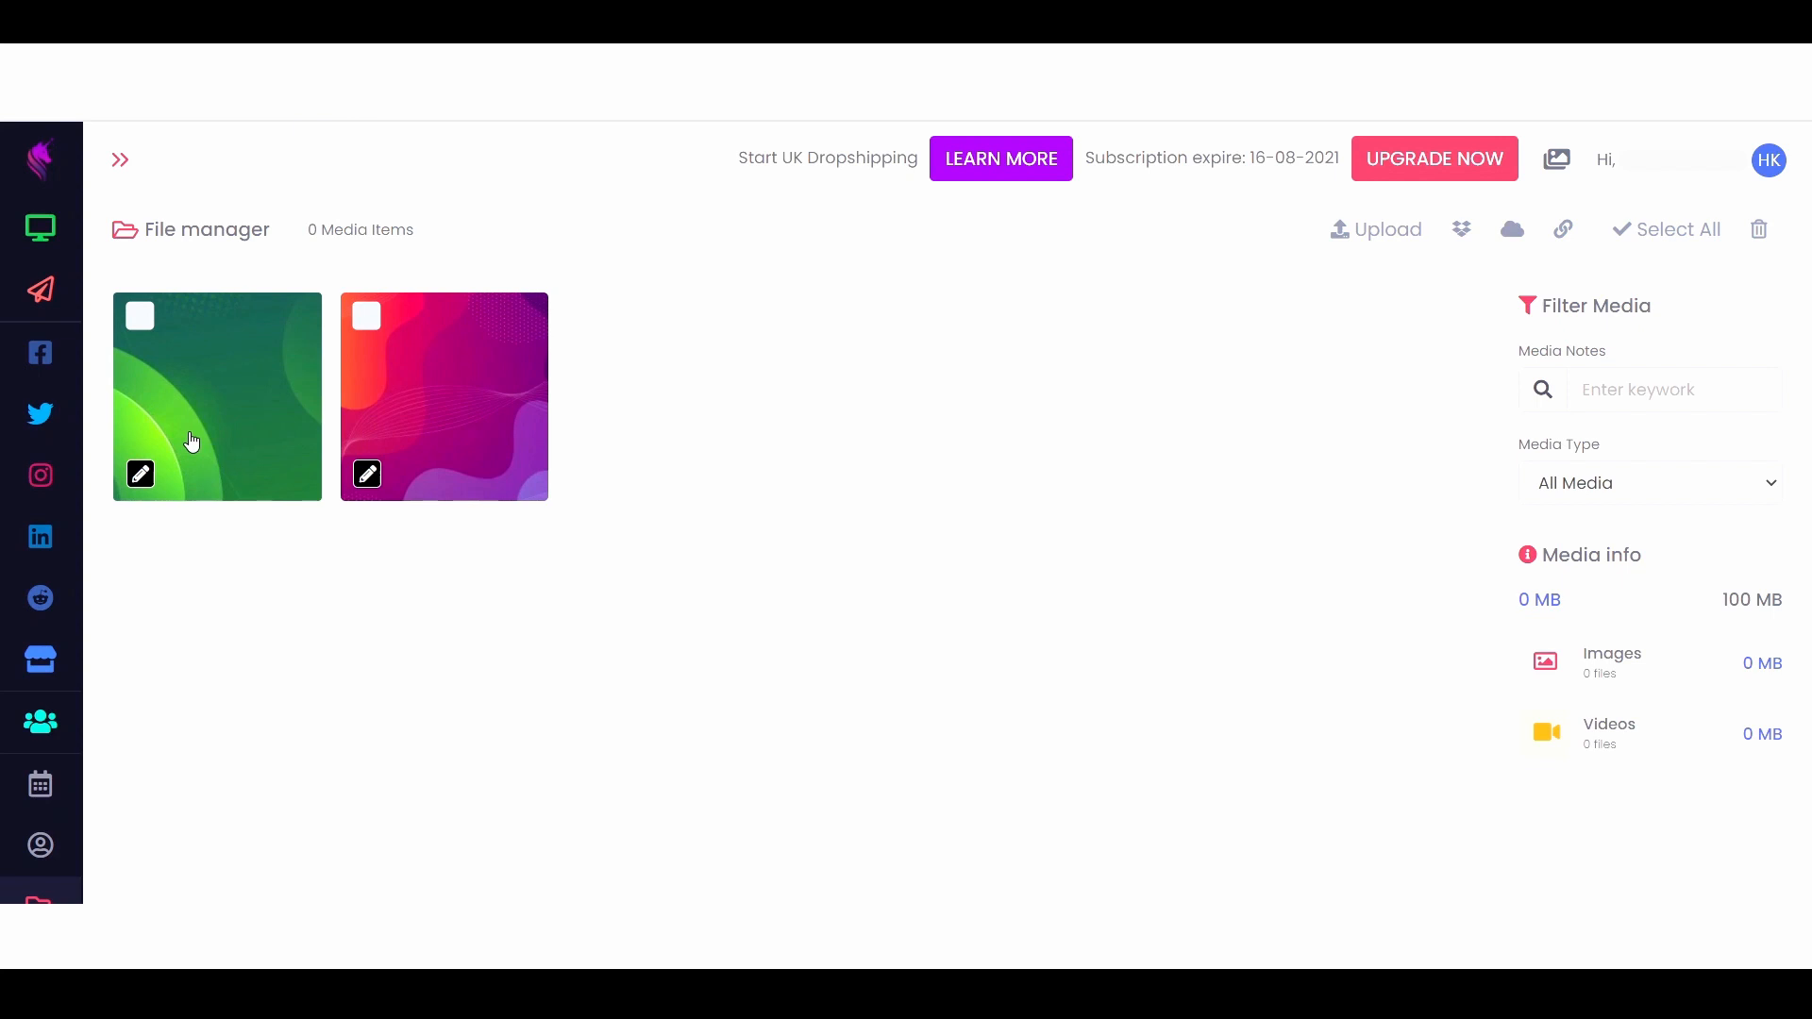
Open the green image in the image editor and apply a yellow tint with colour #ffbb3b.
left_click(141, 474)
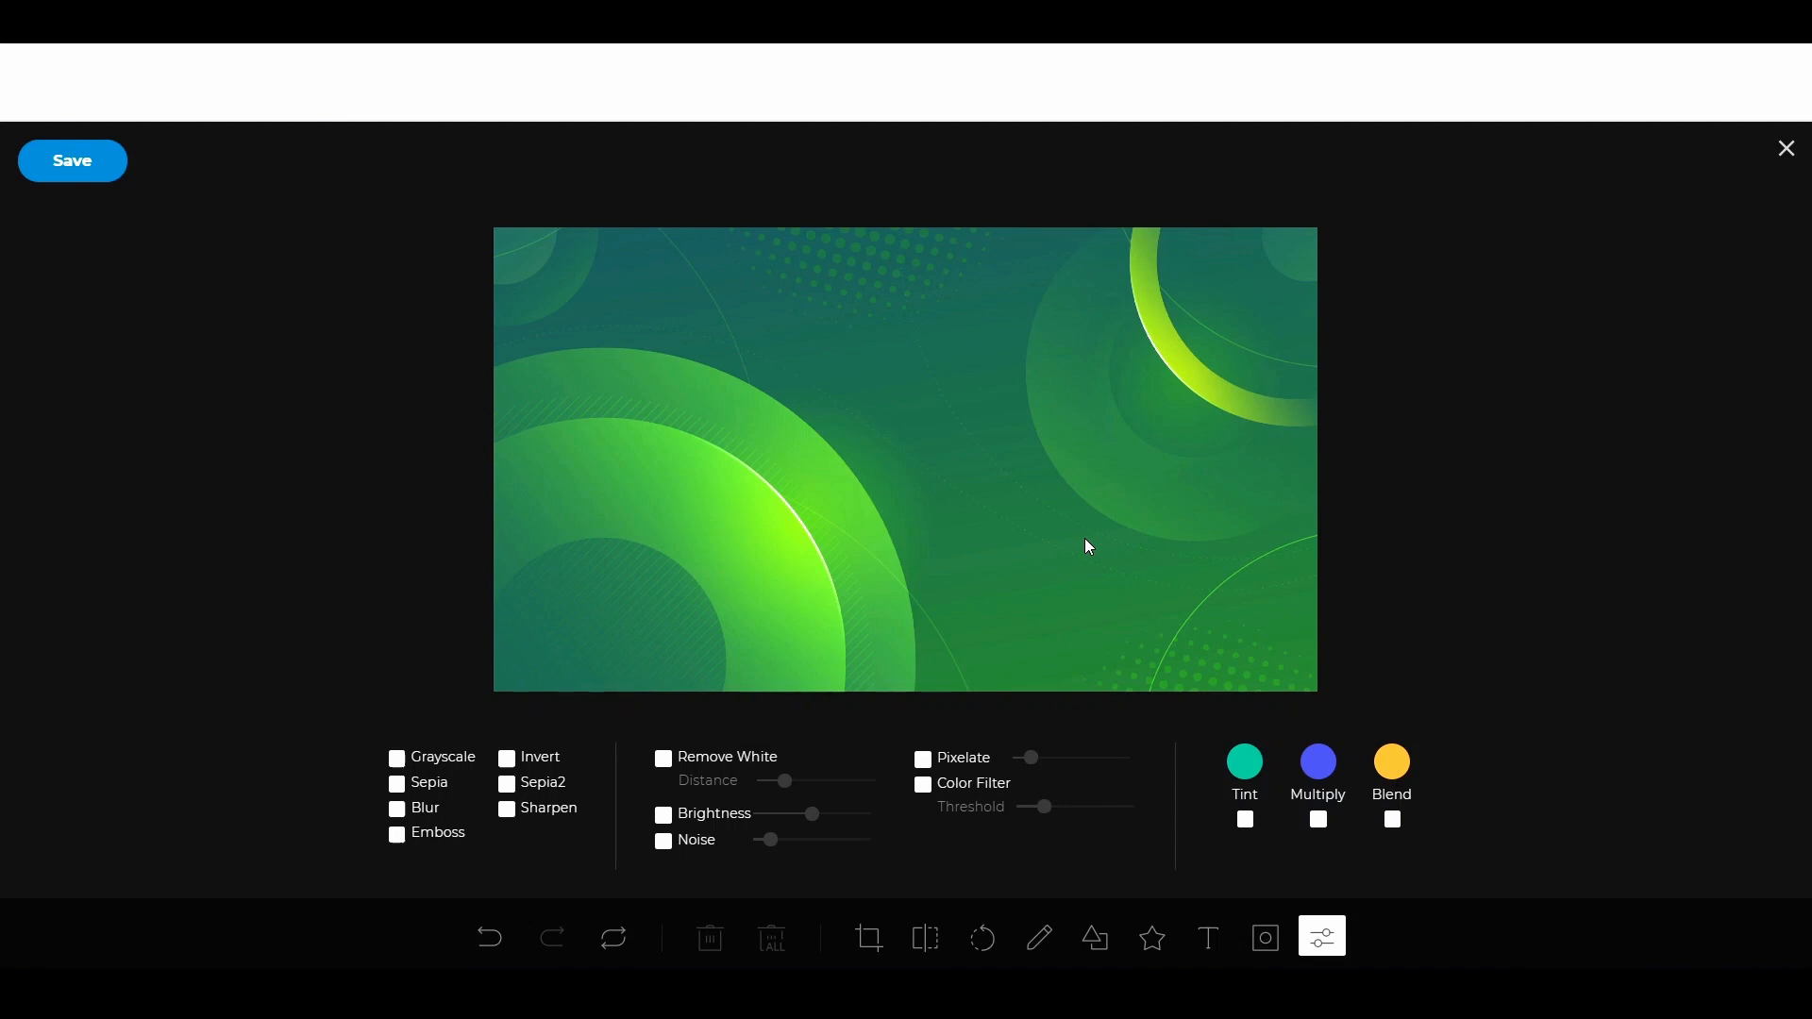
left_click(1245, 821)
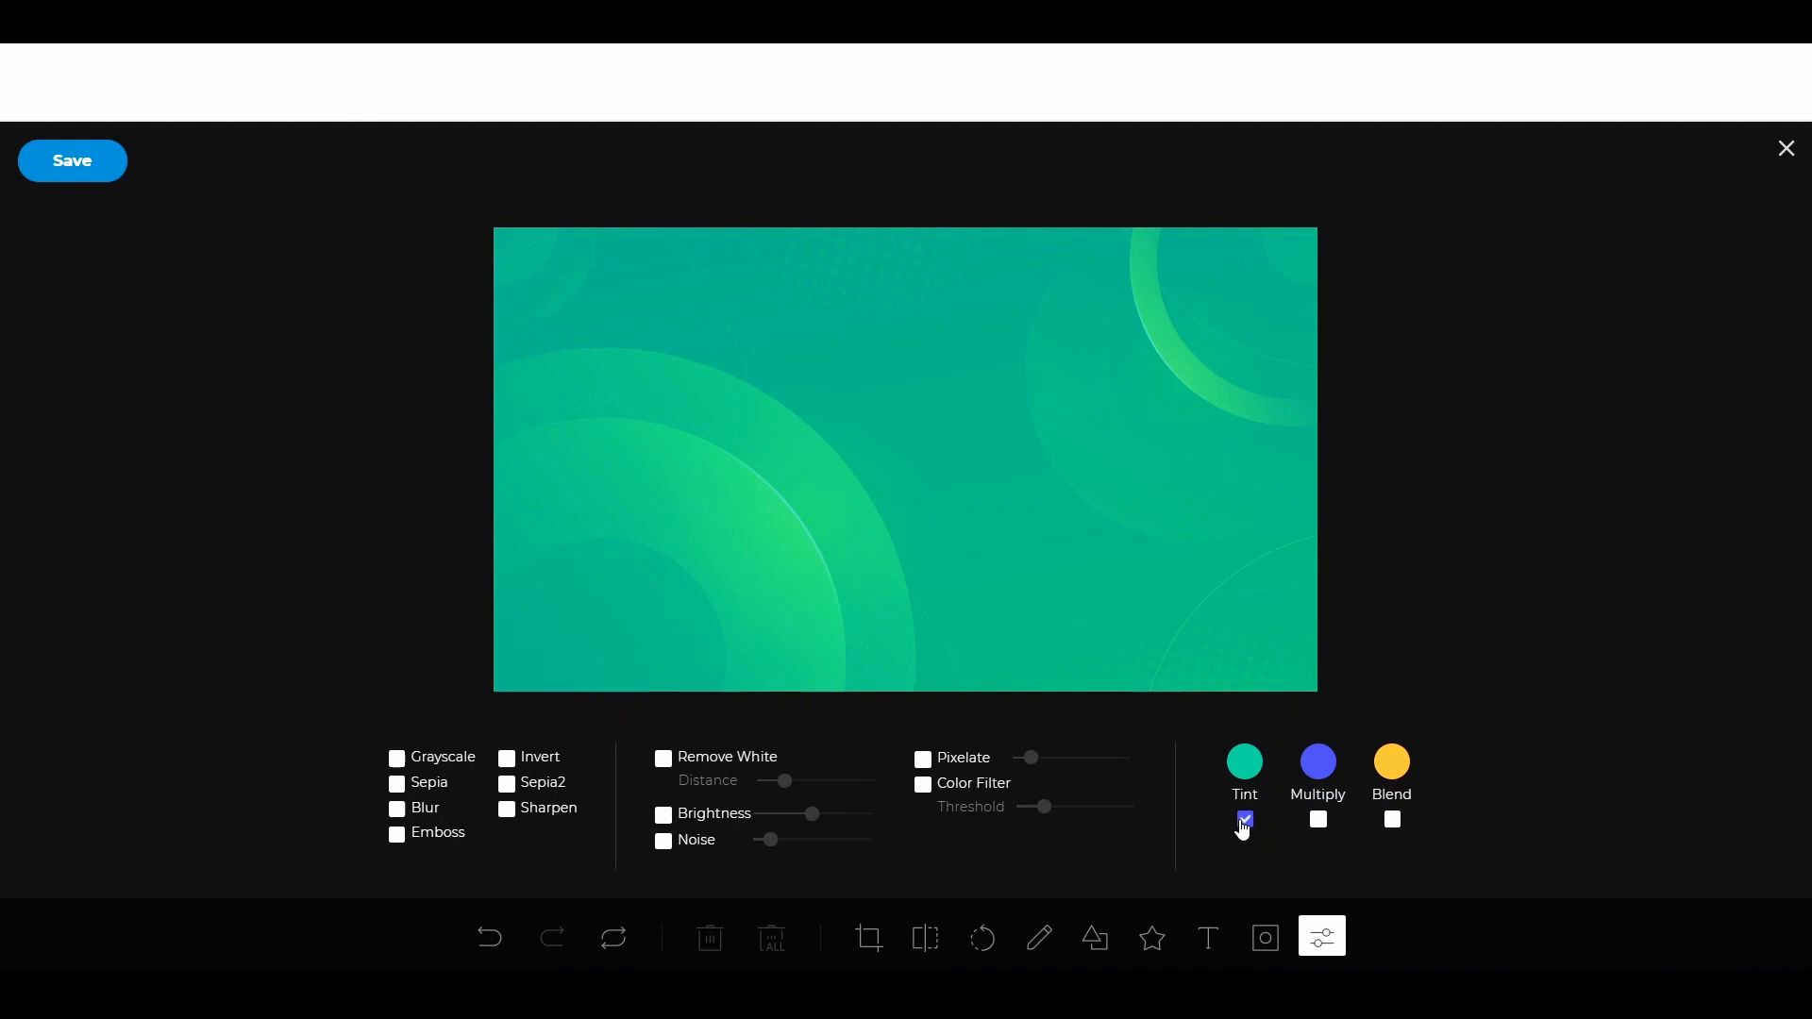
left_click(1246, 763)
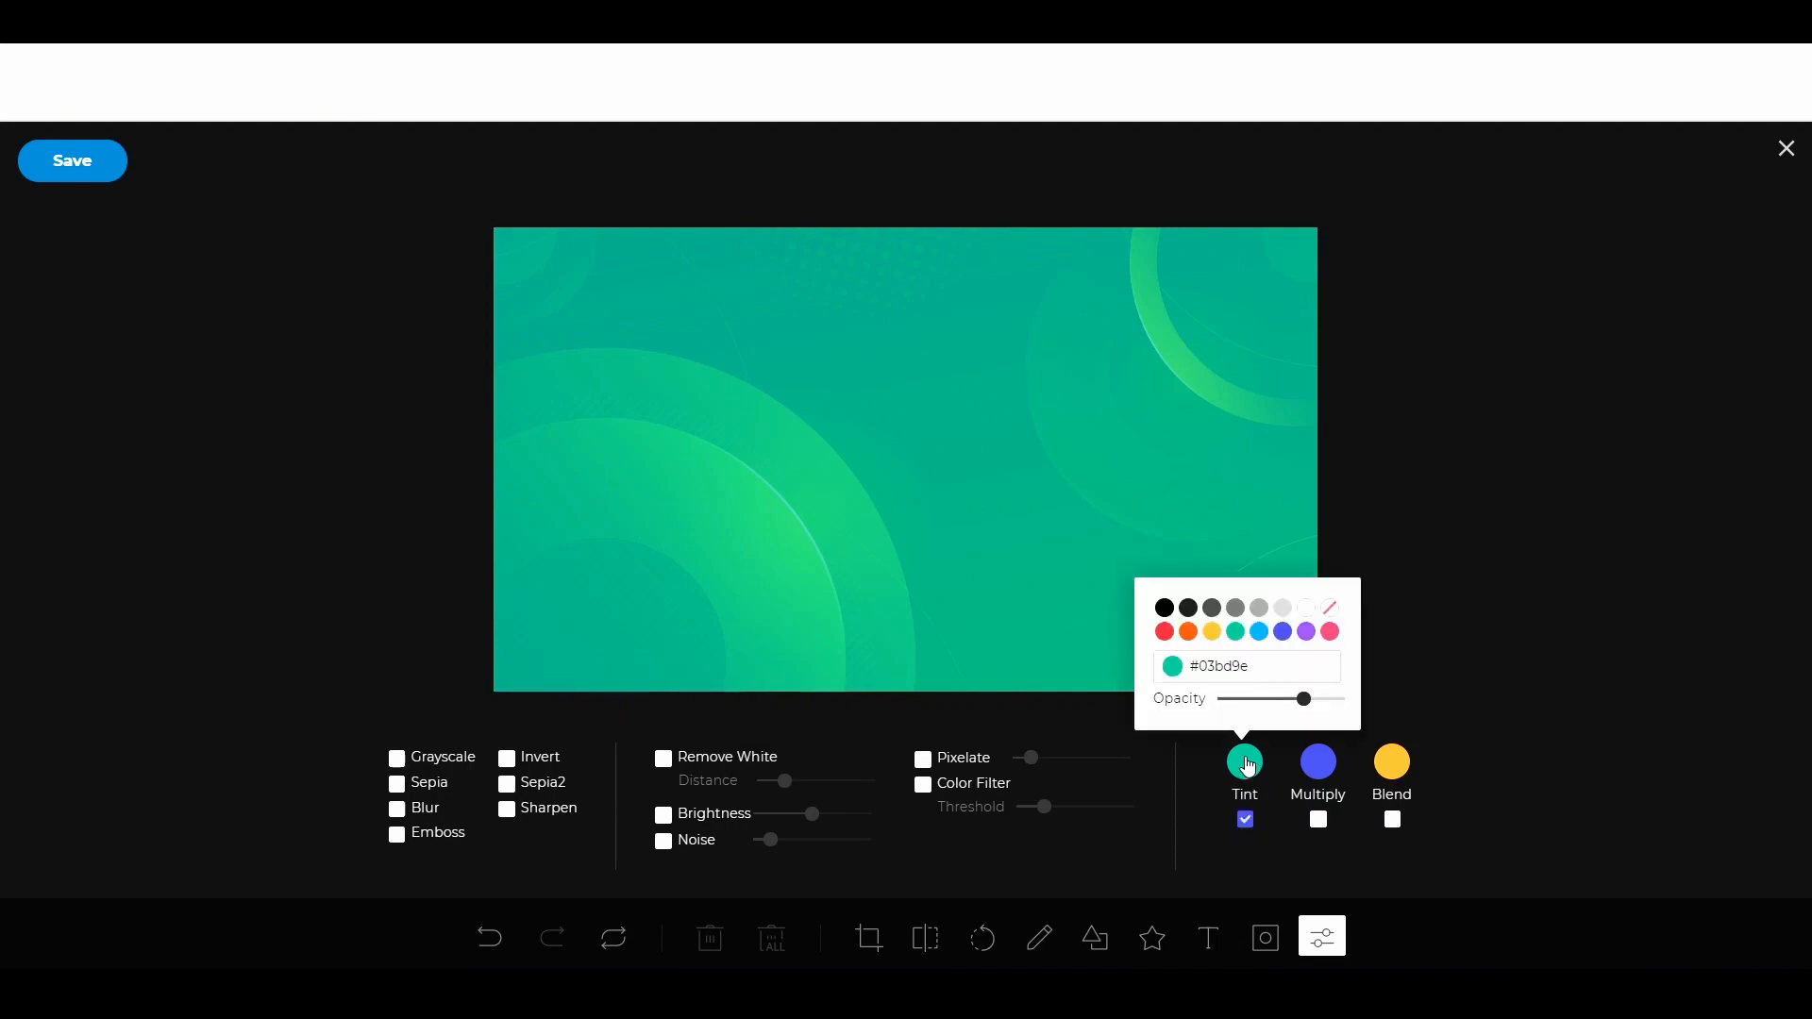
left_click(1213, 632)
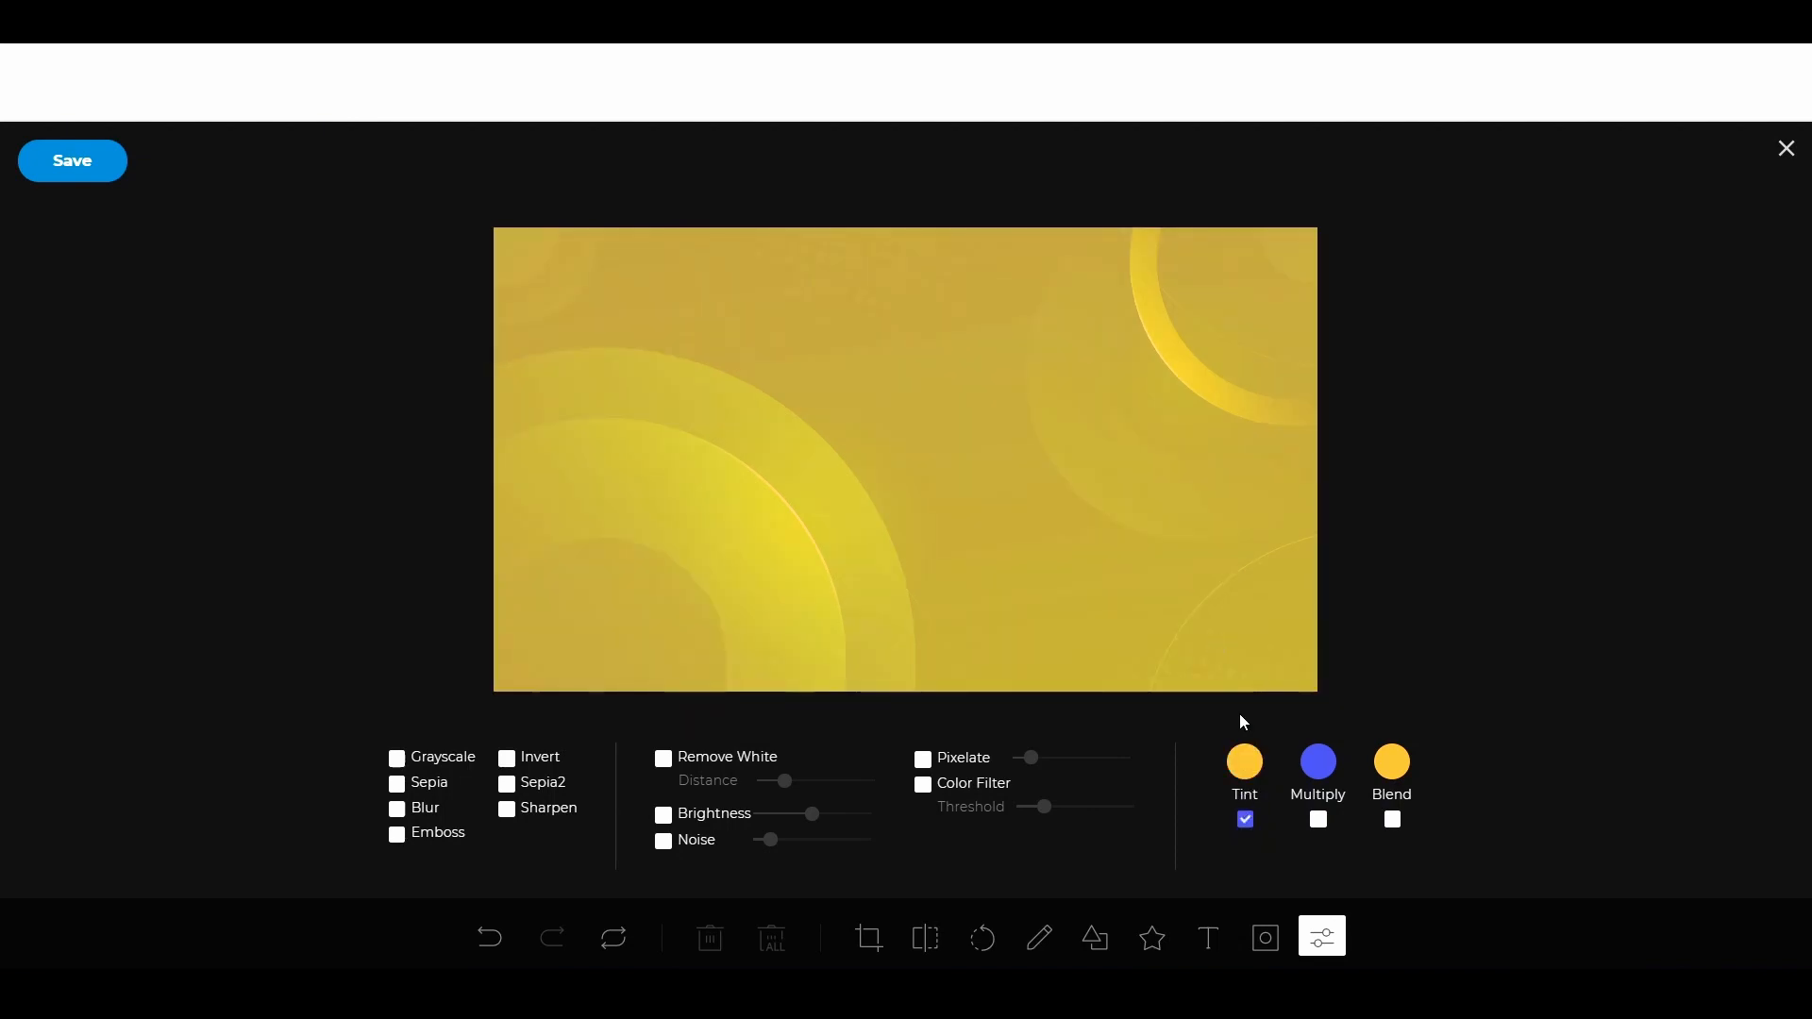
left_click(1246, 769)
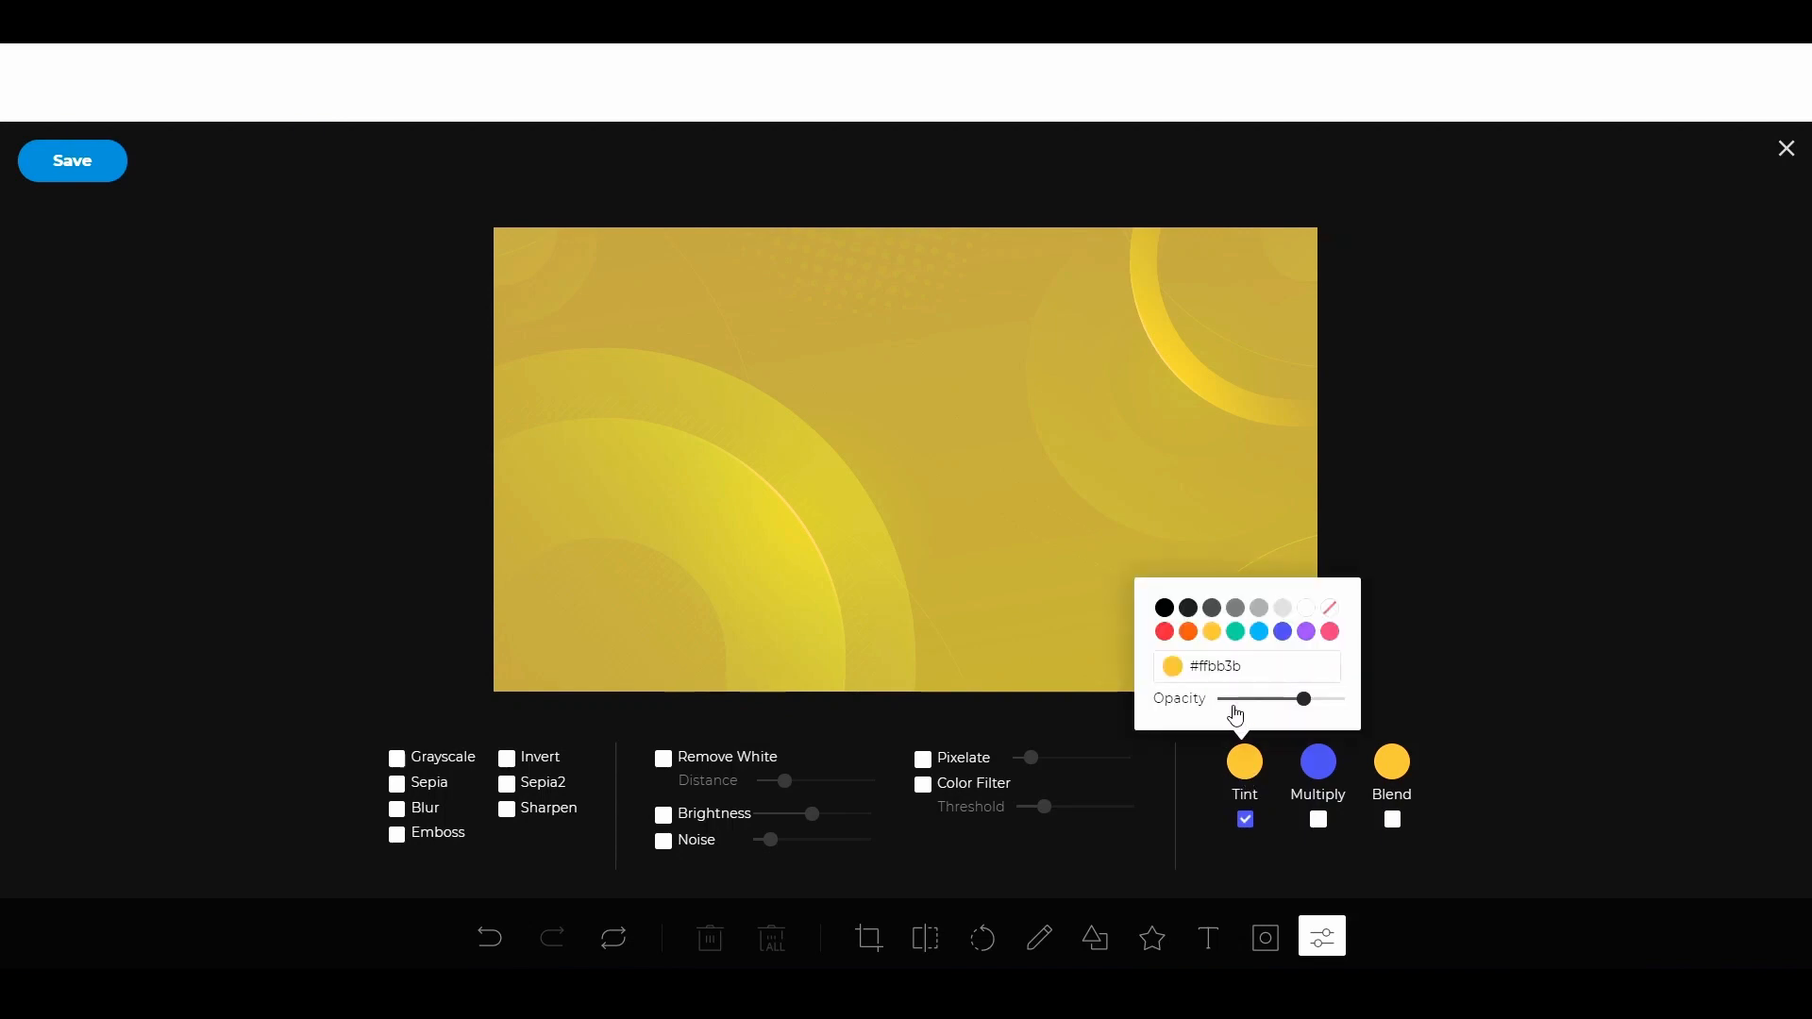
left_click_drag(1246, 668, 1193, 665)
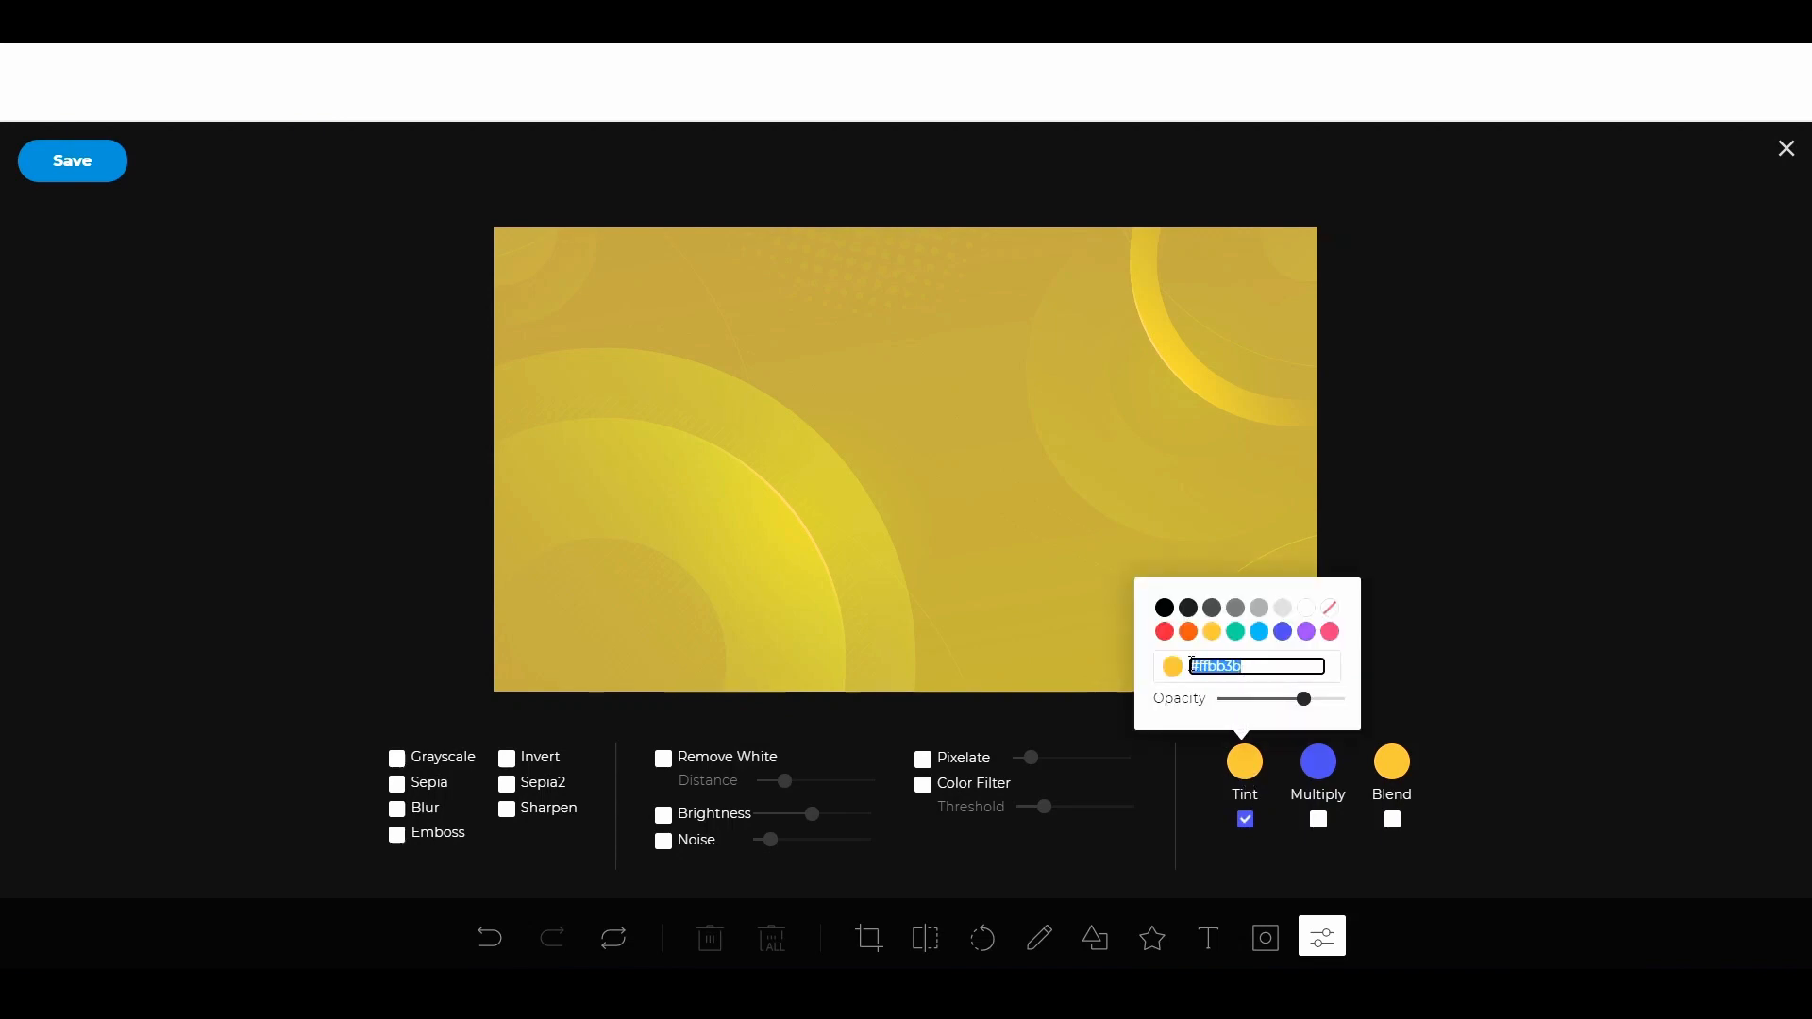
left_click(1002, 588)
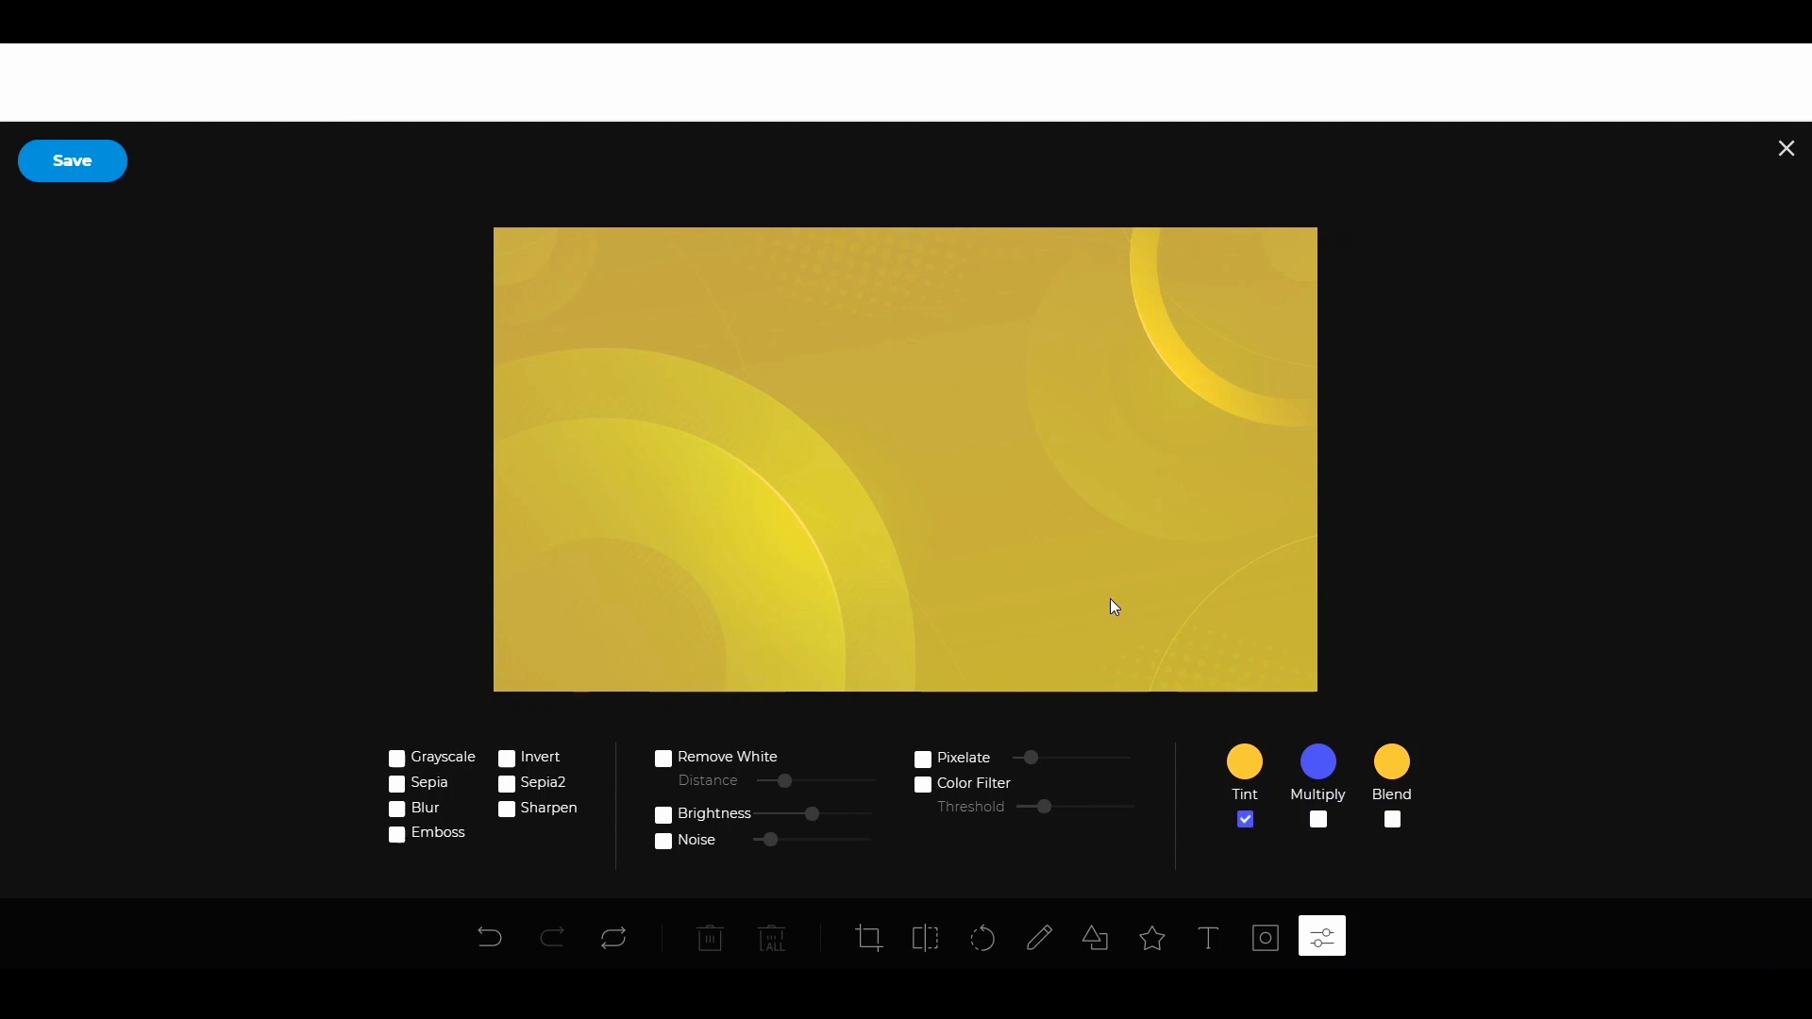
Add the text "Hello World" to the image in white at text size 100.
left_click(1212, 947)
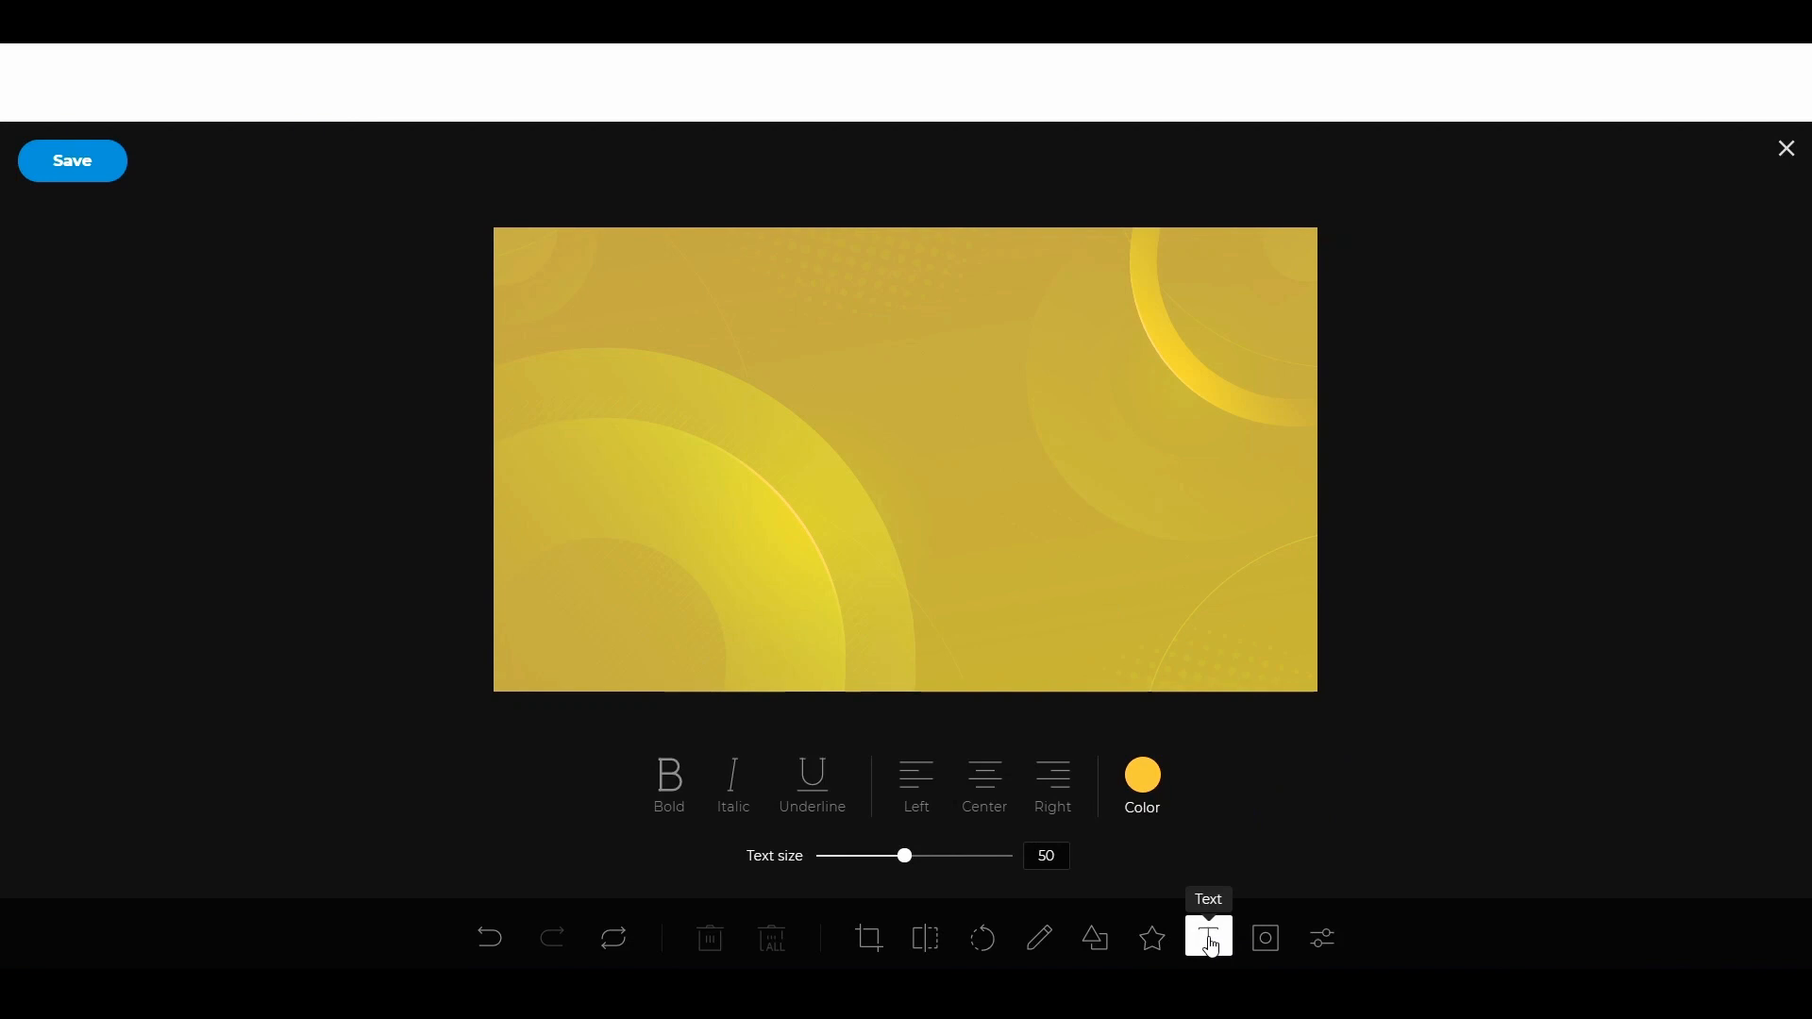
left_click(732, 461)
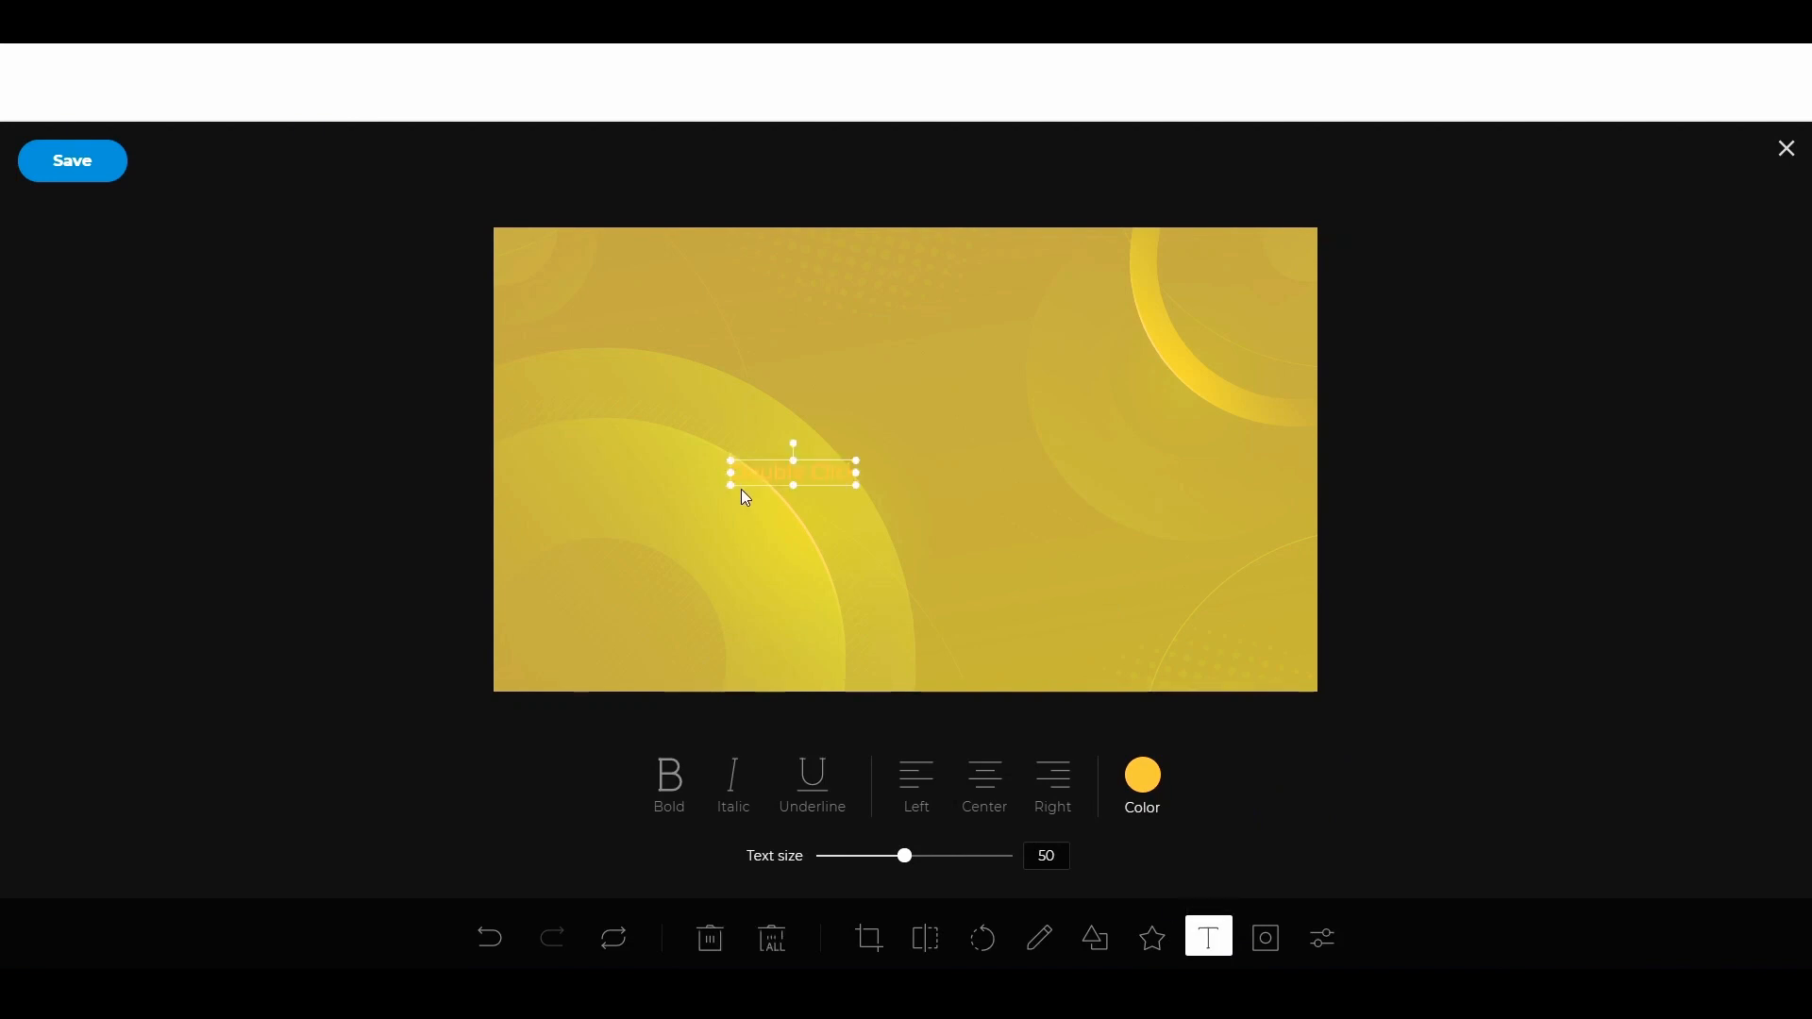
double_click(761, 474)
left_click_drag(760, 476, 884, 545)
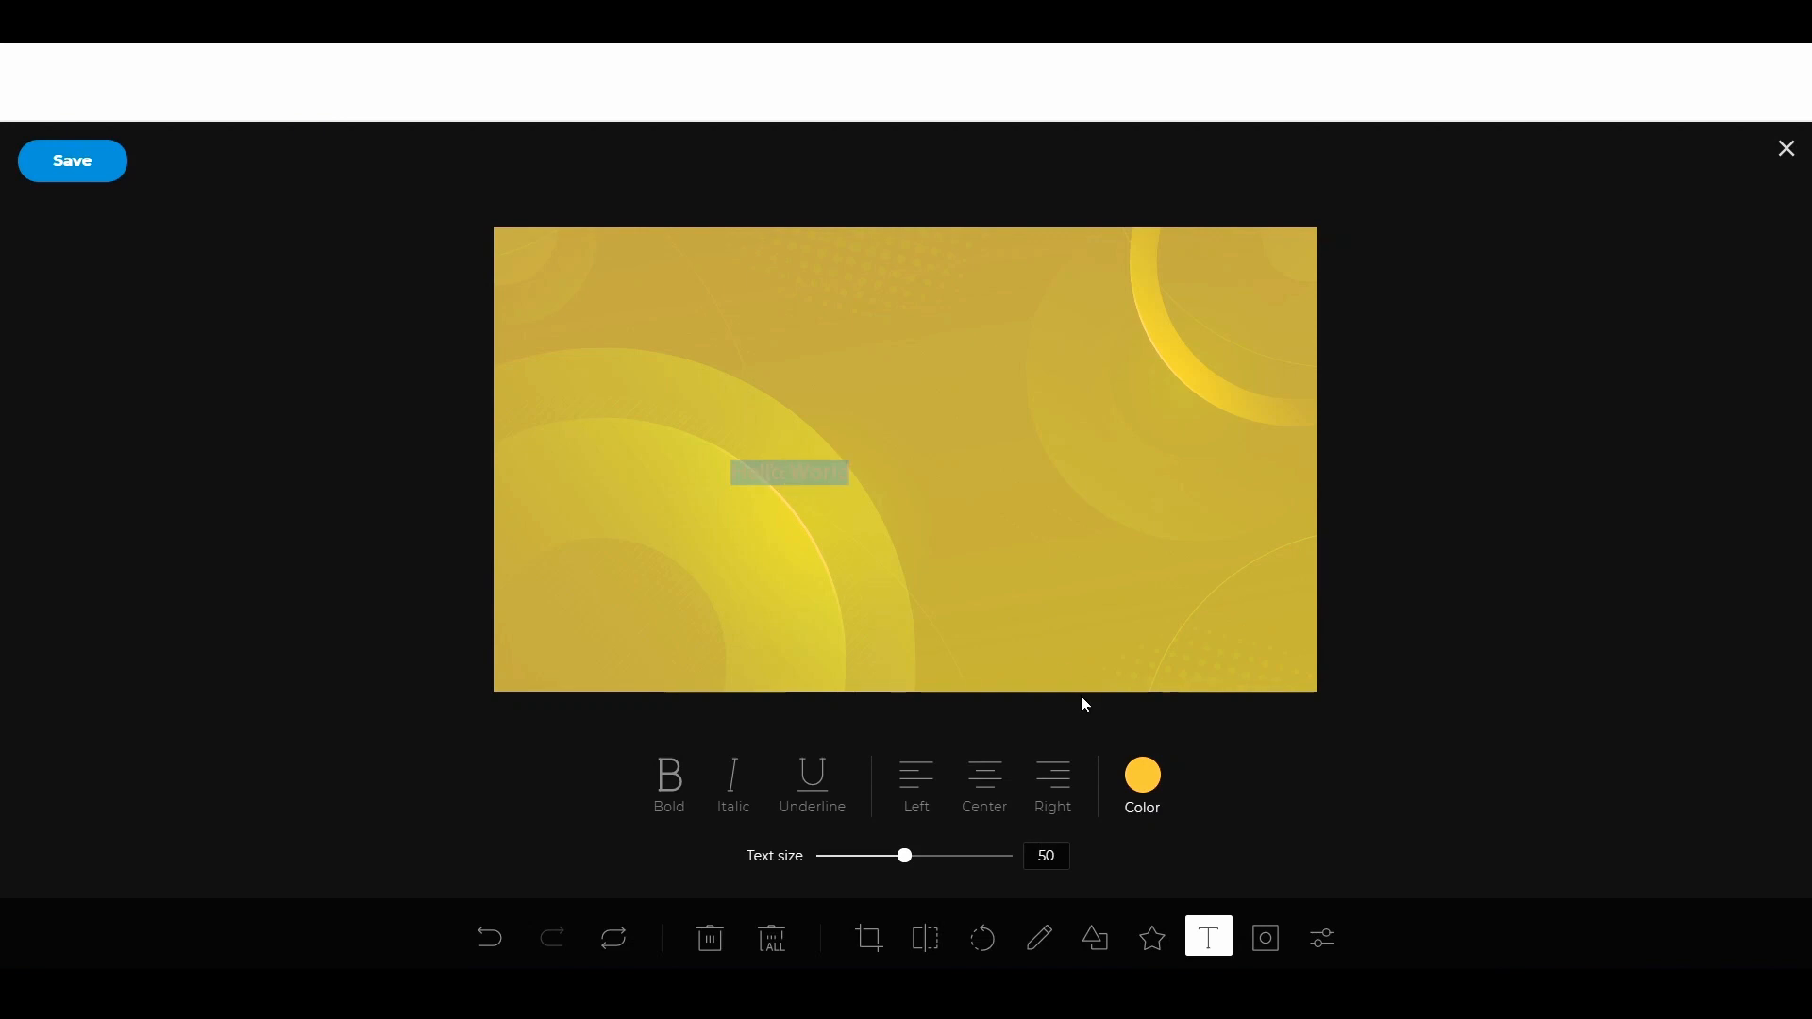
left_click(1142, 783)
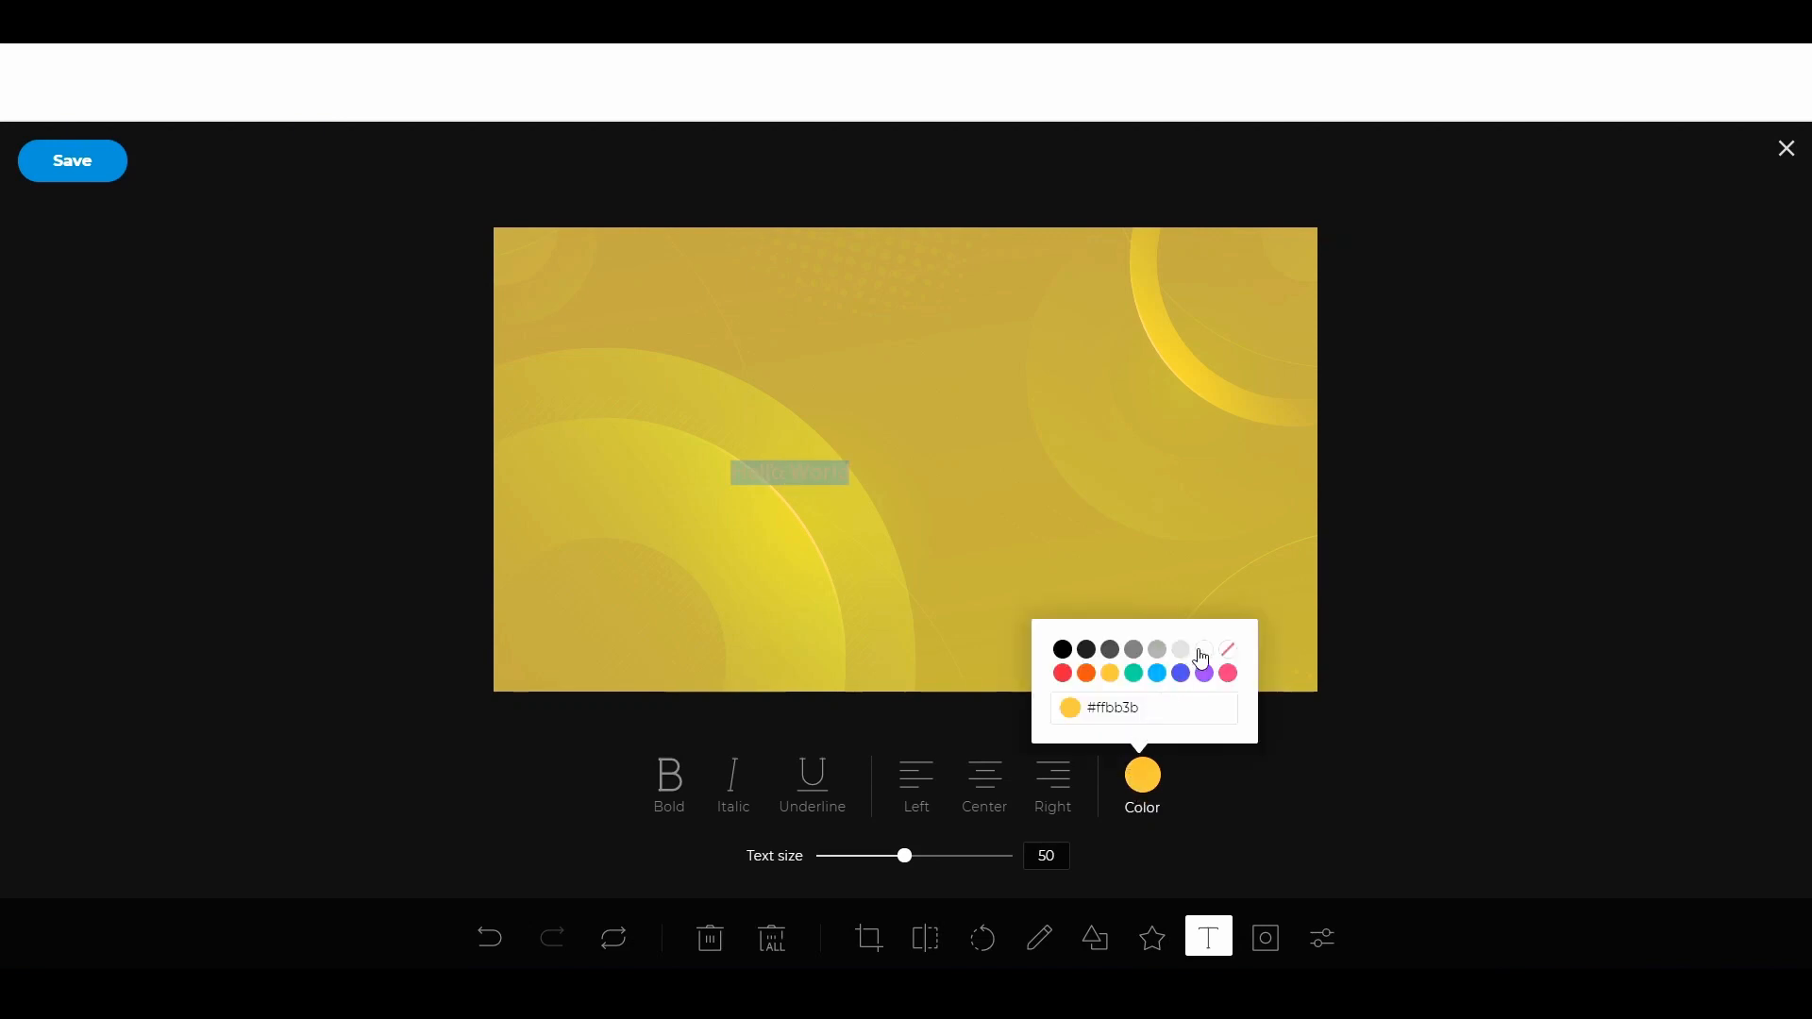
left_click(1204, 652)
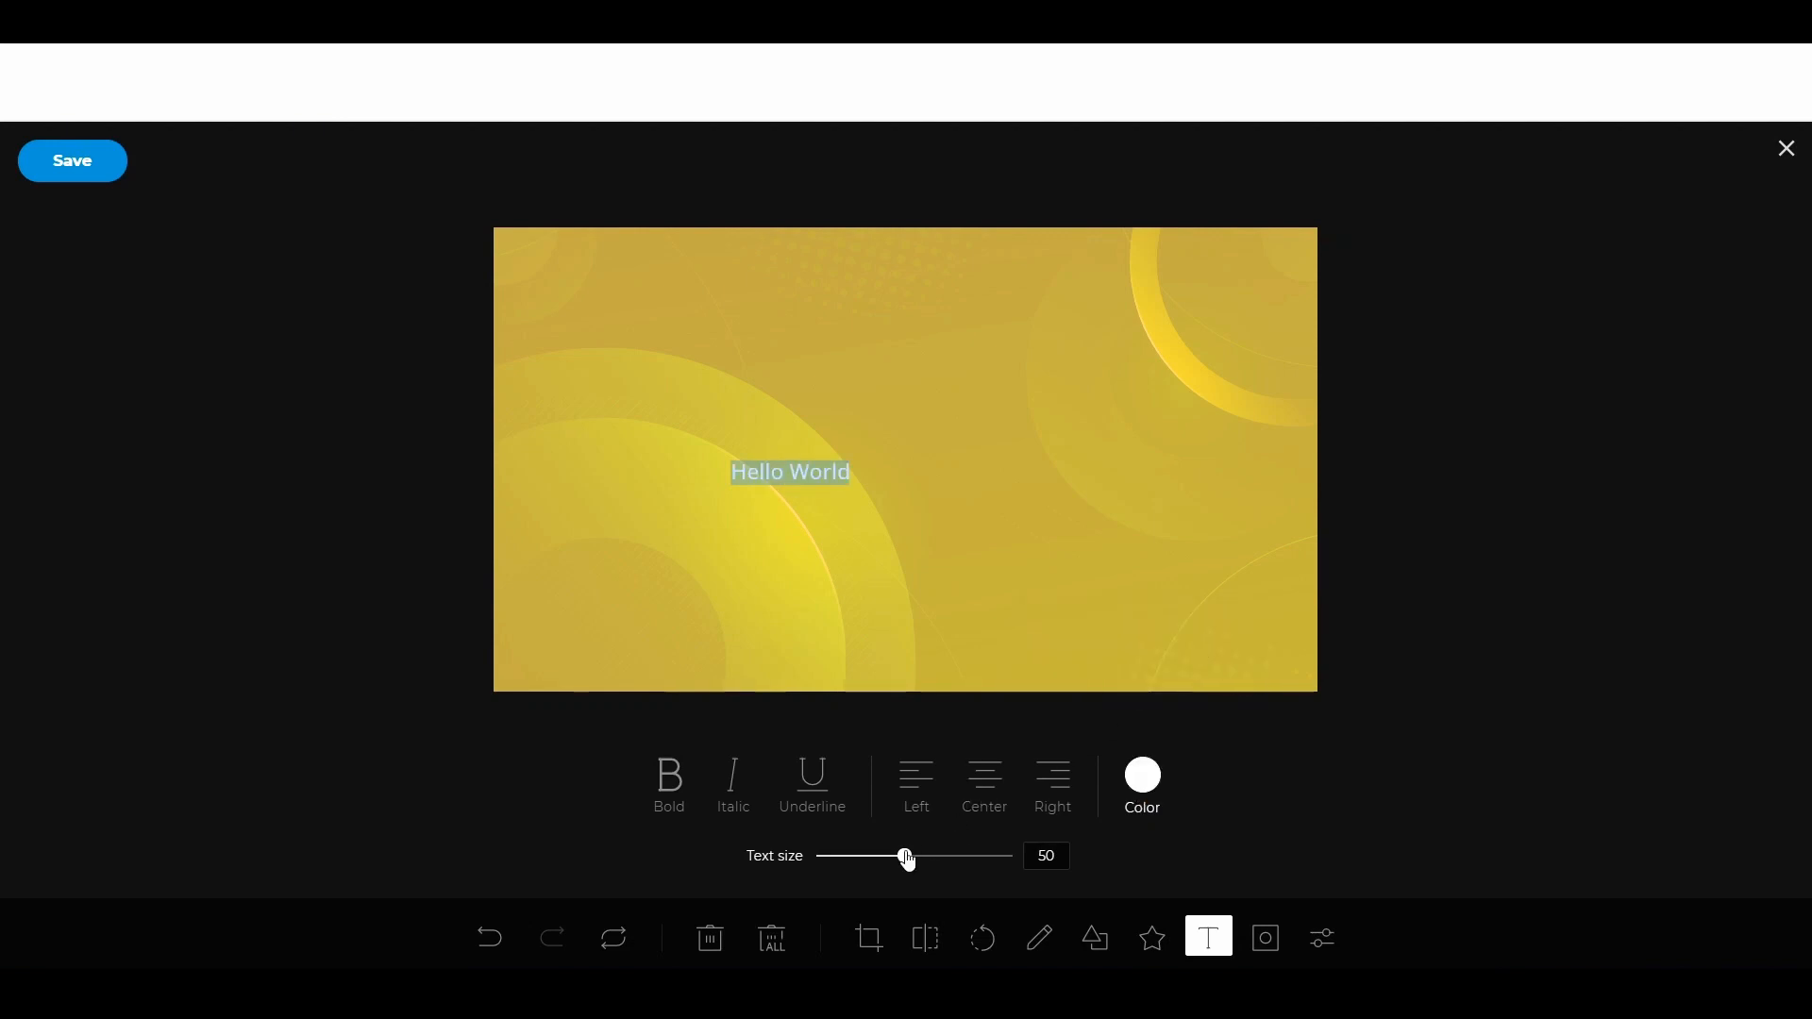
left_click_drag(907, 859, 1008, 859)
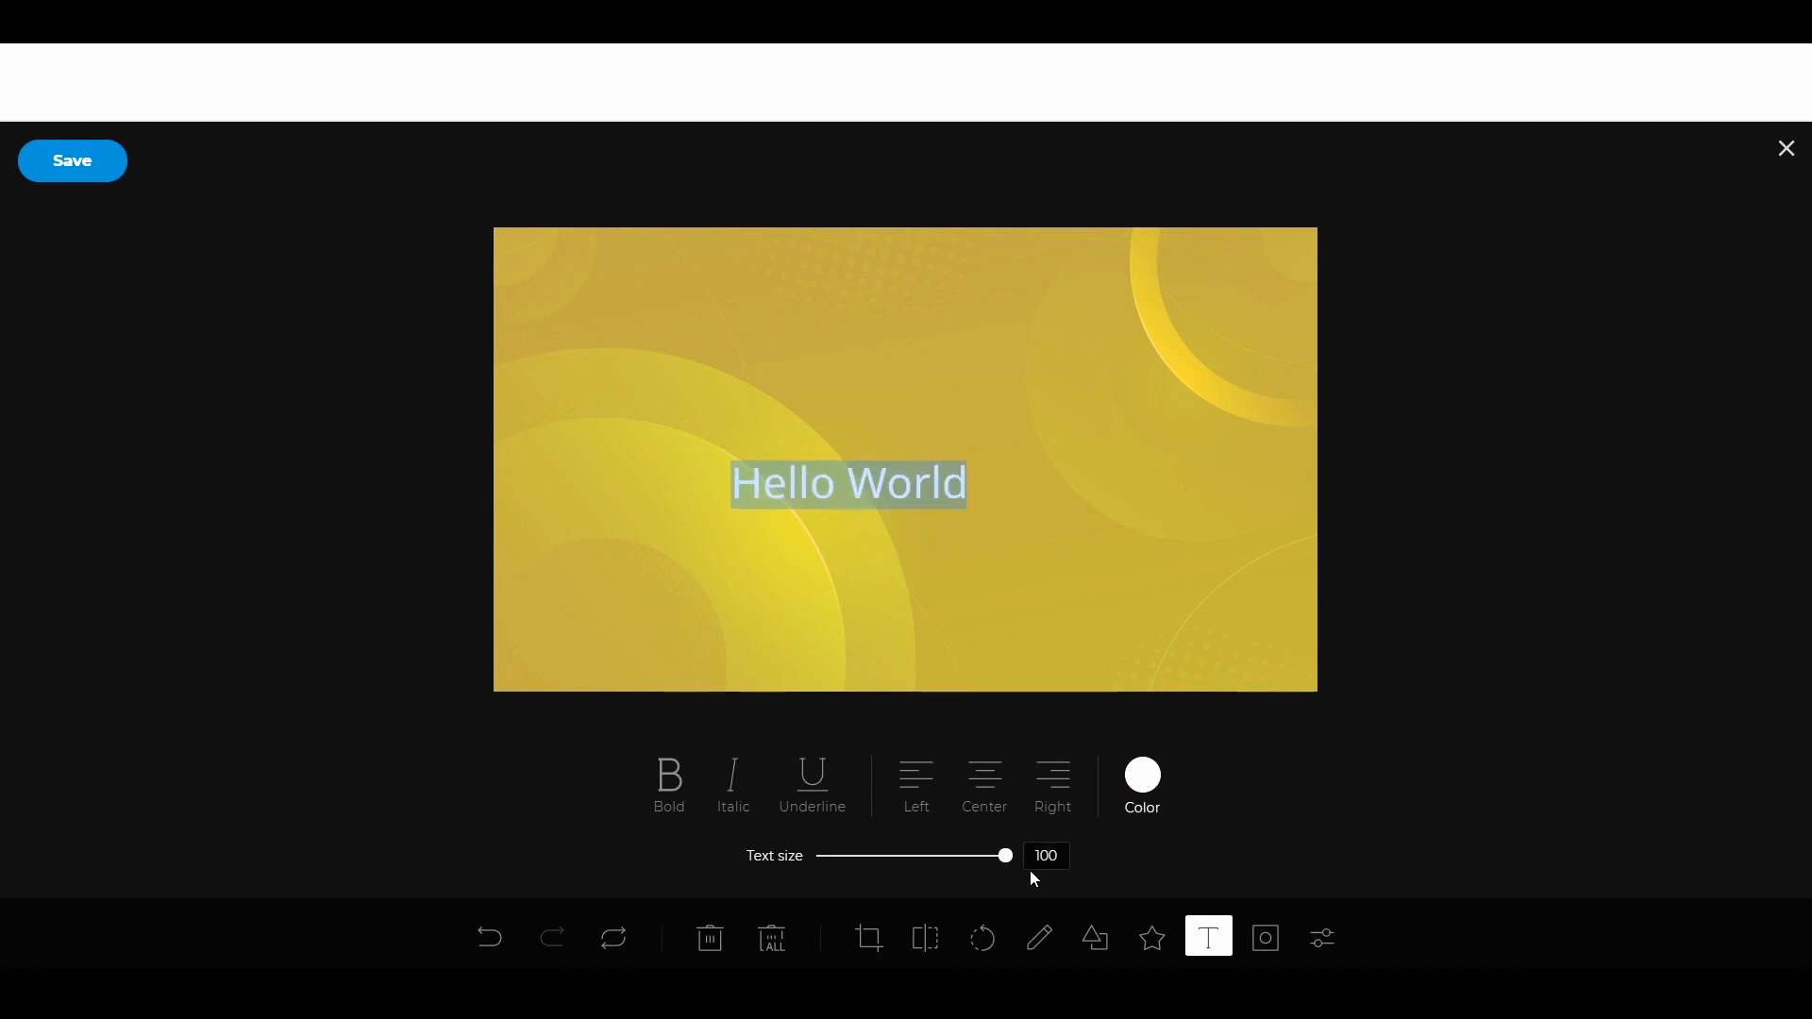
left_click(1044, 549)
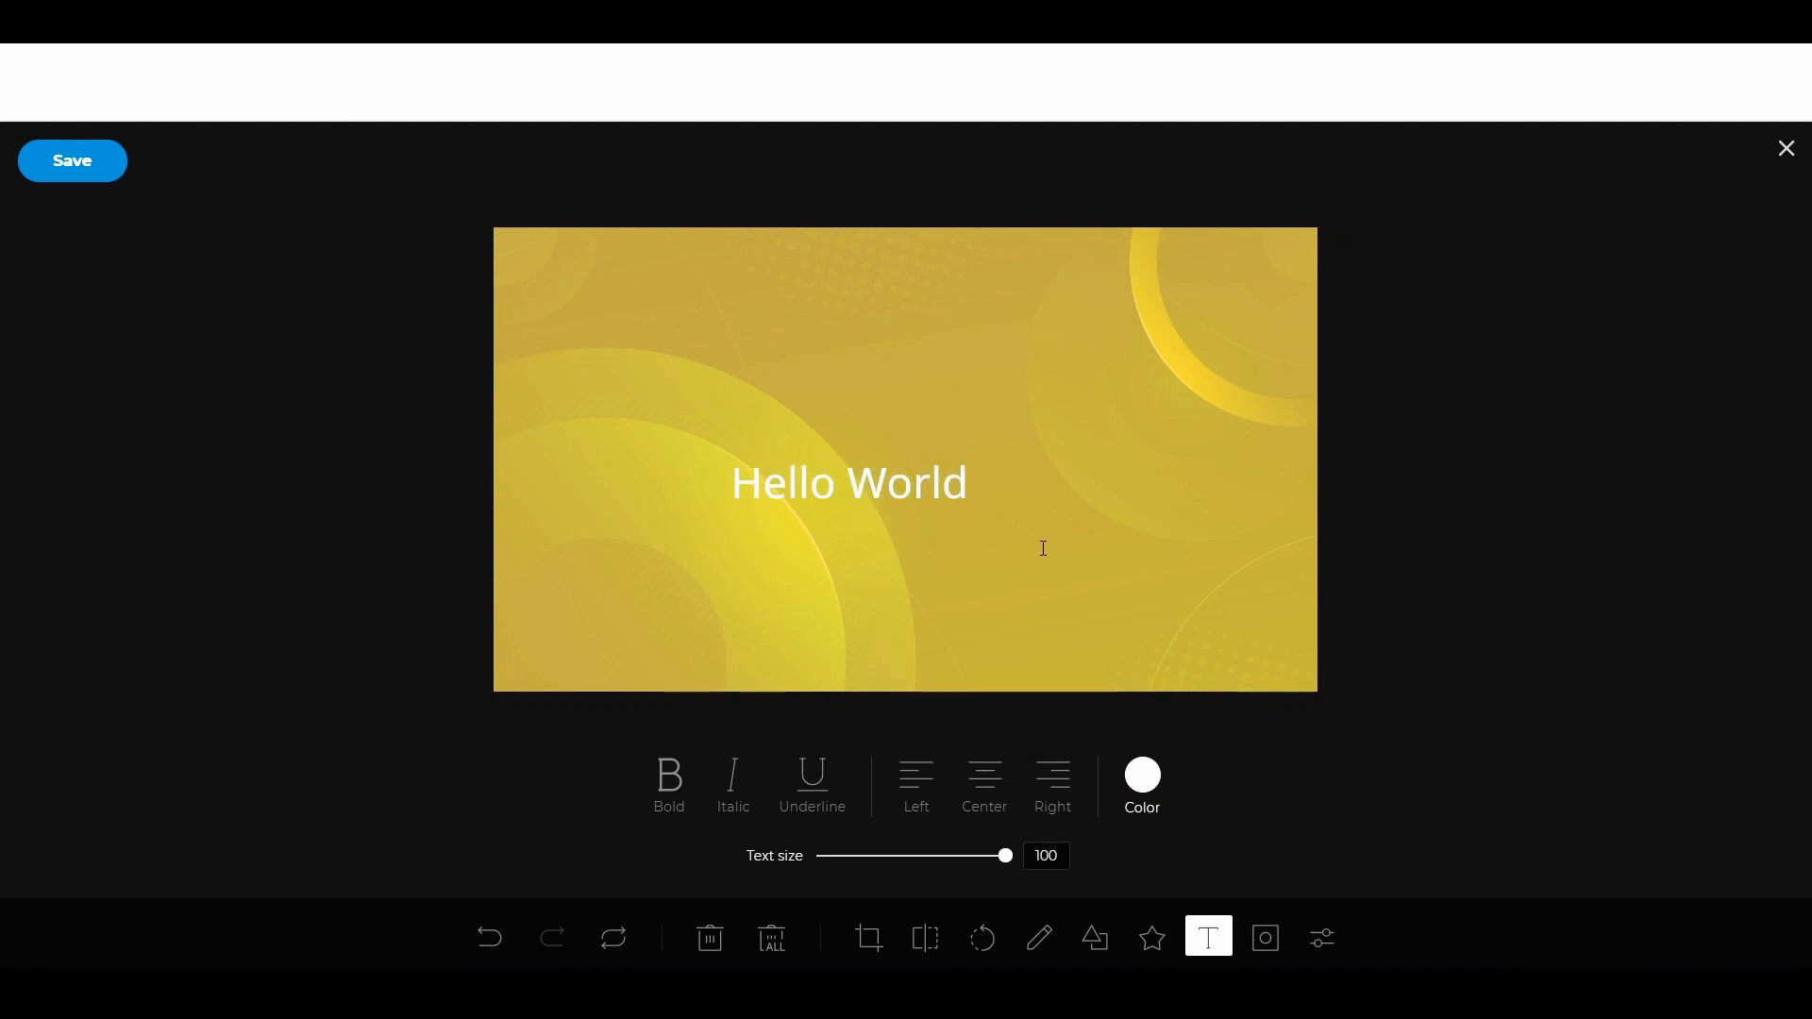
Enlarge the "Hello World" text to size about 198 near the middle of the image and save the image.
left_click(888, 492)
left_click_drag(887, 492, 928, 475)
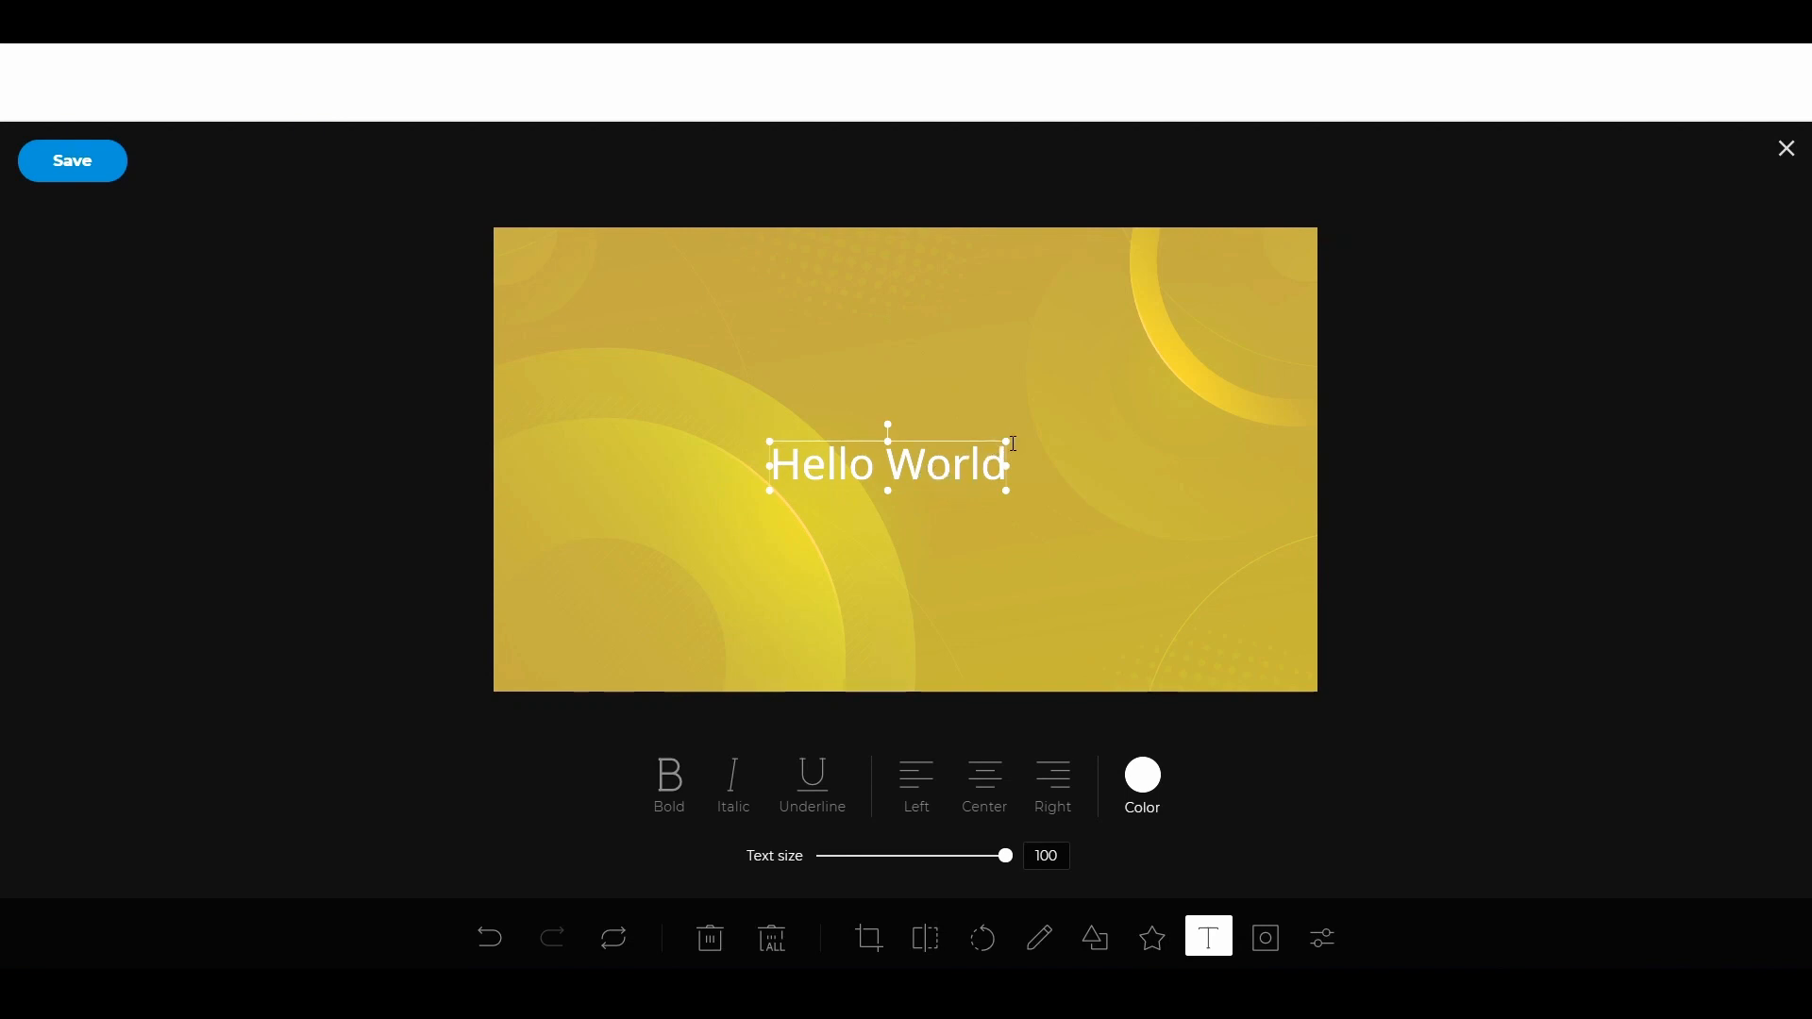
left_click_drag(1007, 442, 1162, 314)
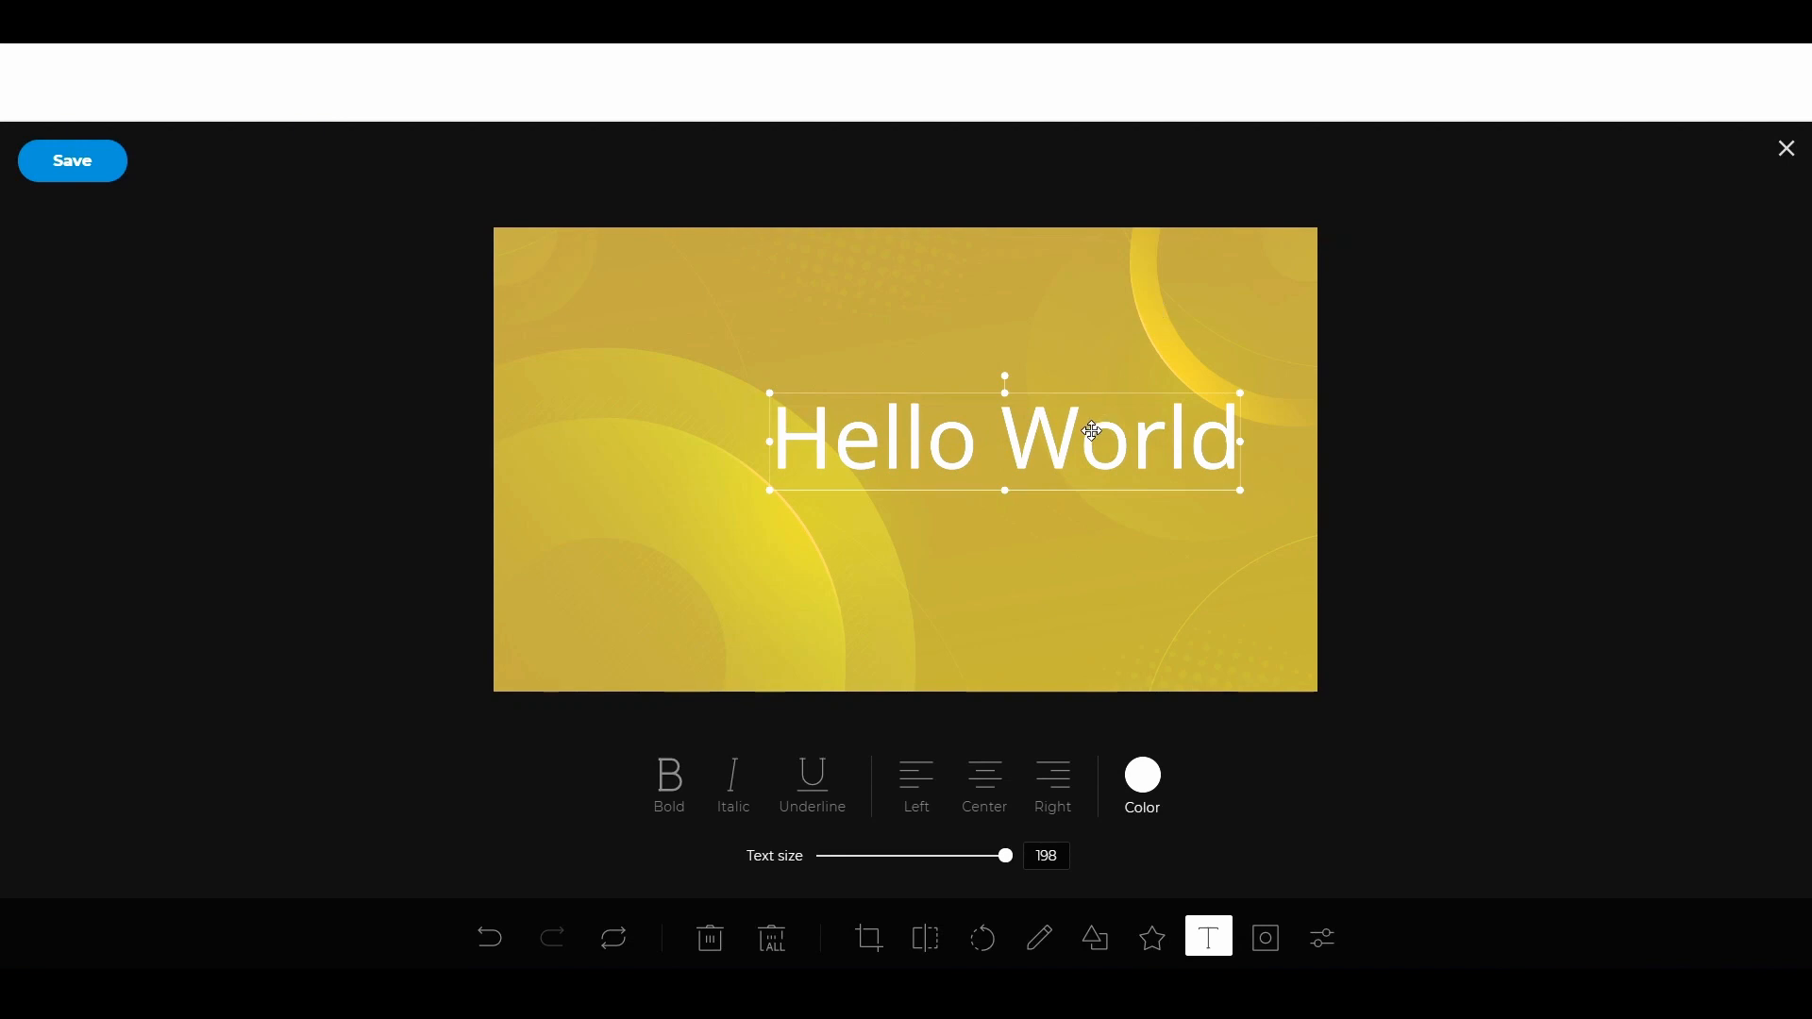
left_click_drag(1092, 432, 1012, 467)
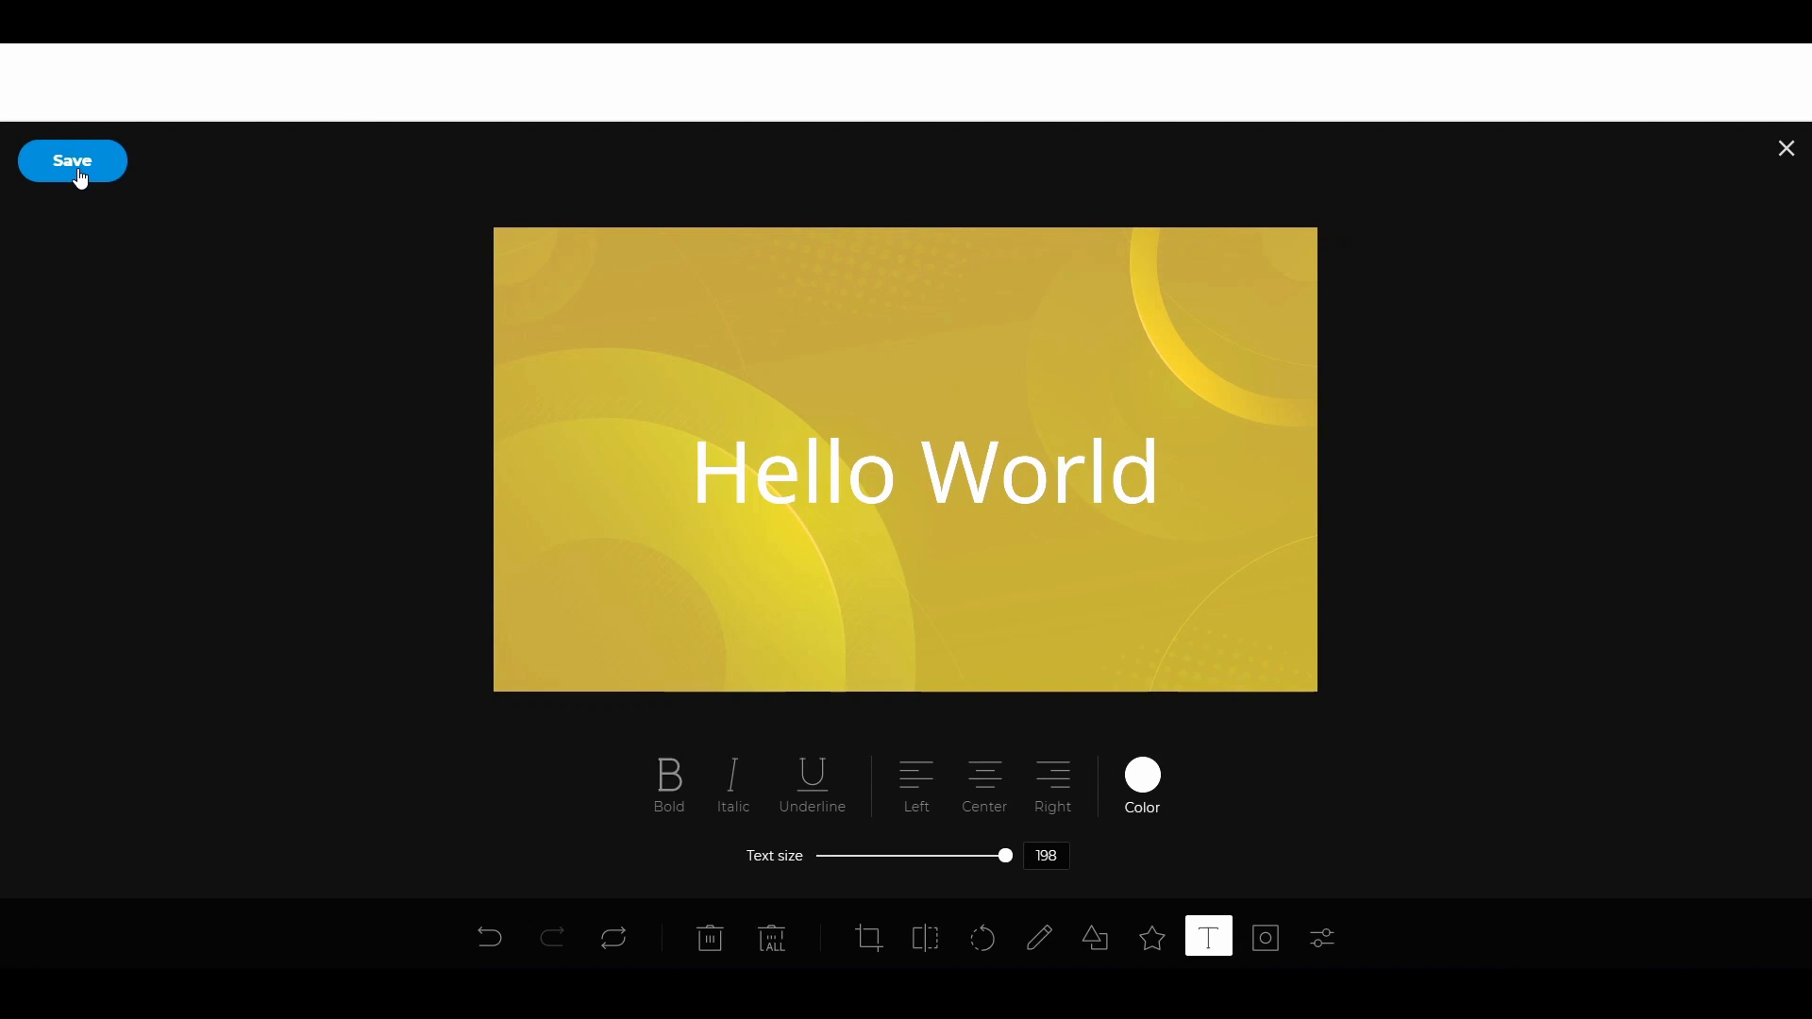
left_click(80, 180)
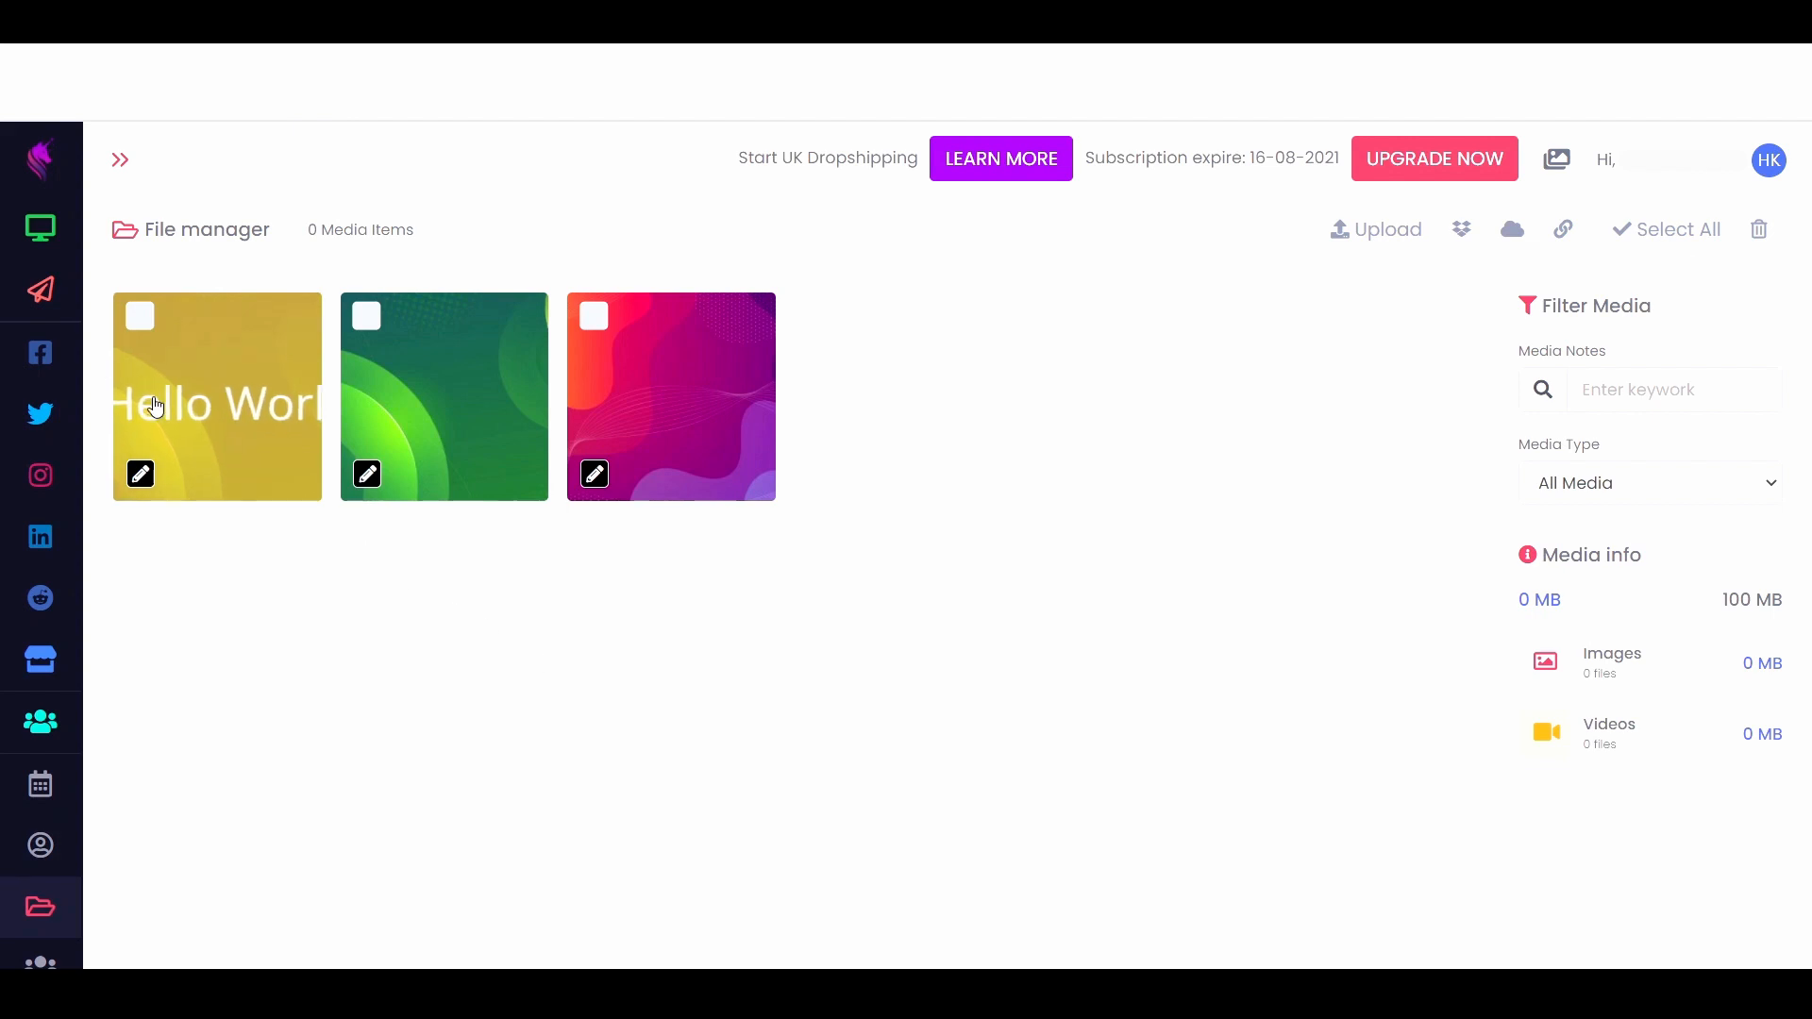
Start a new Facebook media post and attach the yellow "Hello World" image from the file manager.
left_click(97, 356)
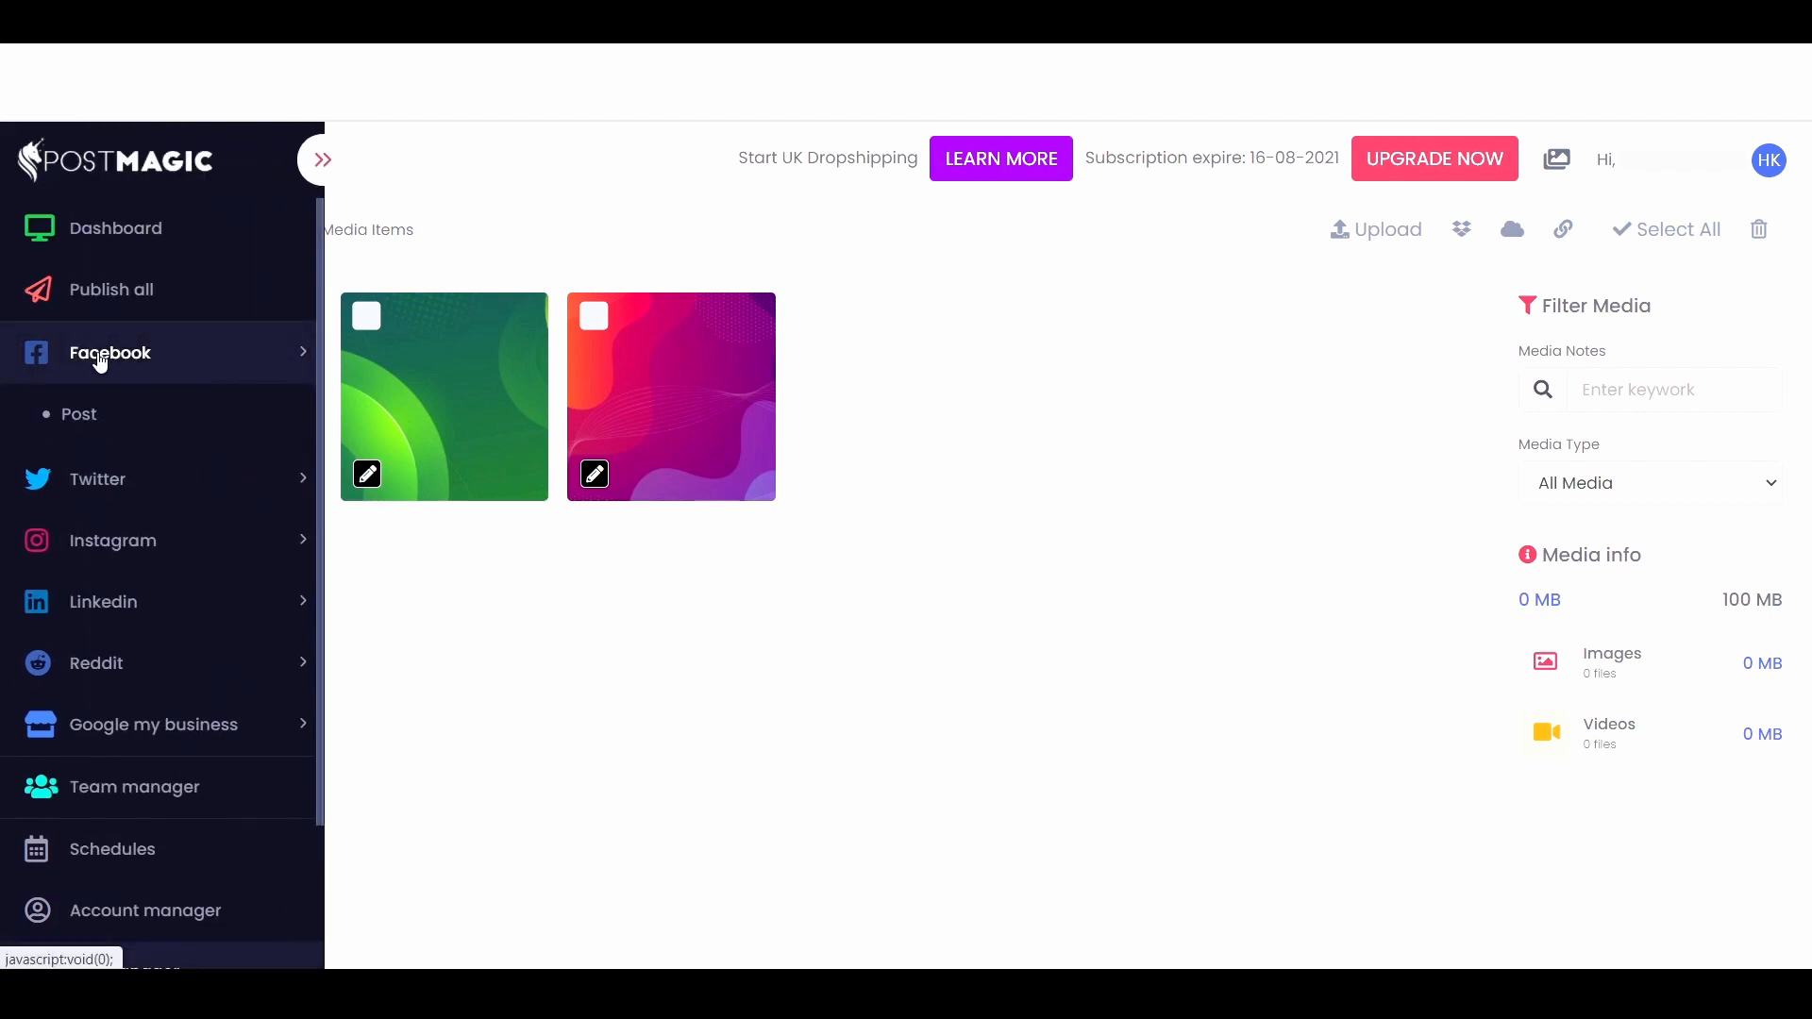
left_click(105, 413)
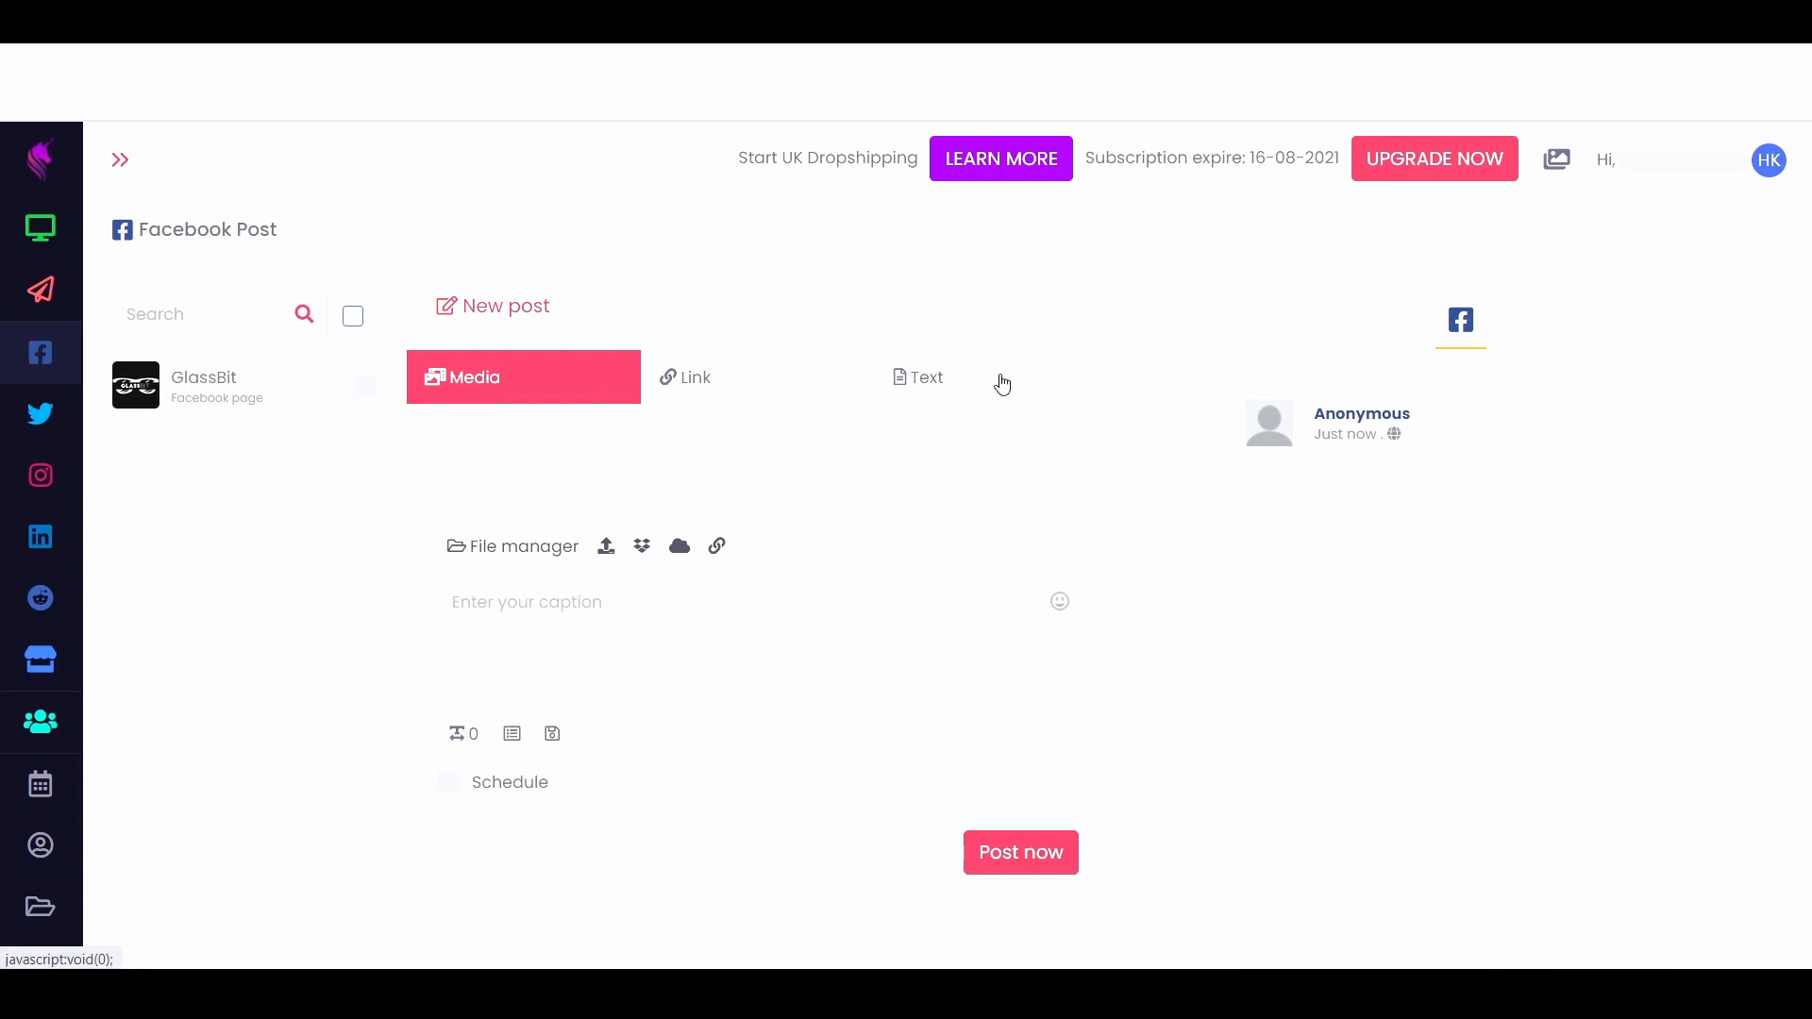
left_click(532, 559)
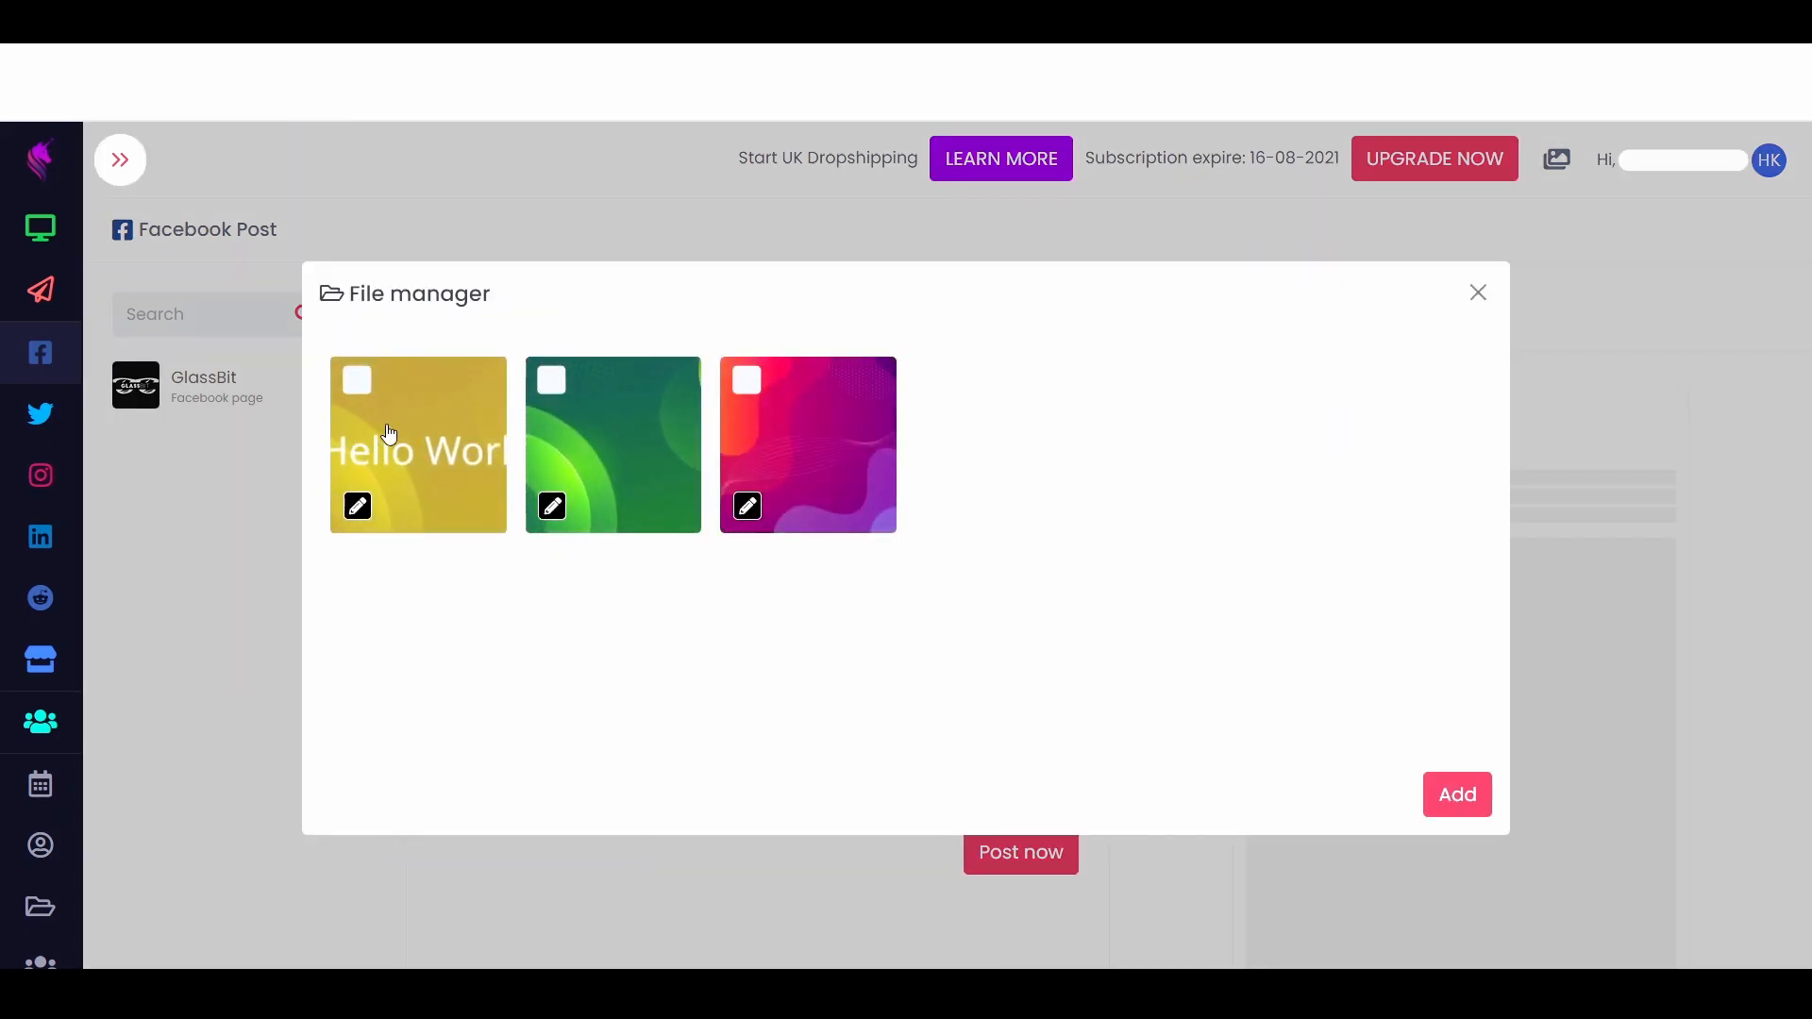
left_click(358, 381)
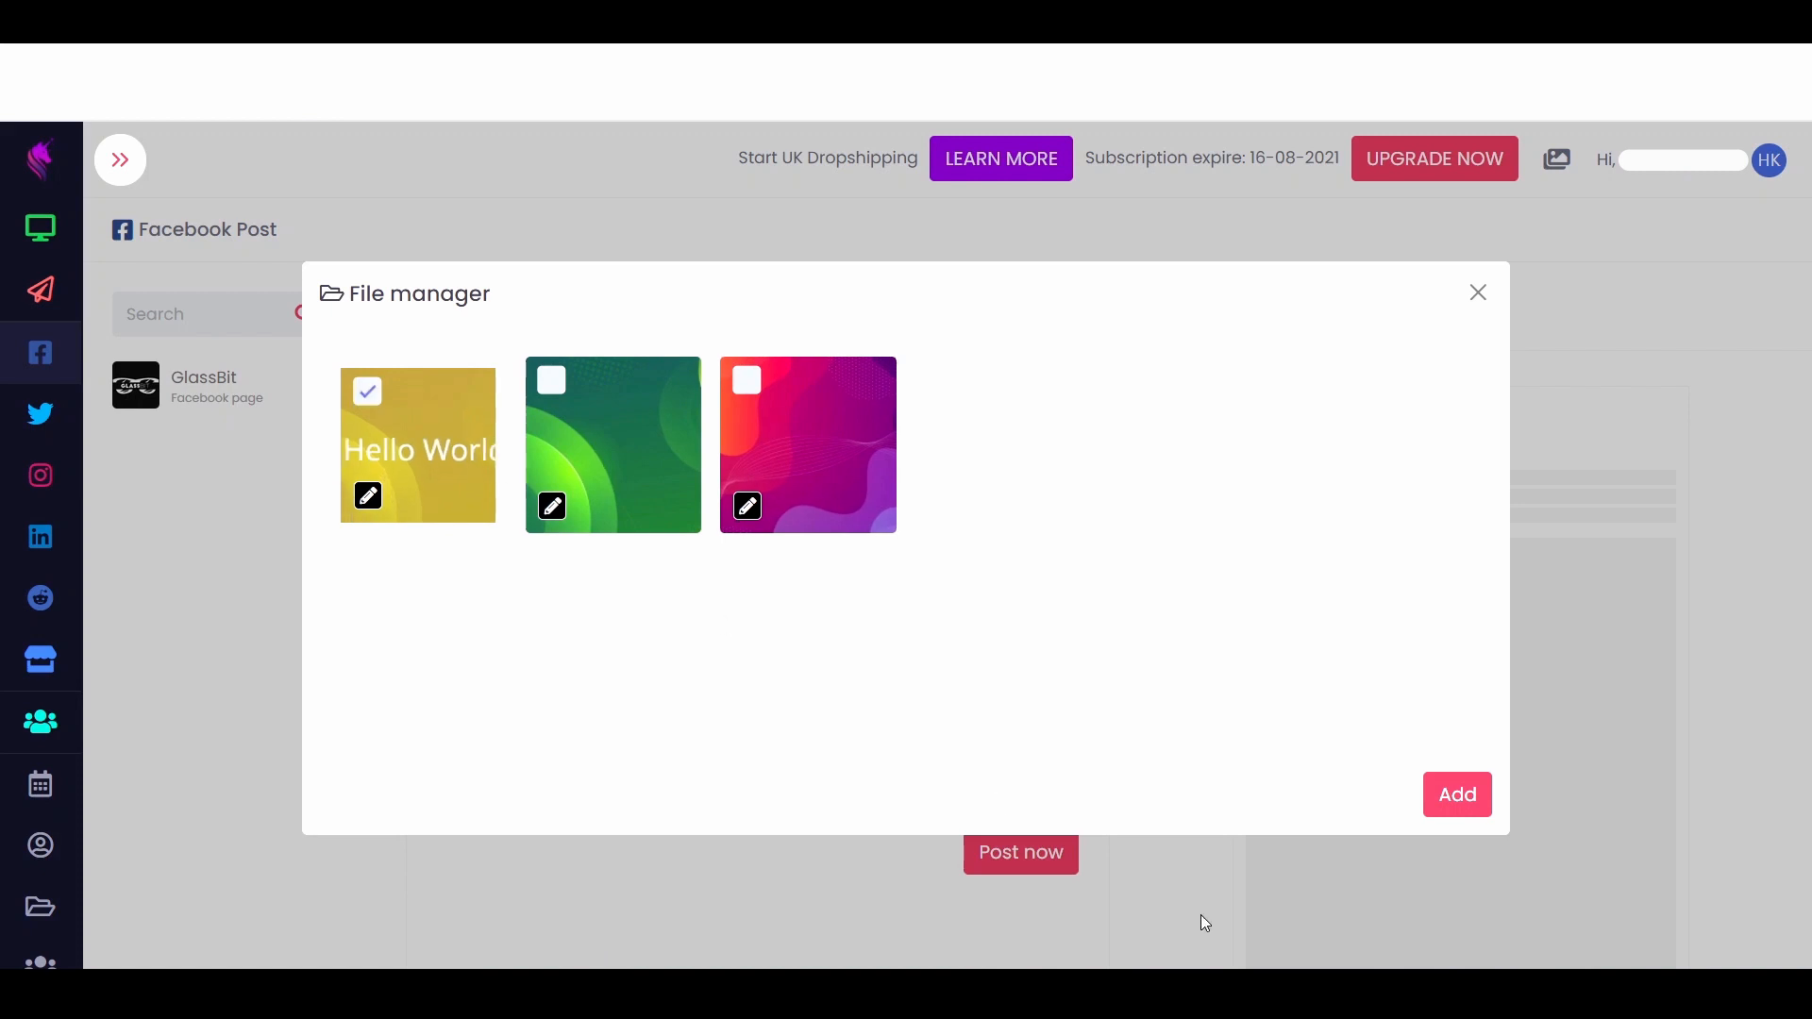
left_click(1458, 795)
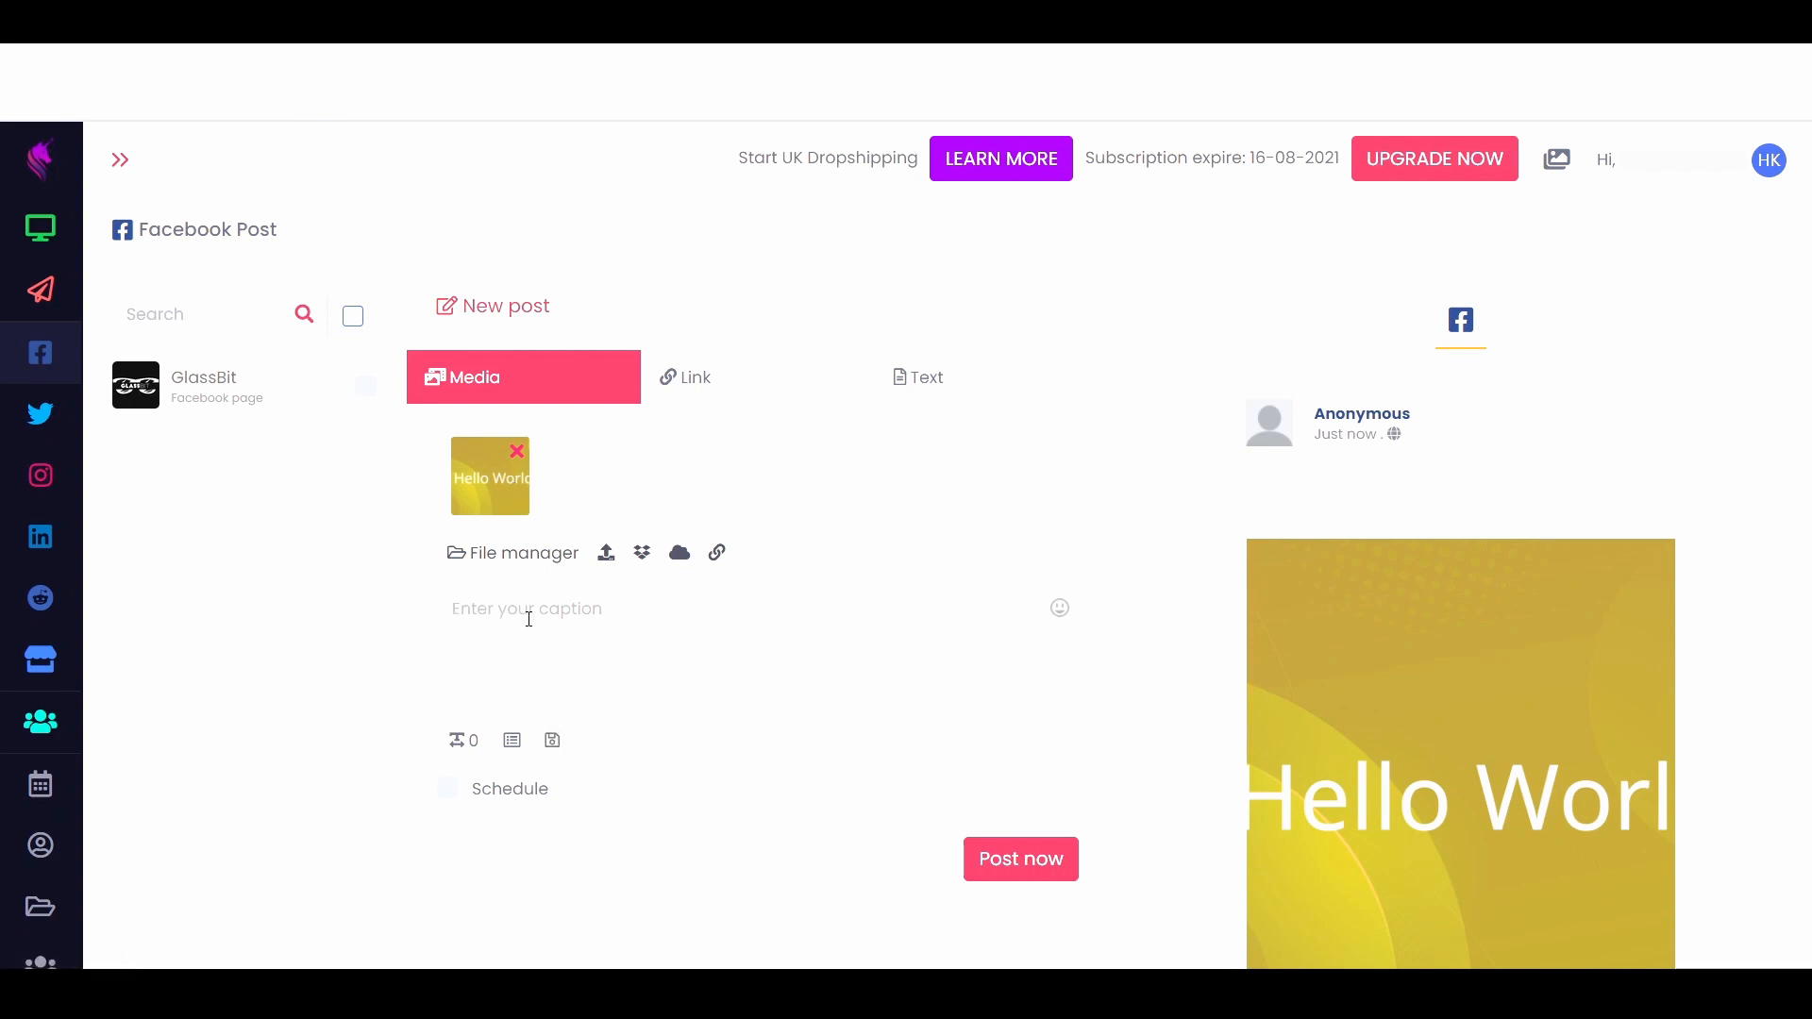
Give the post the caption "This is a test post" and select the GlassBit Facebook page as its target profile.
left_click(623, 615)
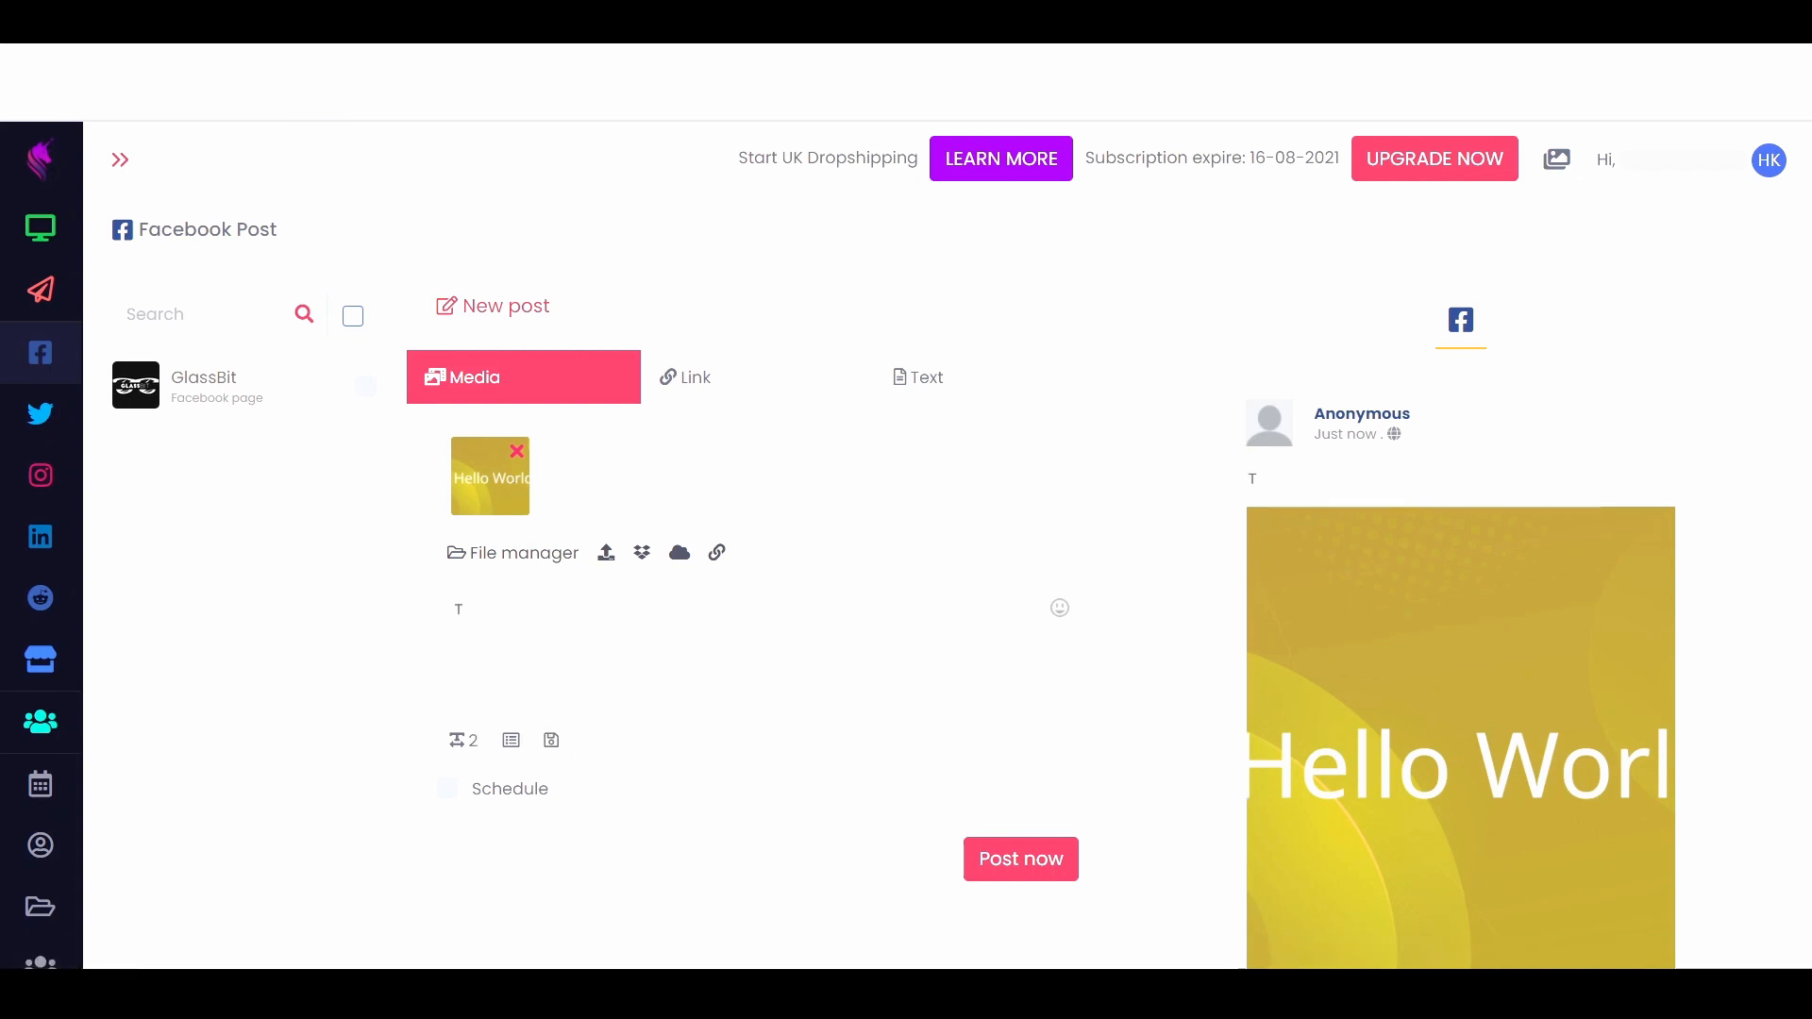
type("This is a test post")
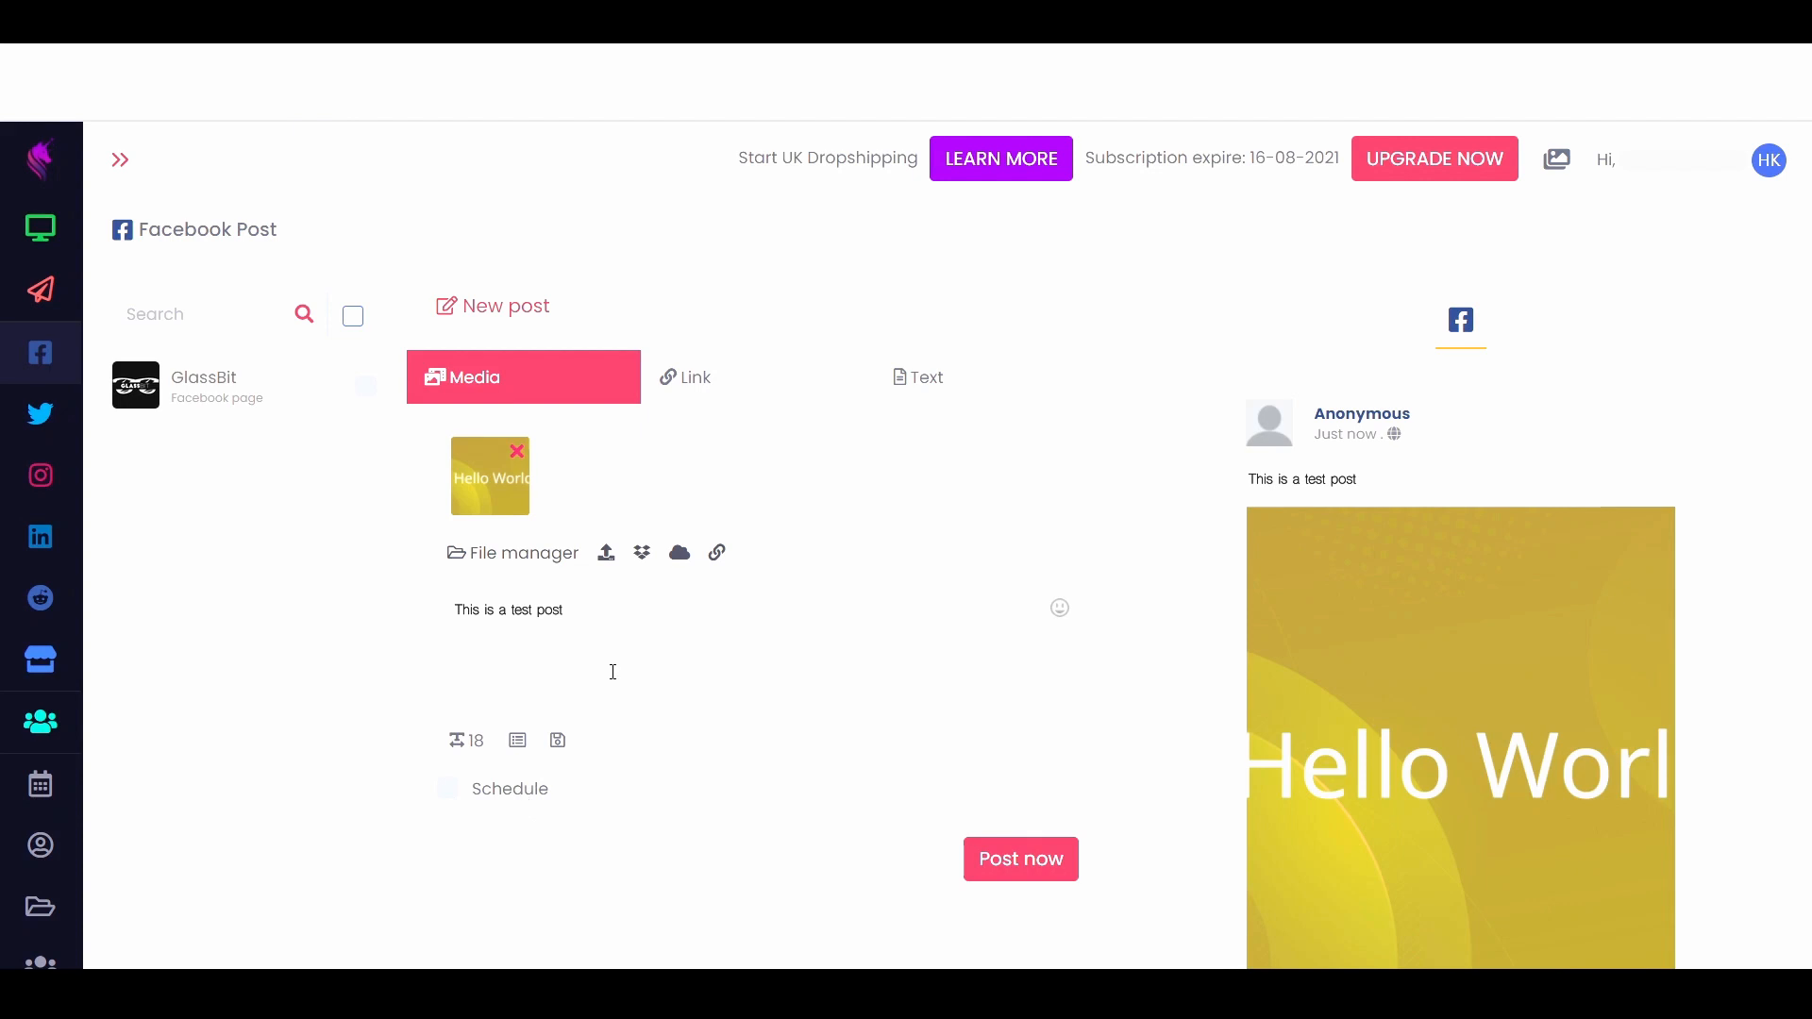
left_click(1038, 879)
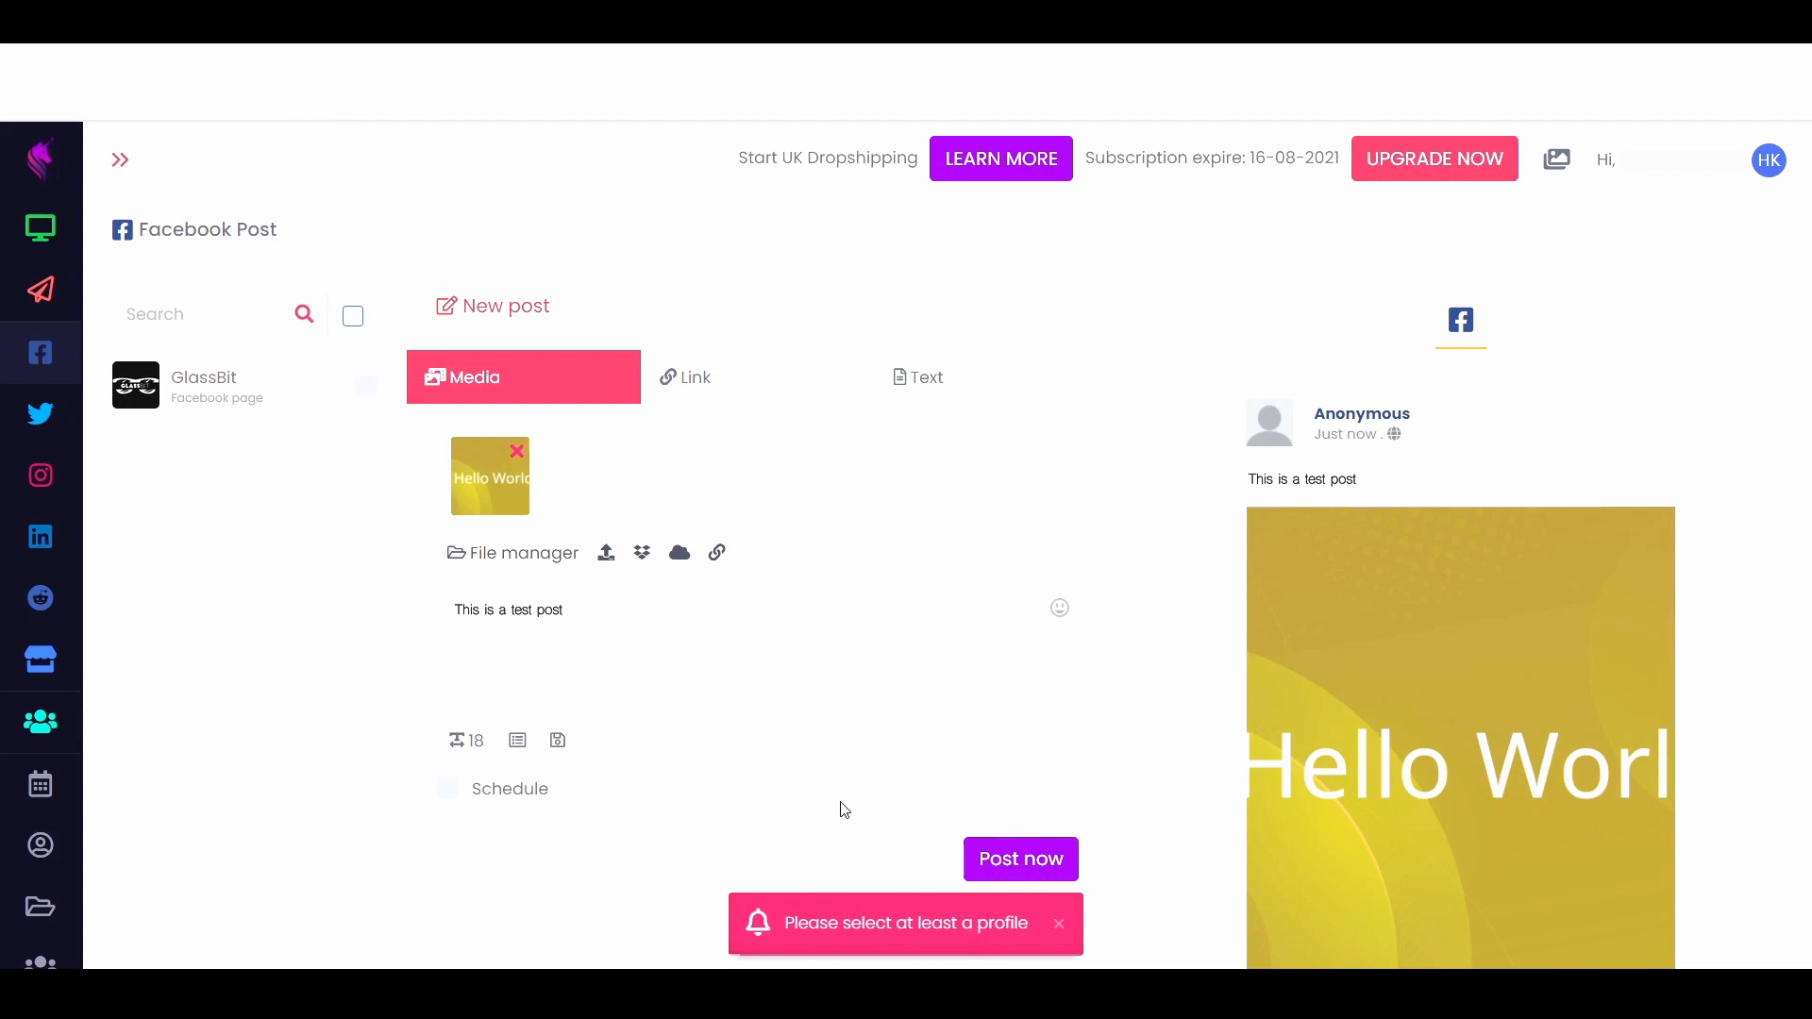
left_click(366, 389)
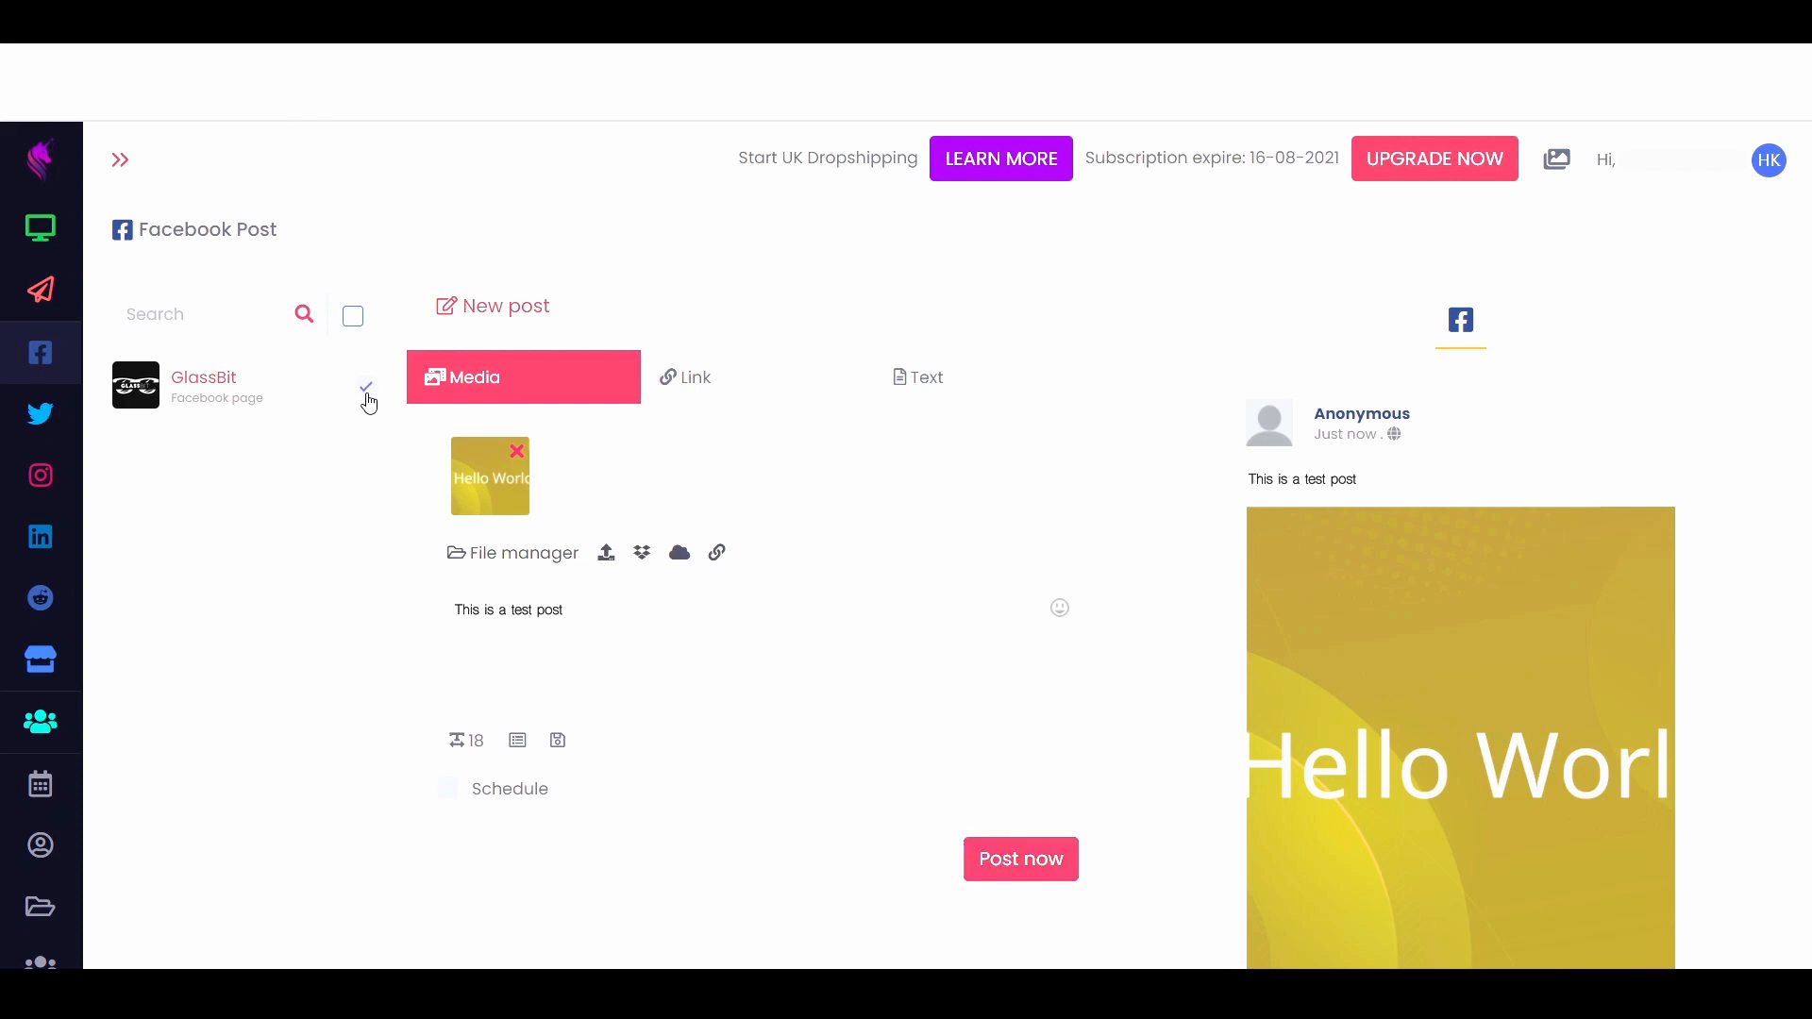
Publish the "Hello World" media post immediately and view it on the GlassBit Facebook page.
left_click(1029, 873)
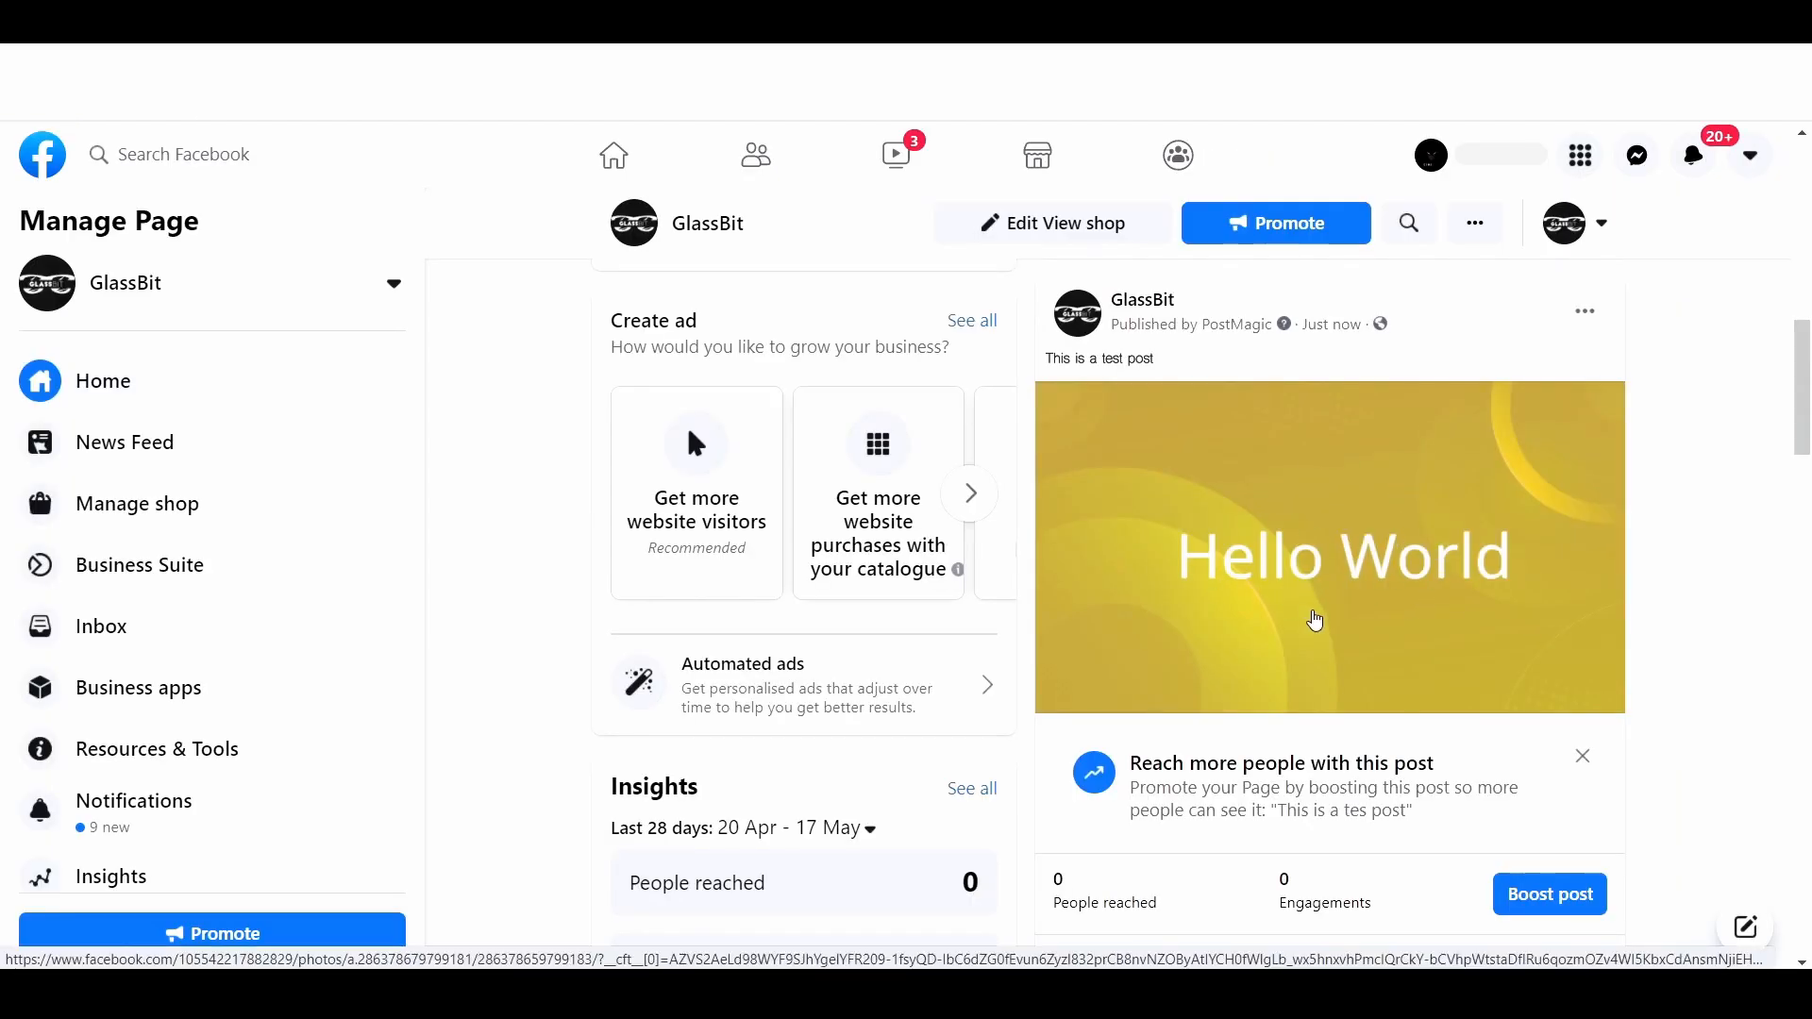
scroll(1354, 637, "down", 3)
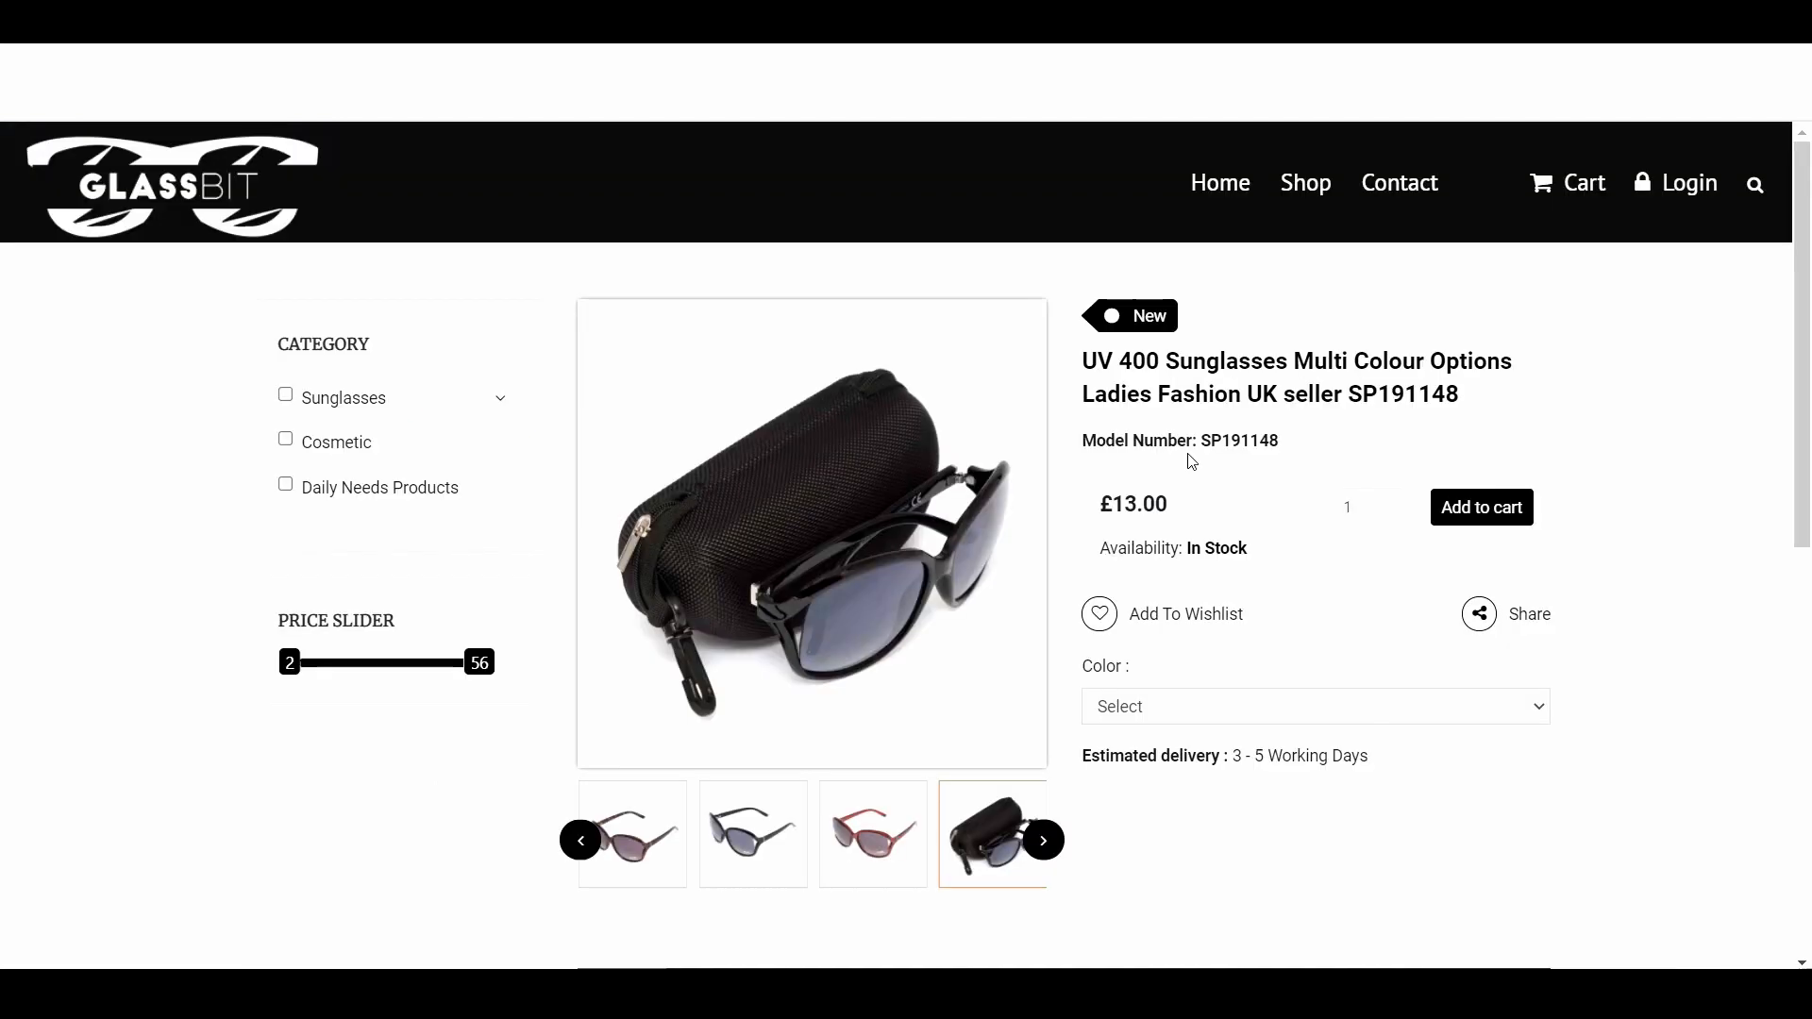
mouse_move(931, 416)
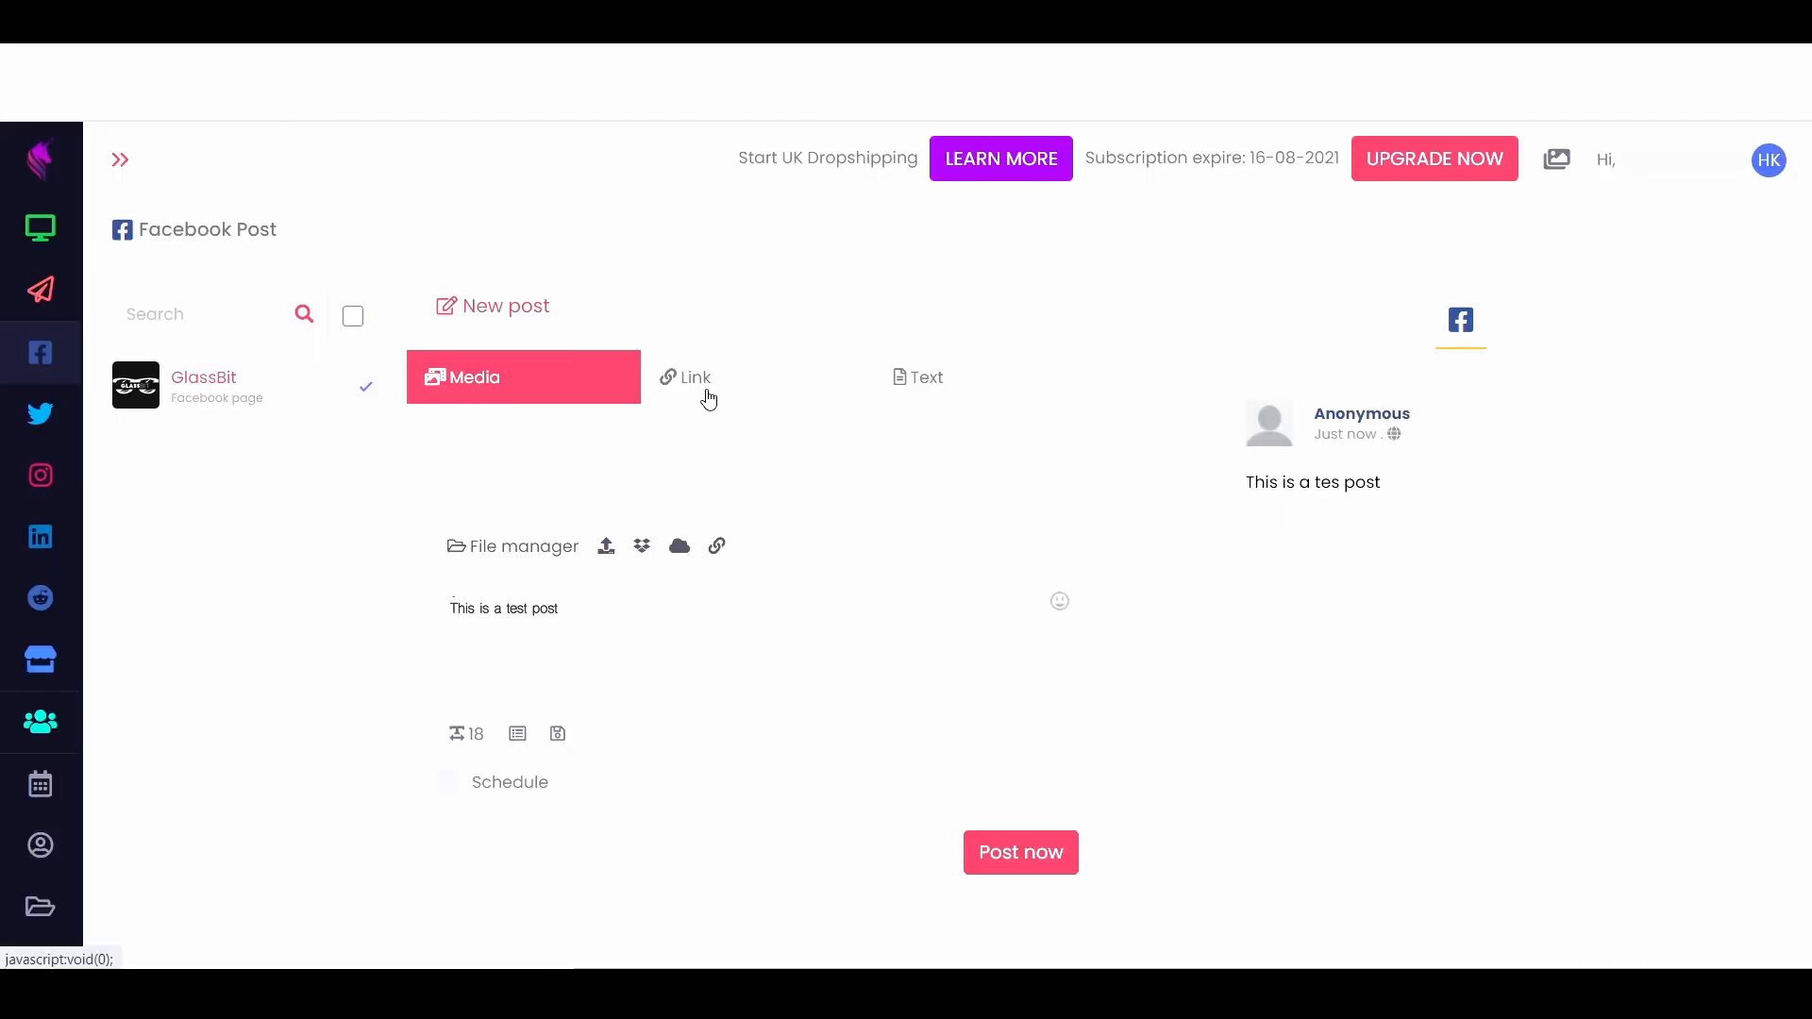
left_click(704, 397)
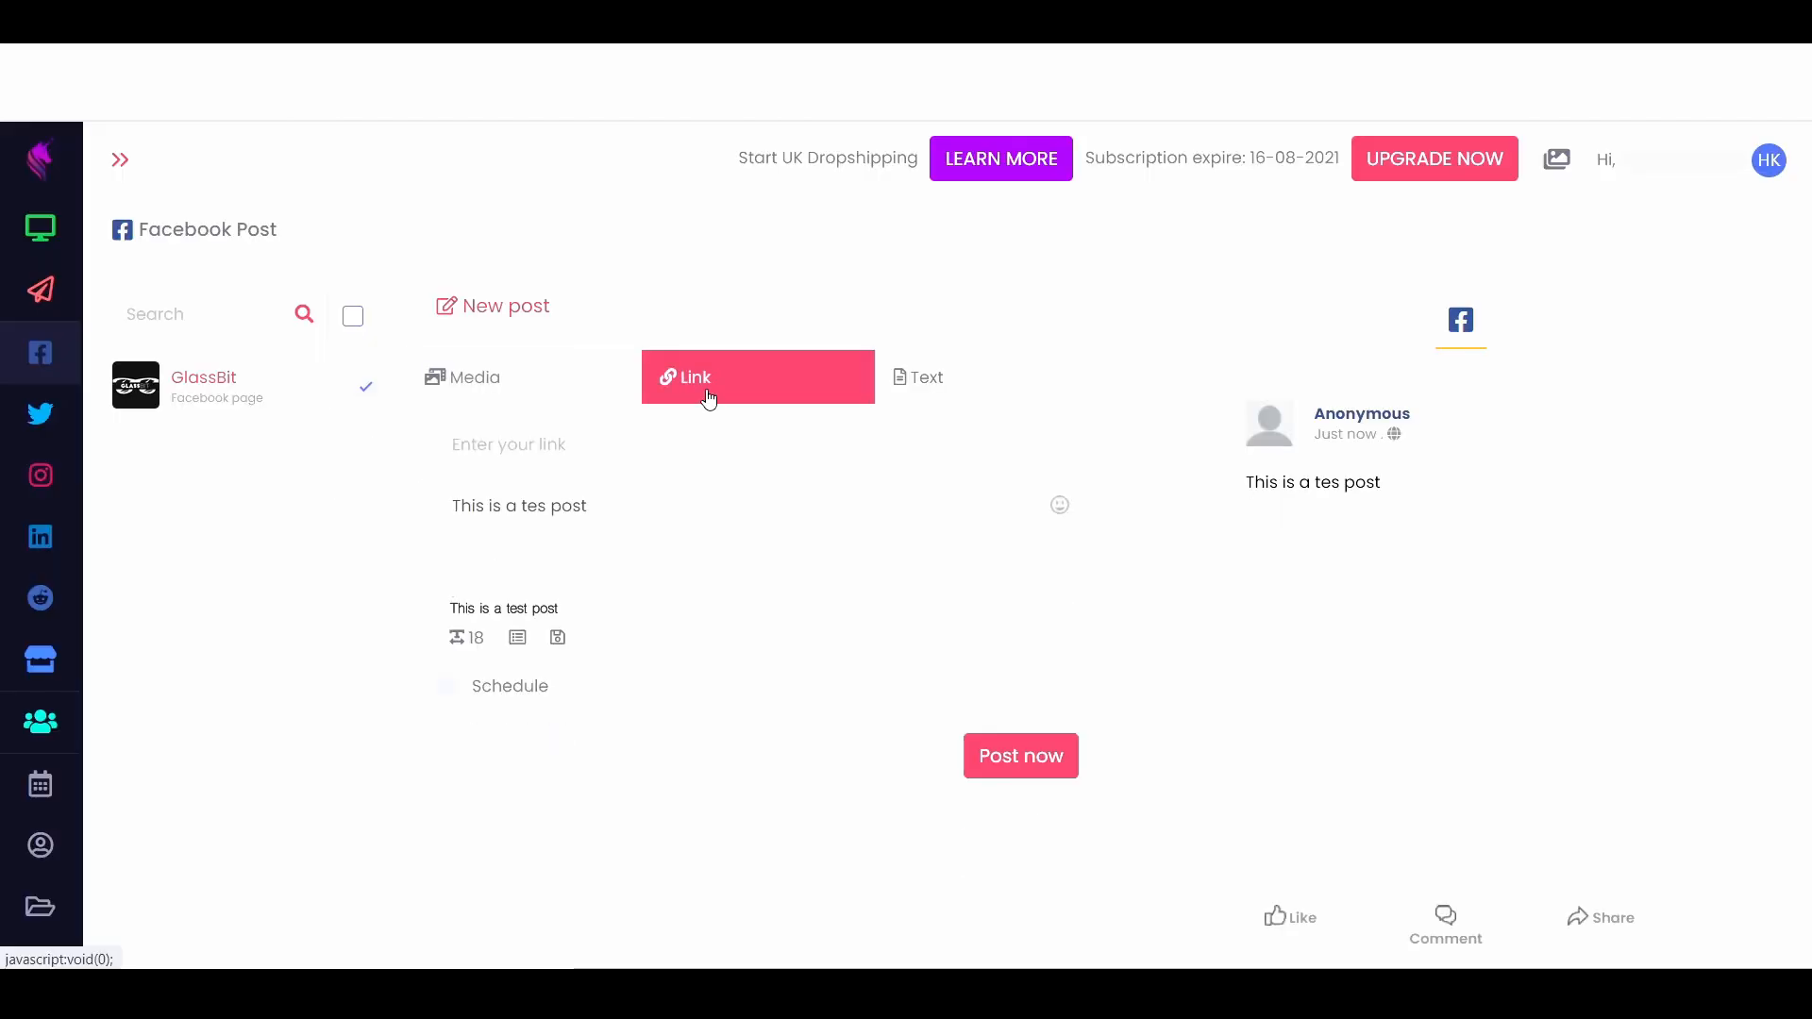
left_click(561, 451)
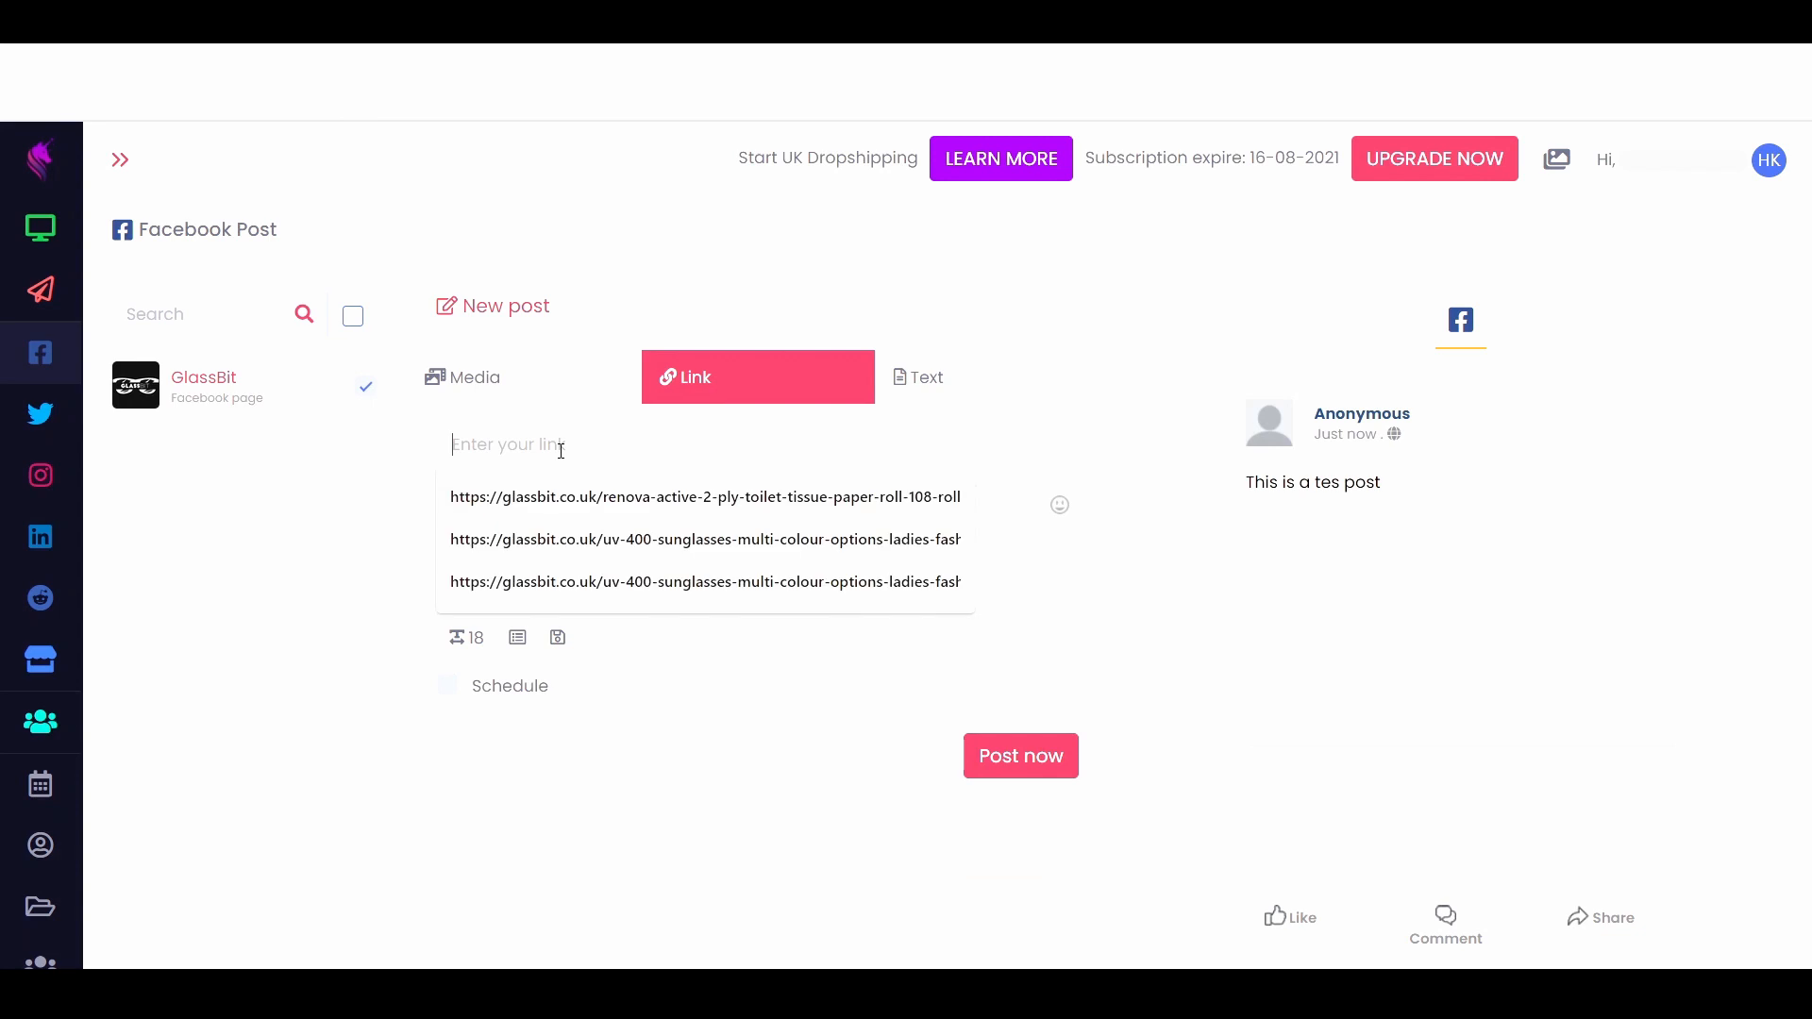
type("https://glassbit.co.uk/uv-400-sunglasses-multi-colour-options-ladies-fashion-uk-seller-sp191148")
left_click(602, 508)
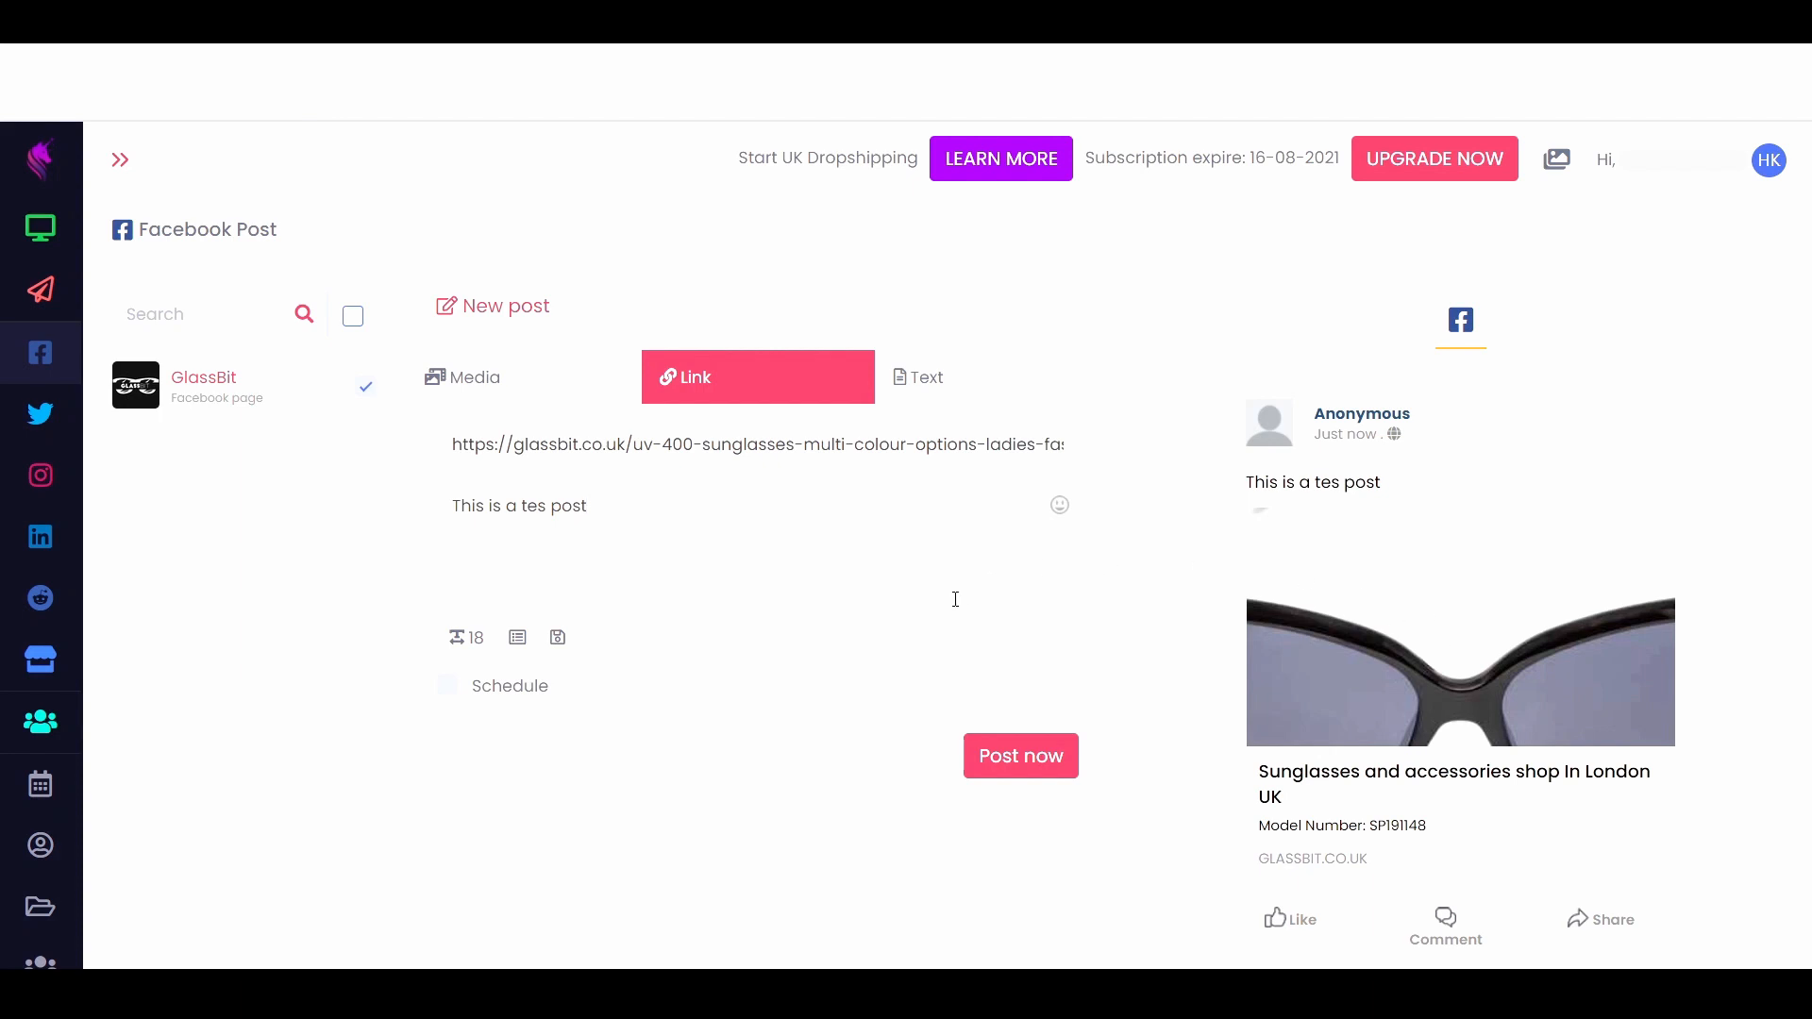
Replace the link post's caption with the product title "UV 400 Sunglasses Multi Colour Options Ladies Fashion UK seller SP191148".
left_click_drag(599, 506, 409, 481)
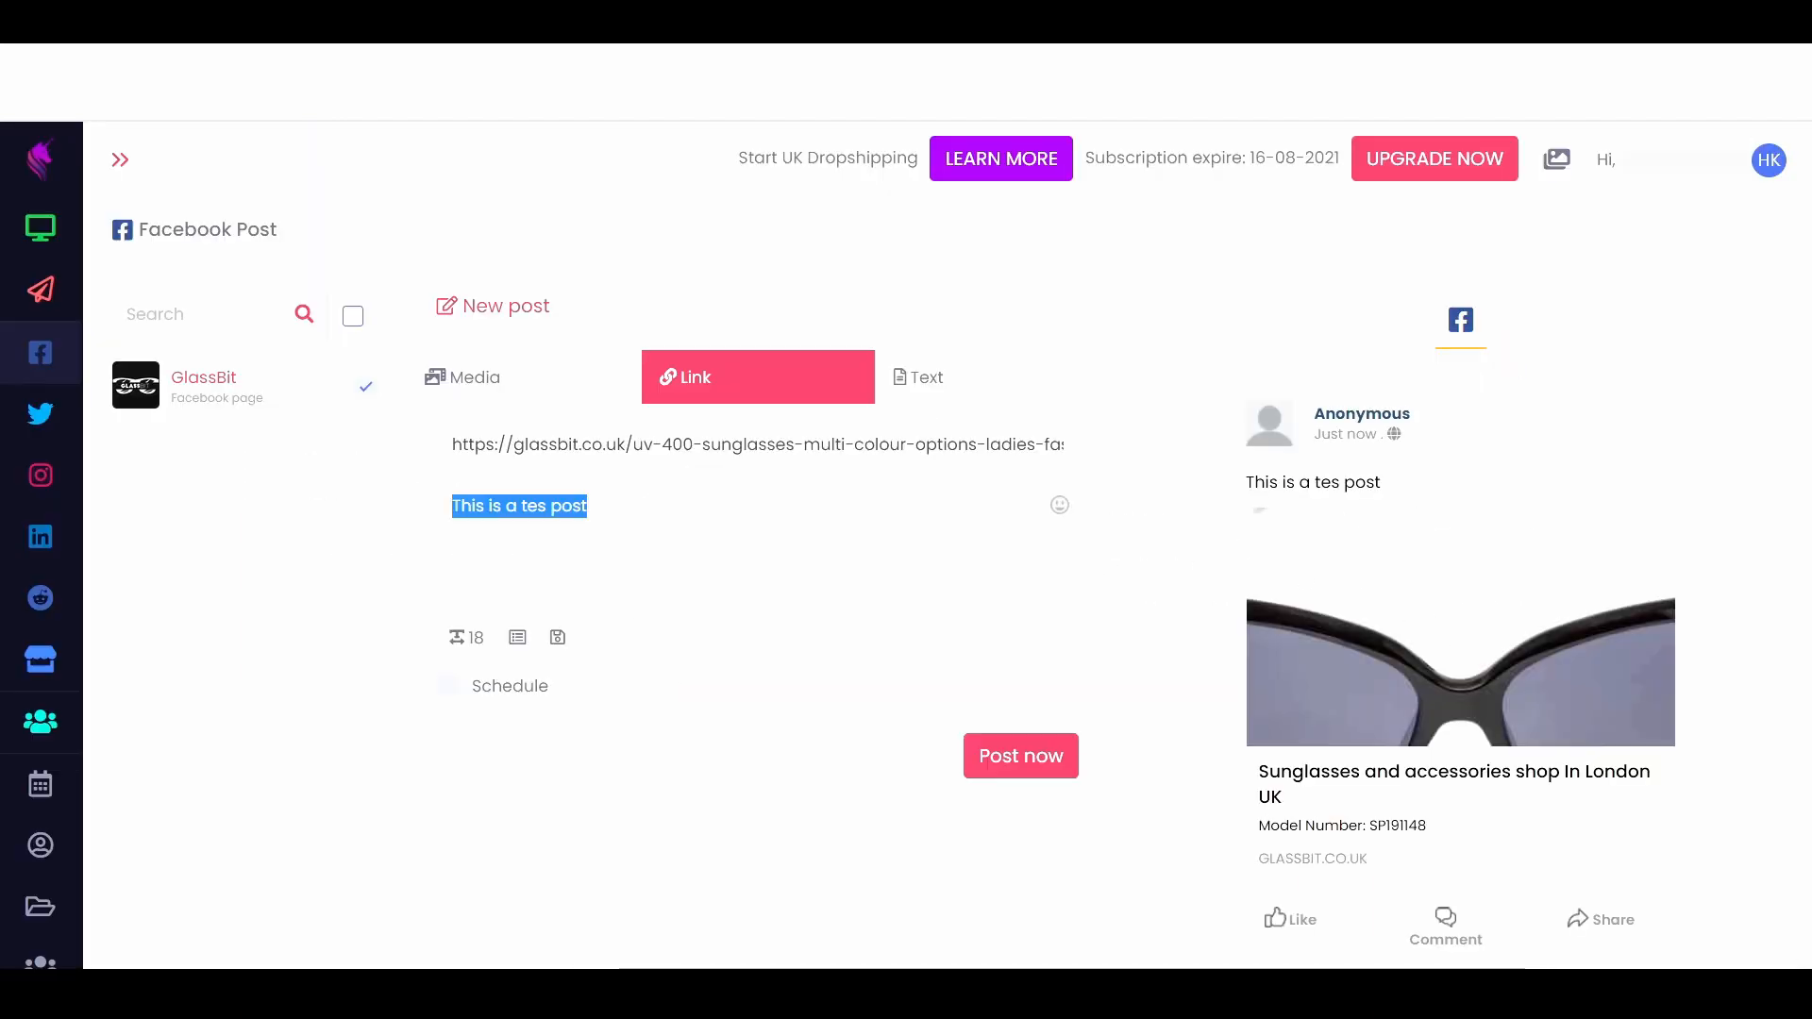
left_click(677, 531)
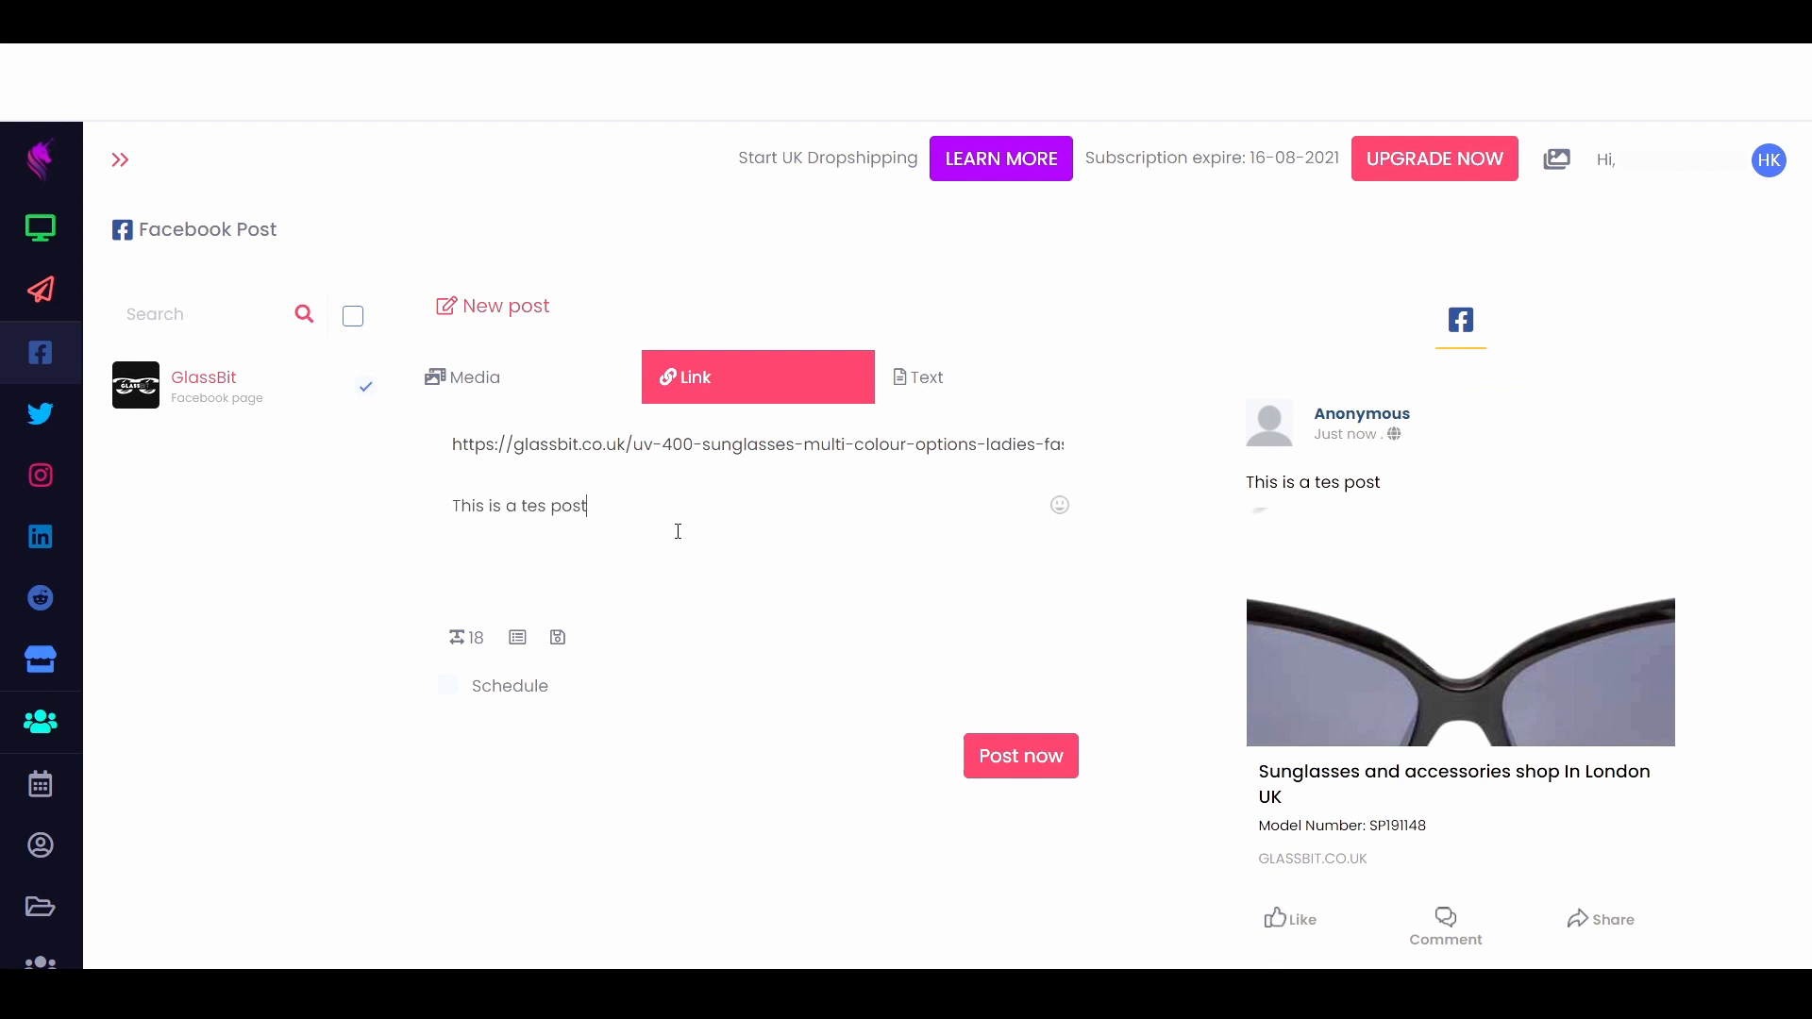
key("ctrl+a")
type("UV 400 Sunglasses Multi Colour Options Ladies Fashion UK seller SP191148")
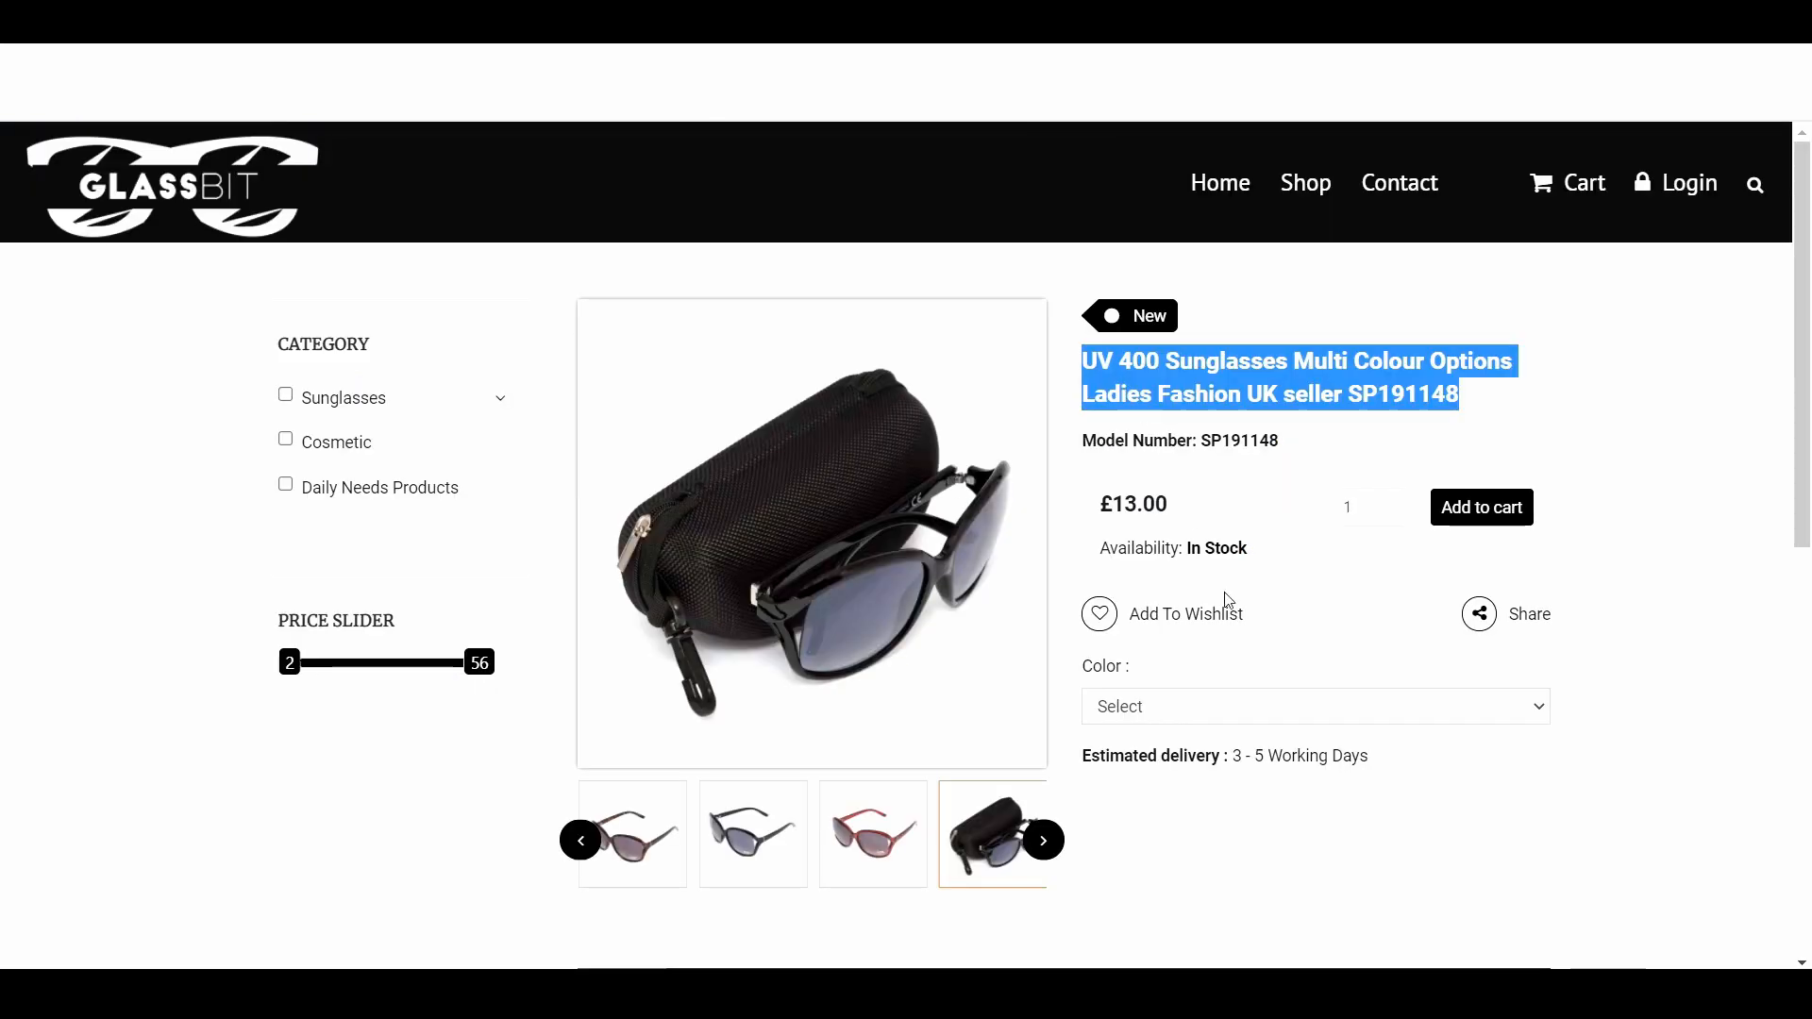
Copy the "We take special care" paragraph from the product page's full details and add it below the title in the post caption.
scroll(1256, 599, "down", 7)
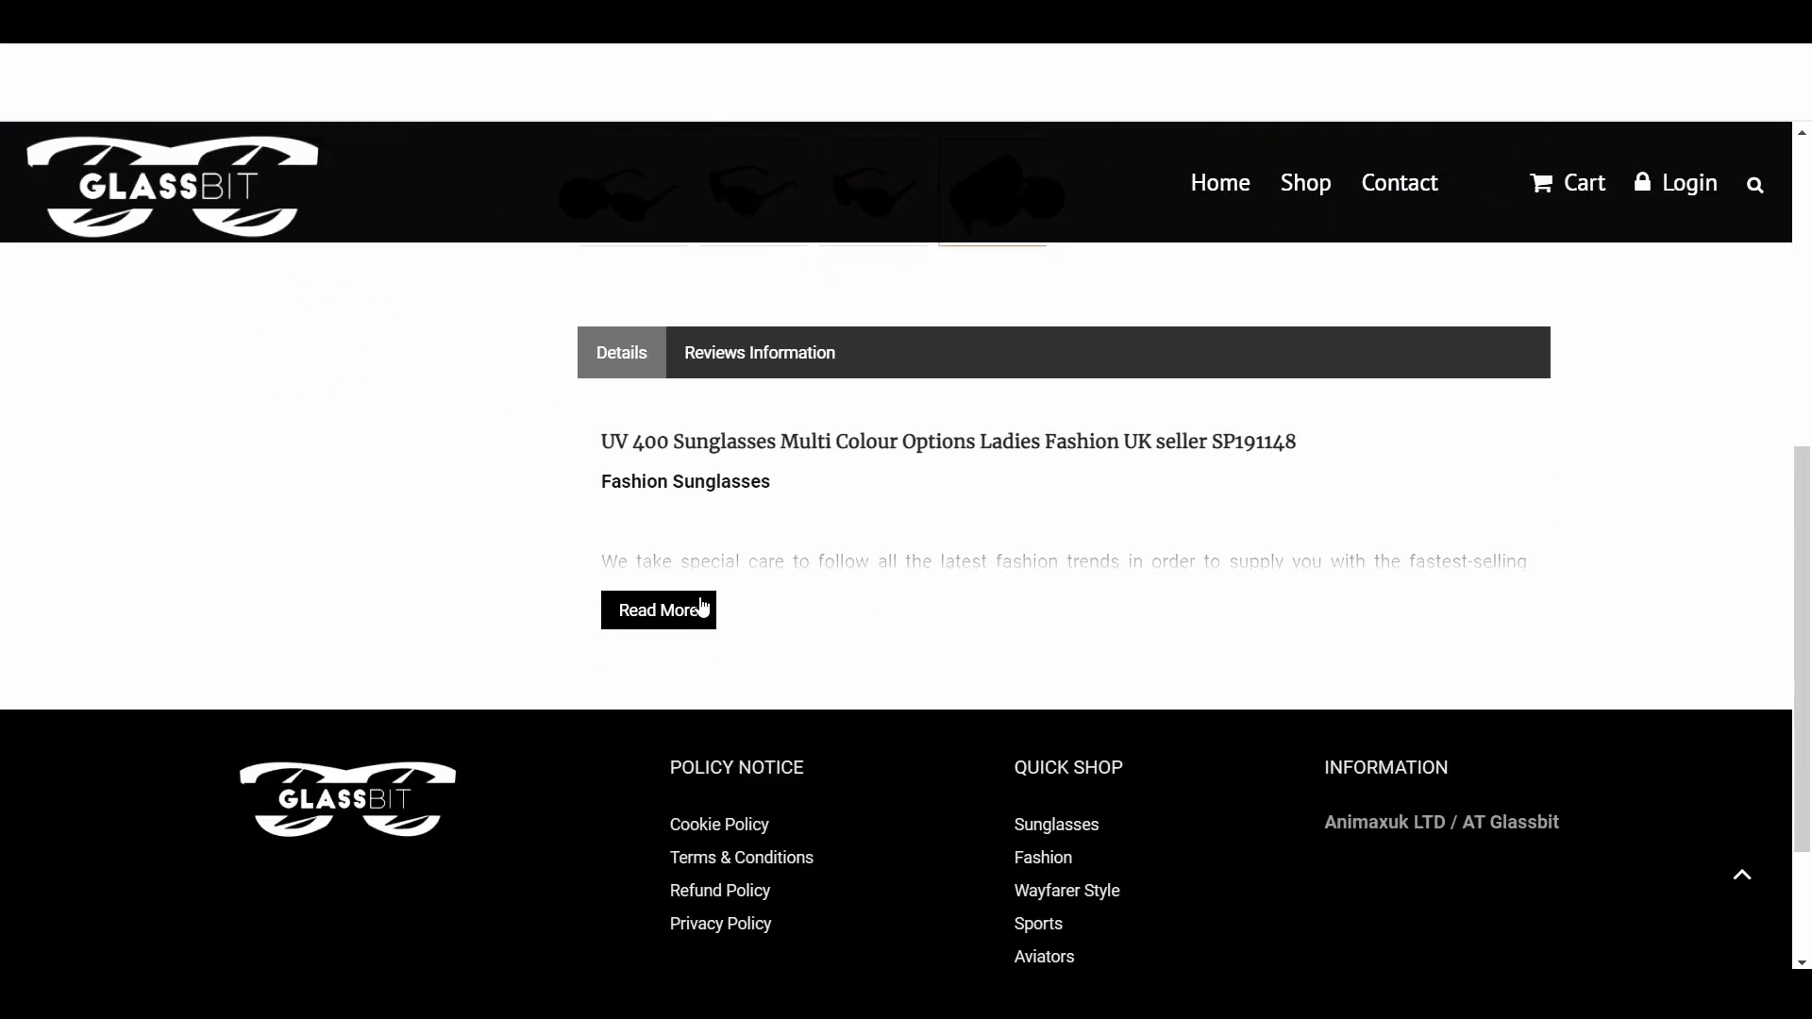
left_click(706, 609)
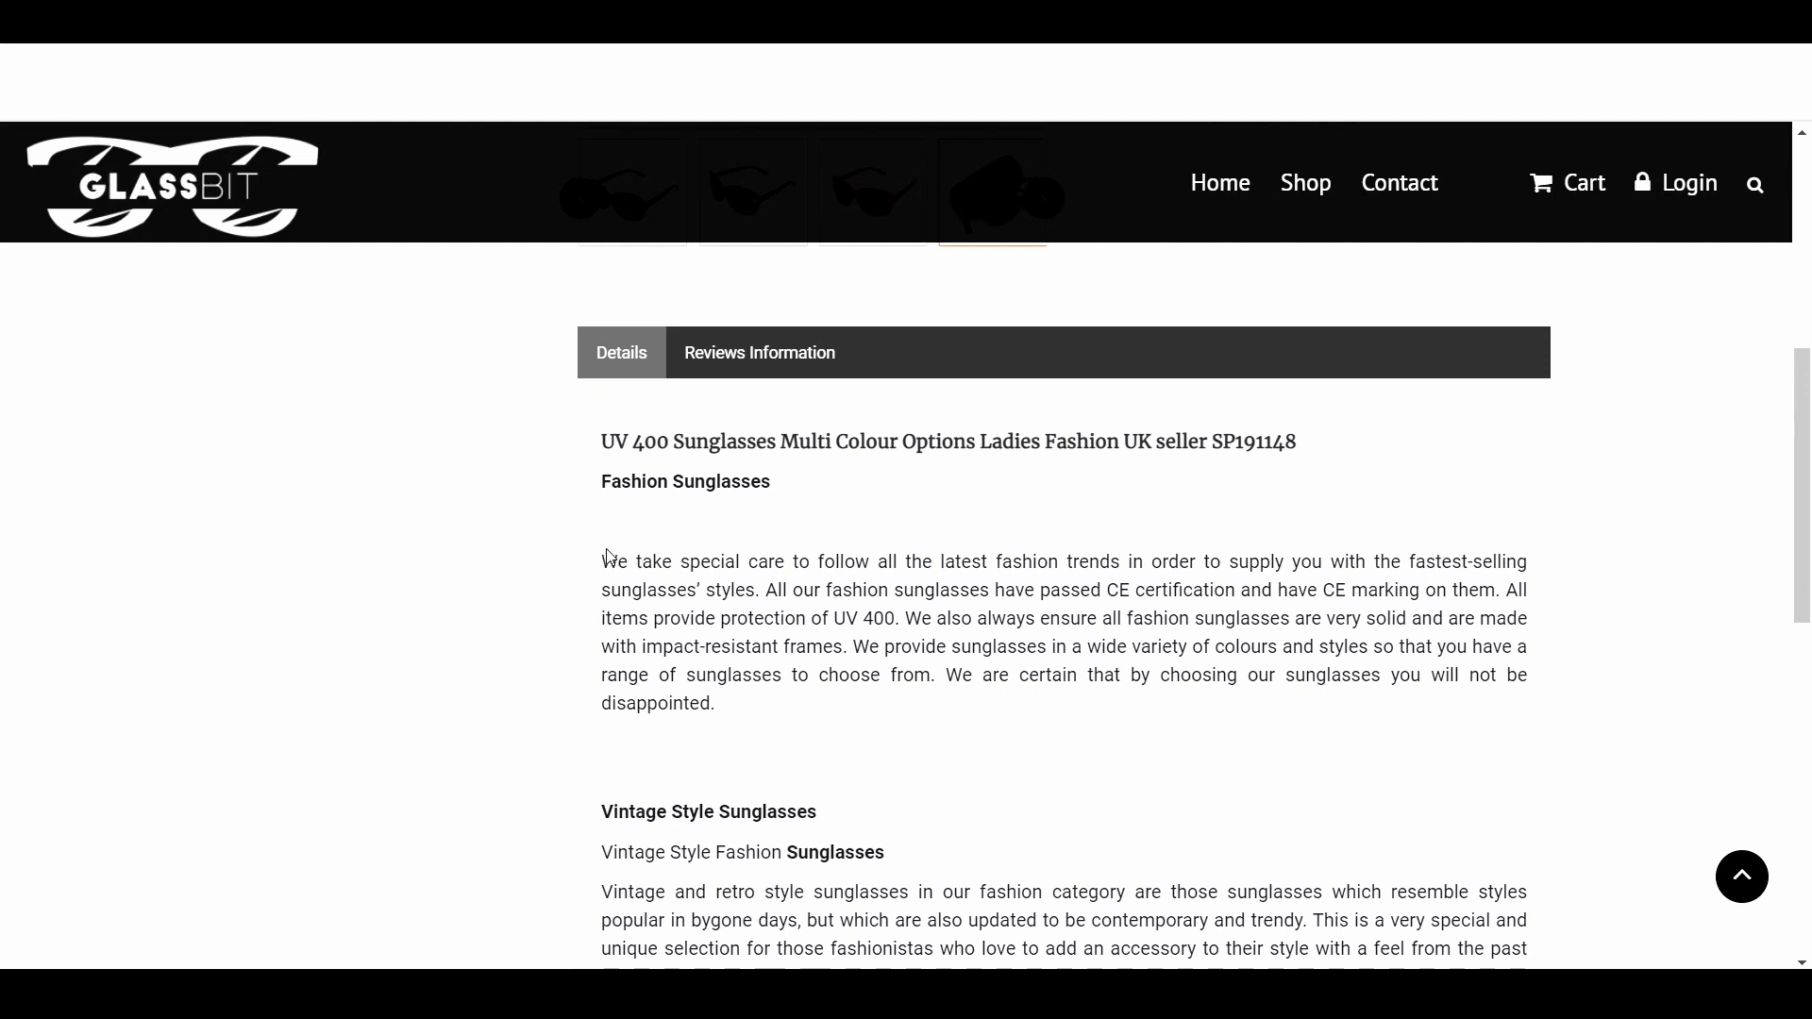
left_click_drag(603, 560, 733, 708)
key("ctrl+c")
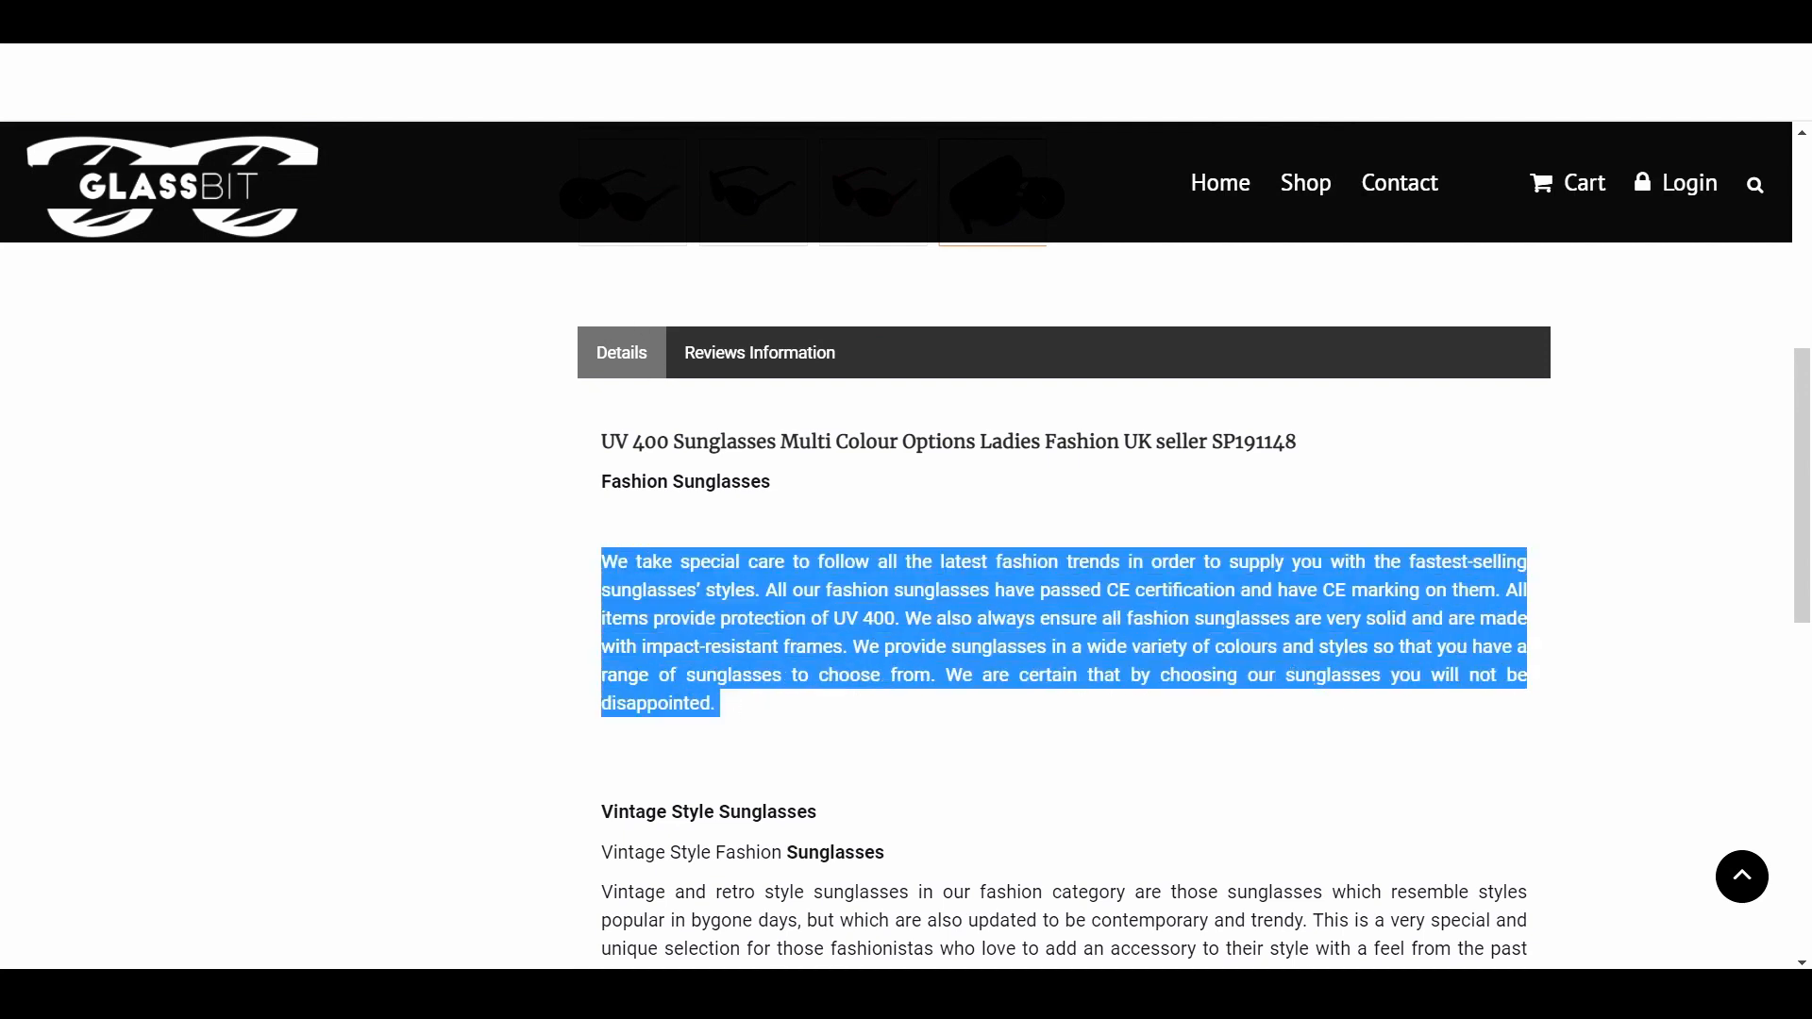
key("ctrl+Tab")
left_click(597, 570)
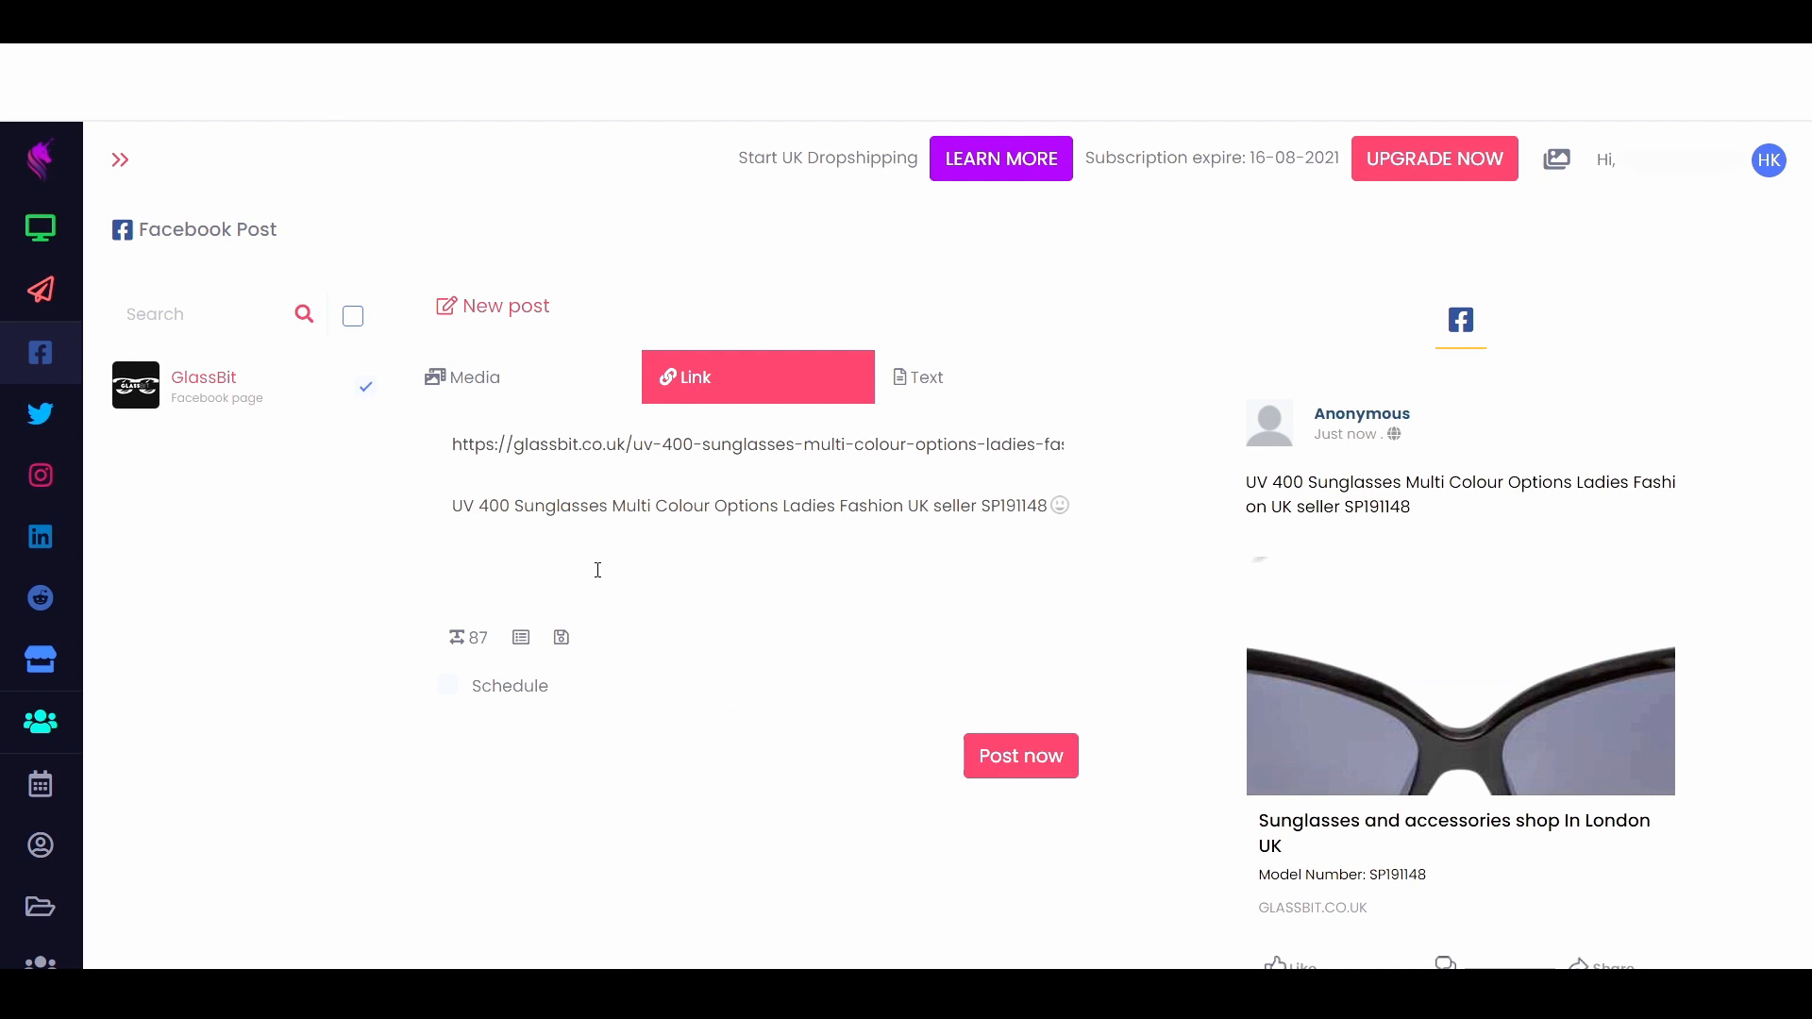
key("Return")
key("ctrl+v")
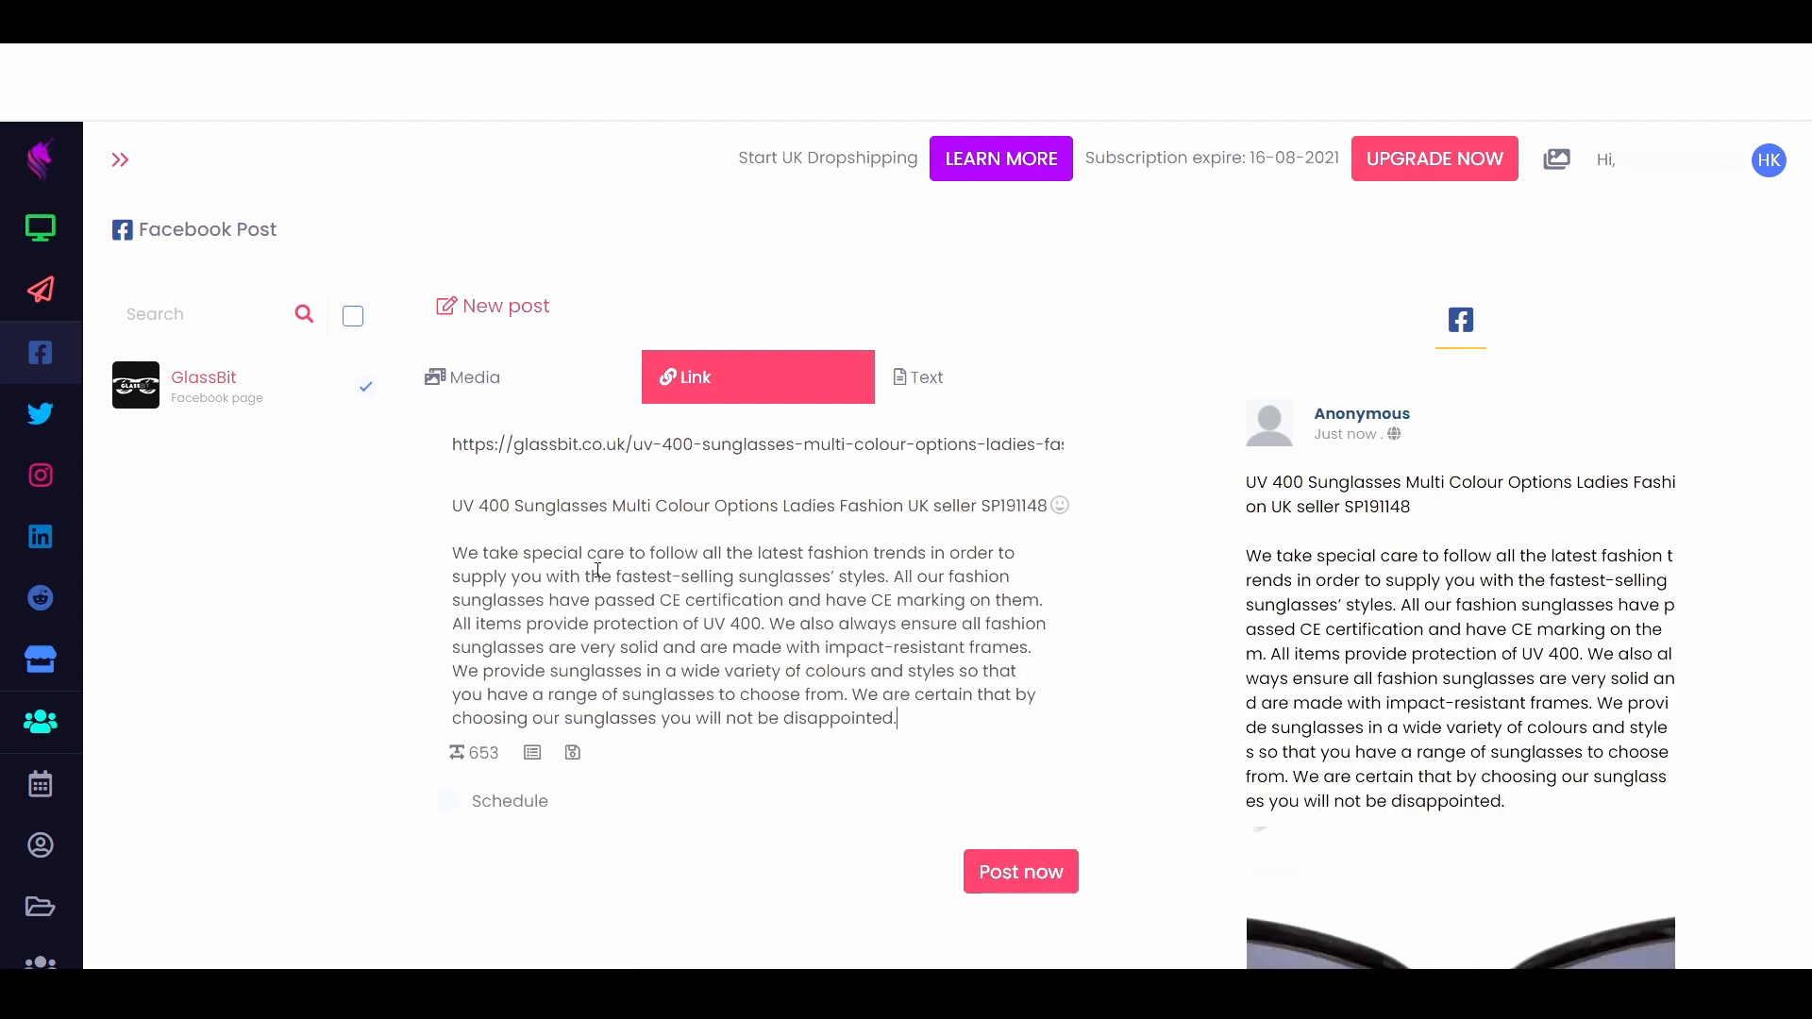
Publish the link post immediately, find it on the GlassBit Facebook page and open its sunglasses link.
left_click(1030, 893)
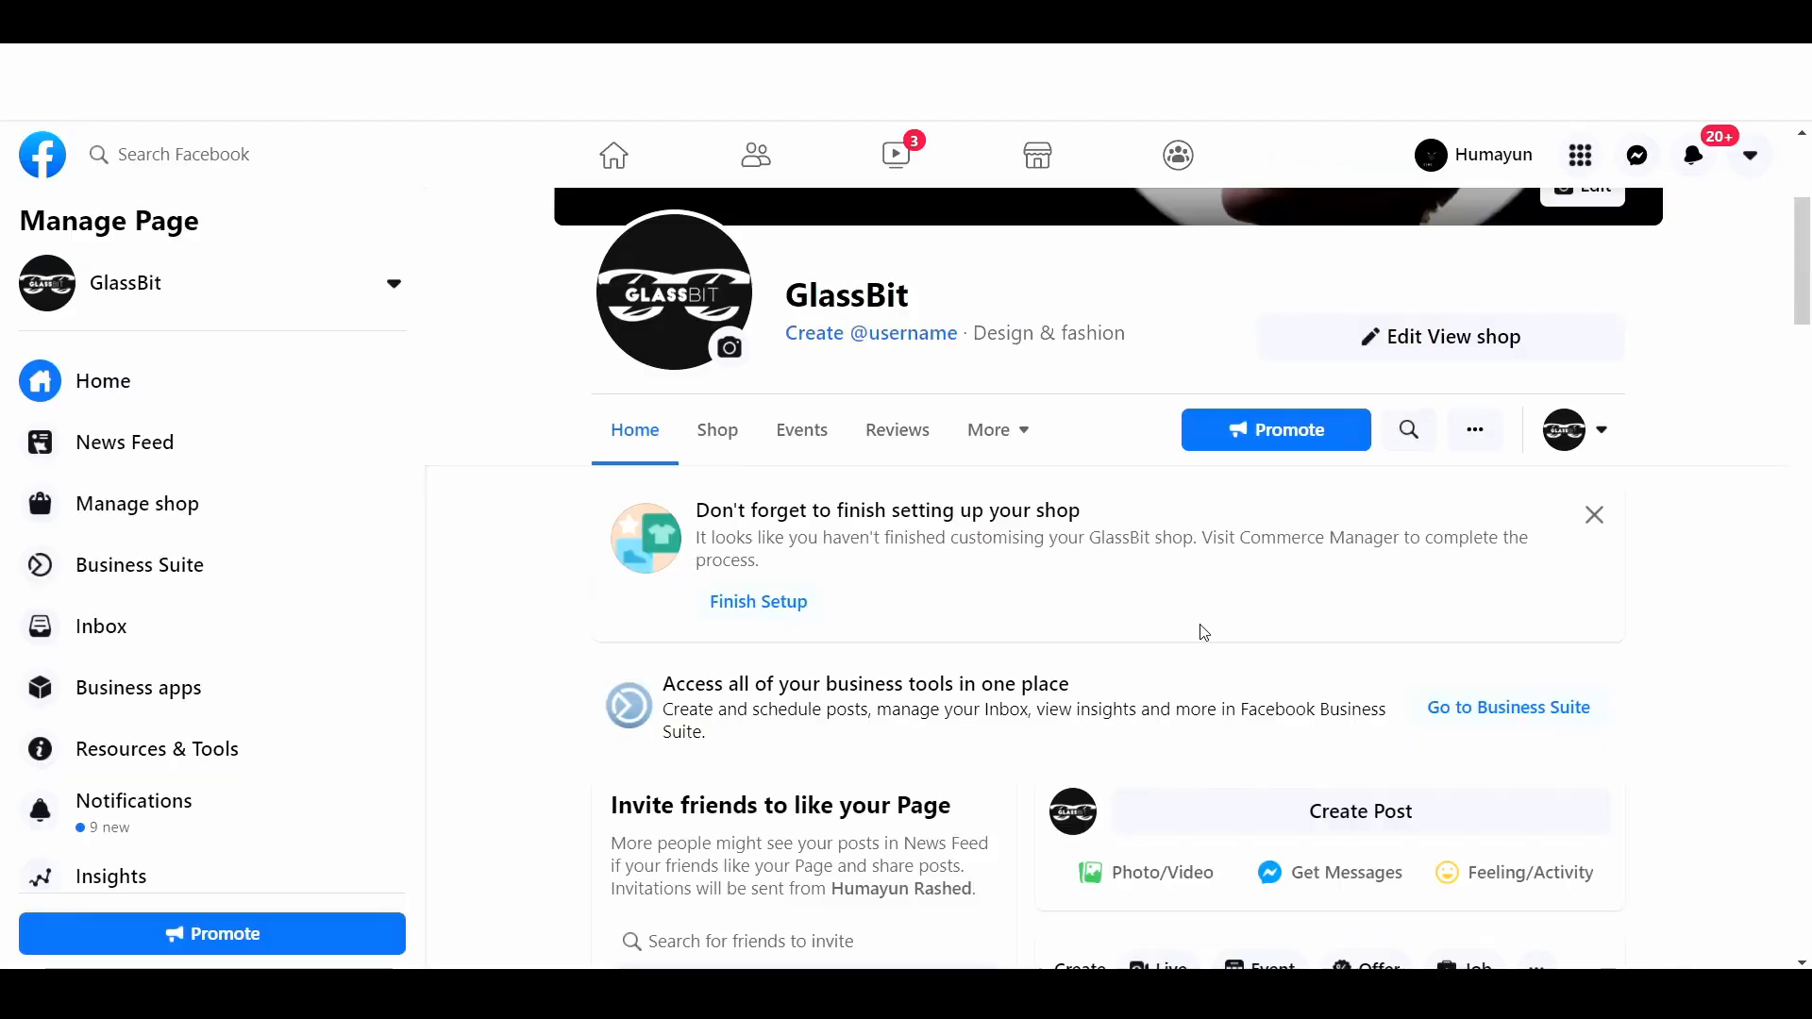
scroll(1198, 628, "down", 5)
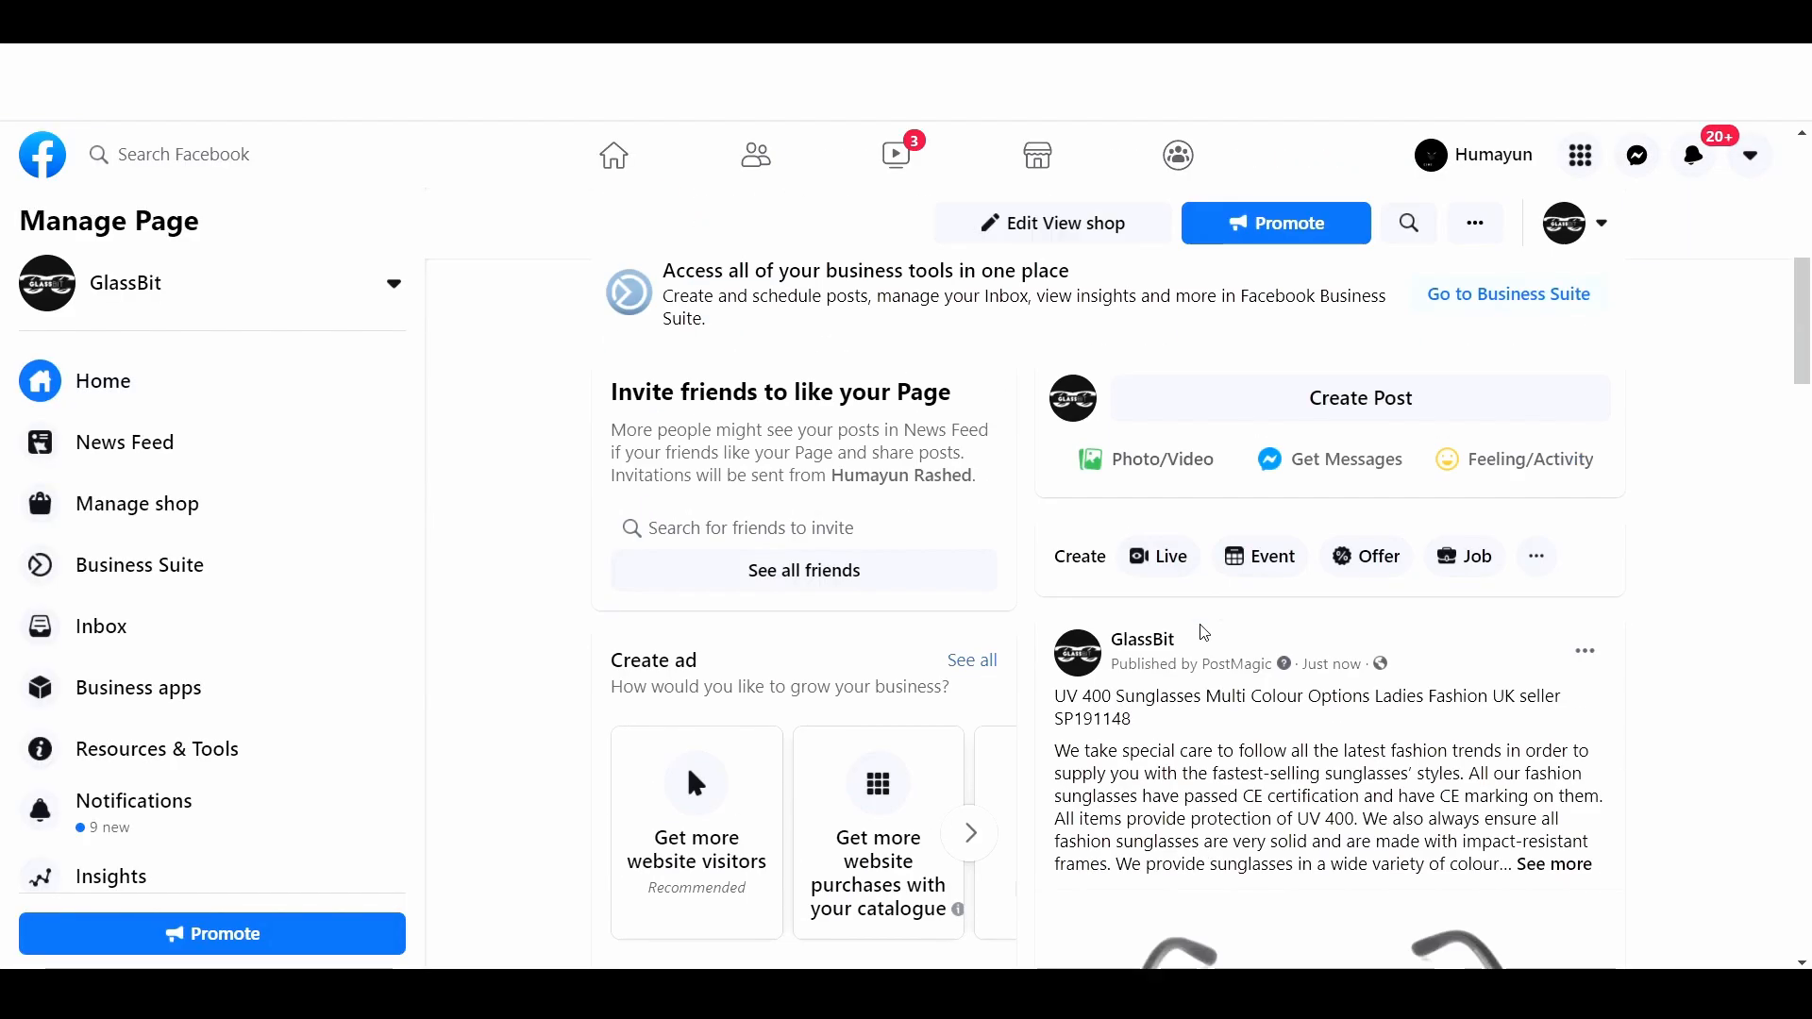
scroll(1205, 632, "down", 5)
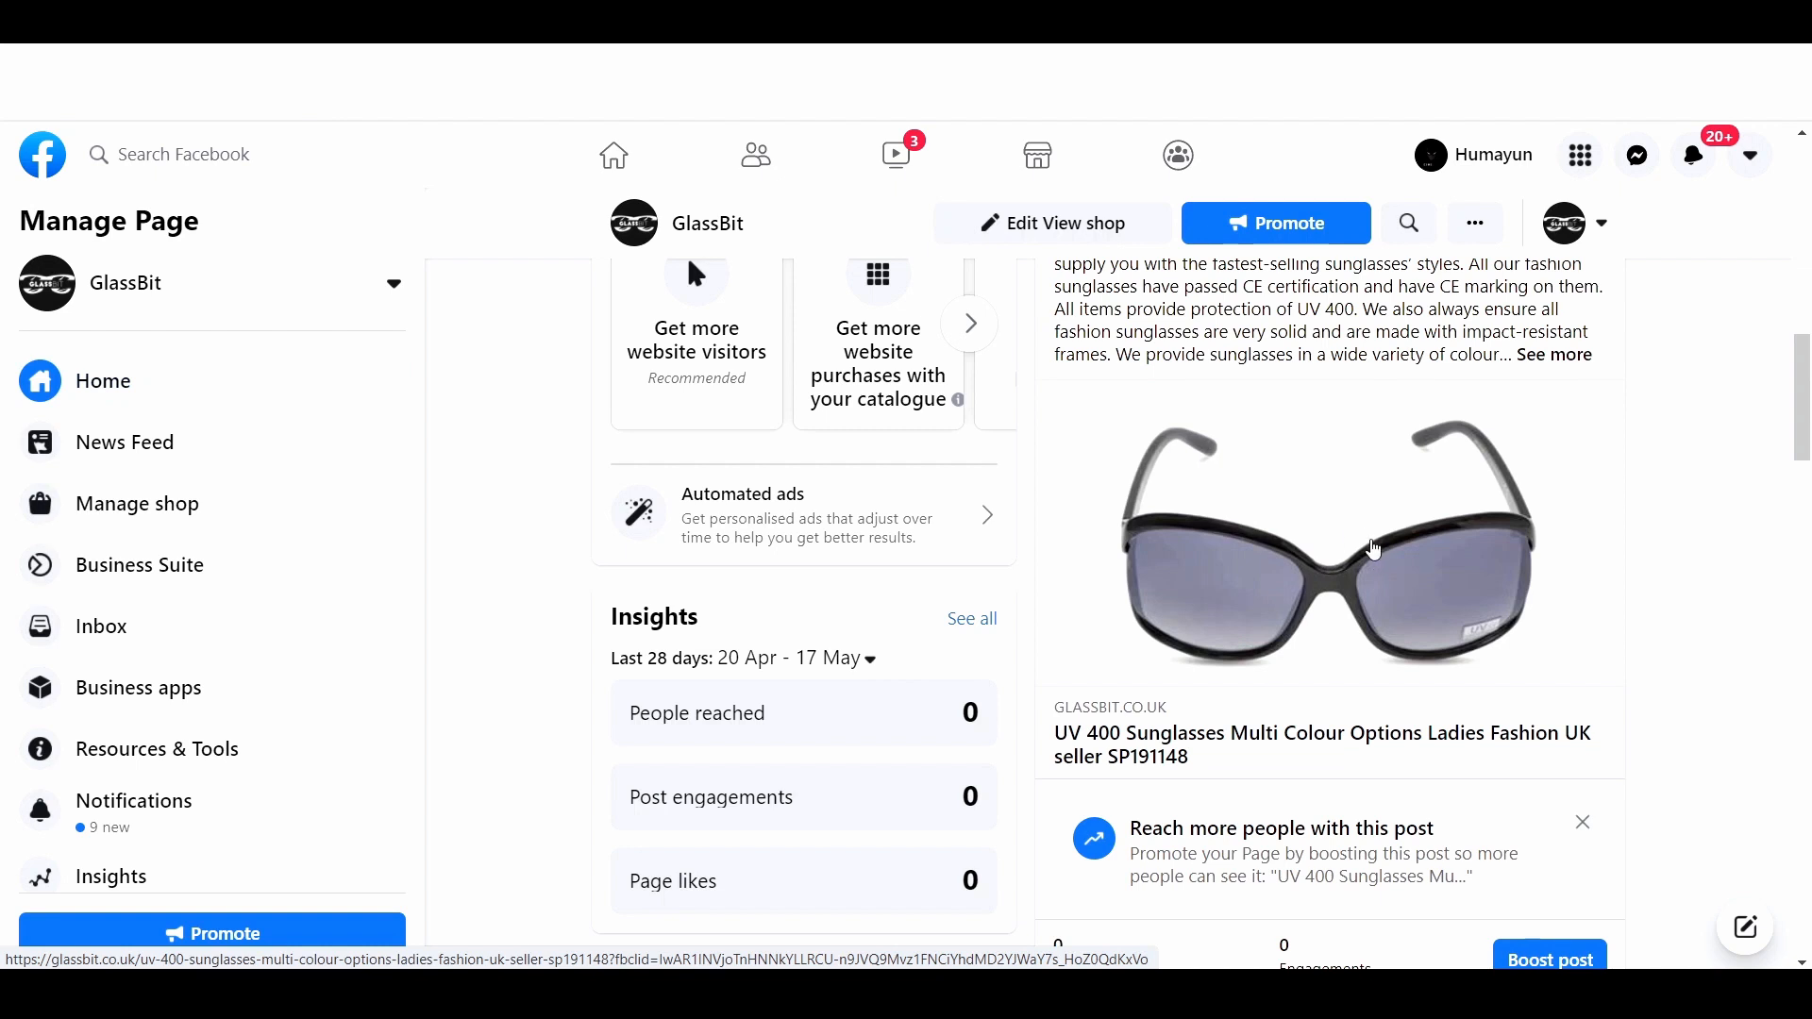
left_click(1374, 551)
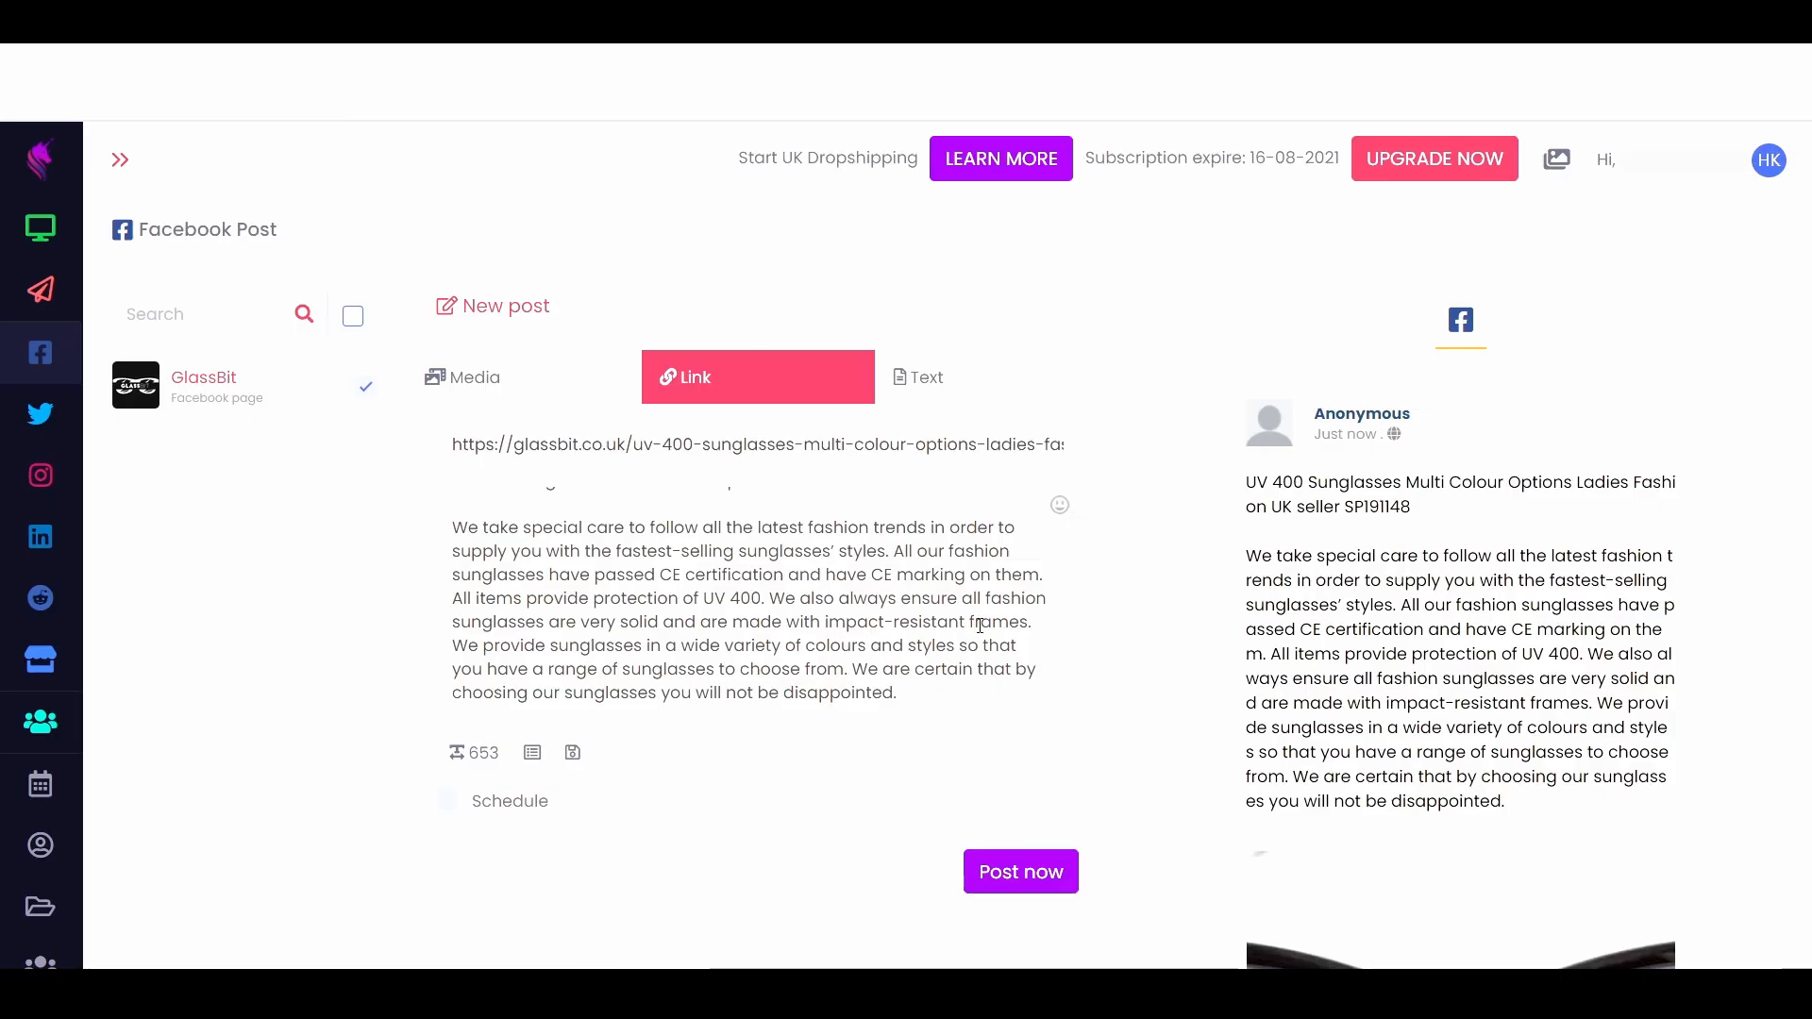
Enable scheduling for the link post and set its posting time to 19/05/2021 09:00 AM.
left_click(447, 805)
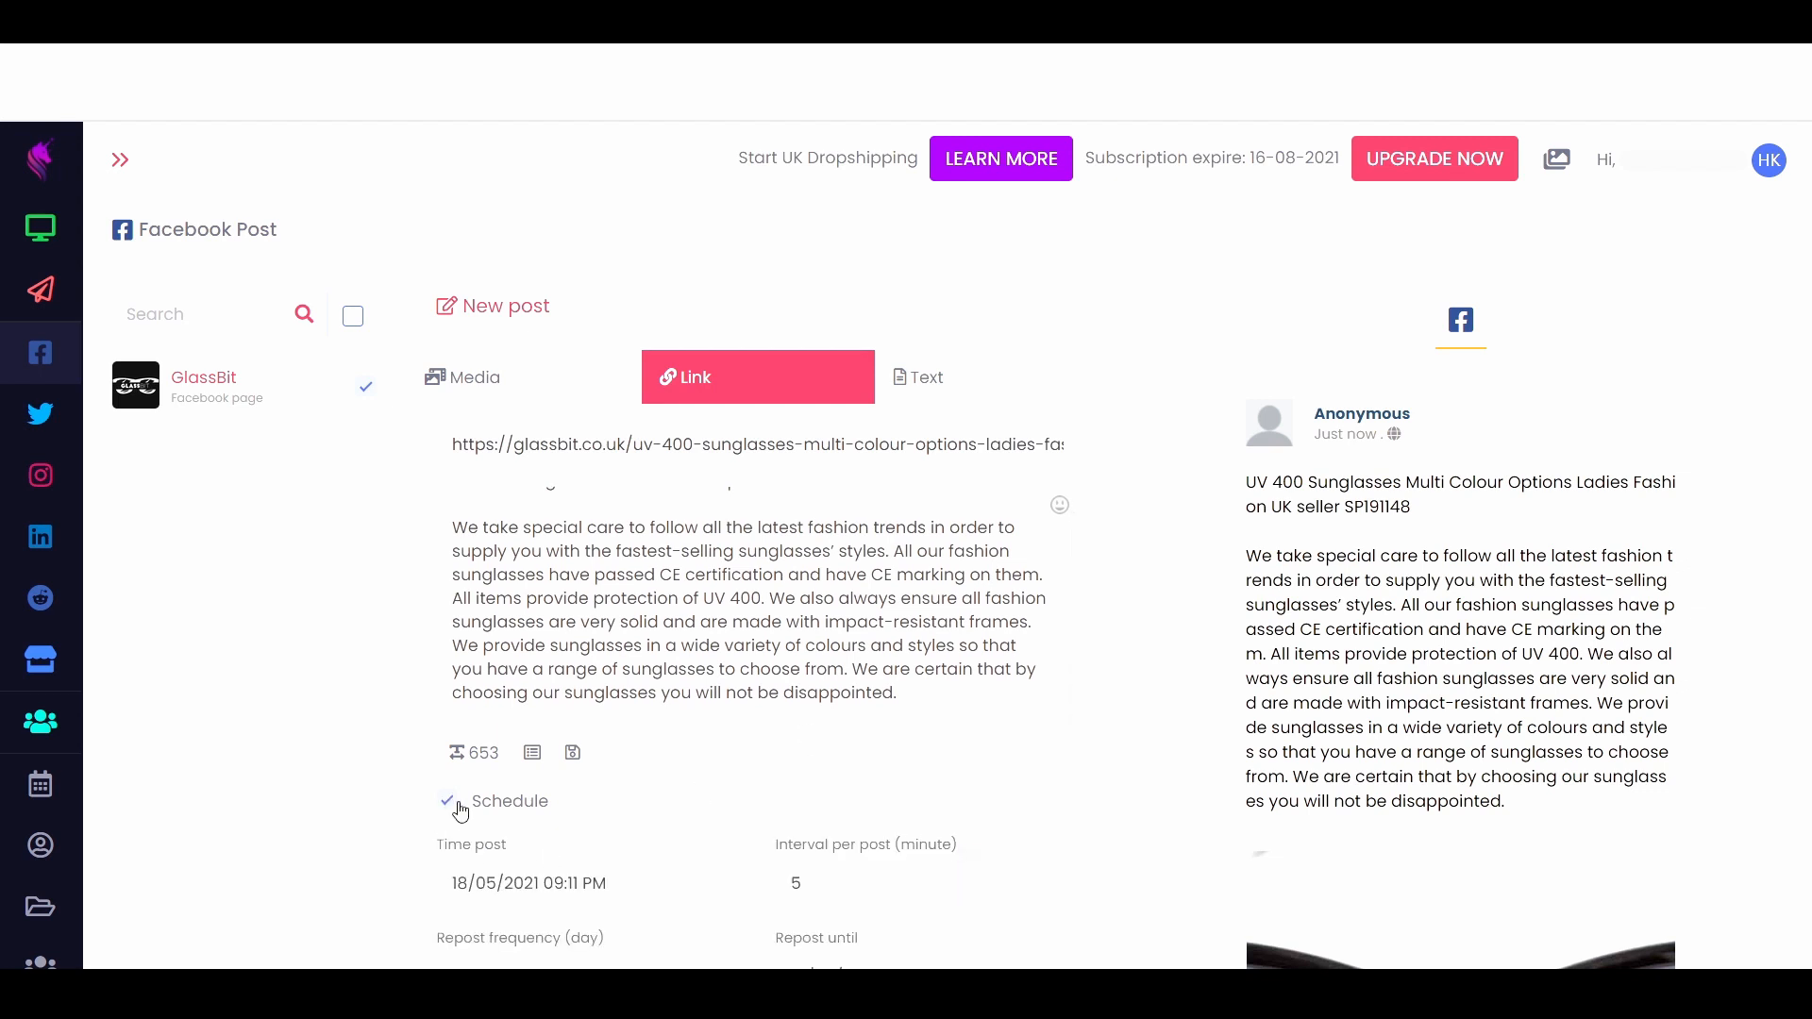
scroll(728, 802, "down", 2)
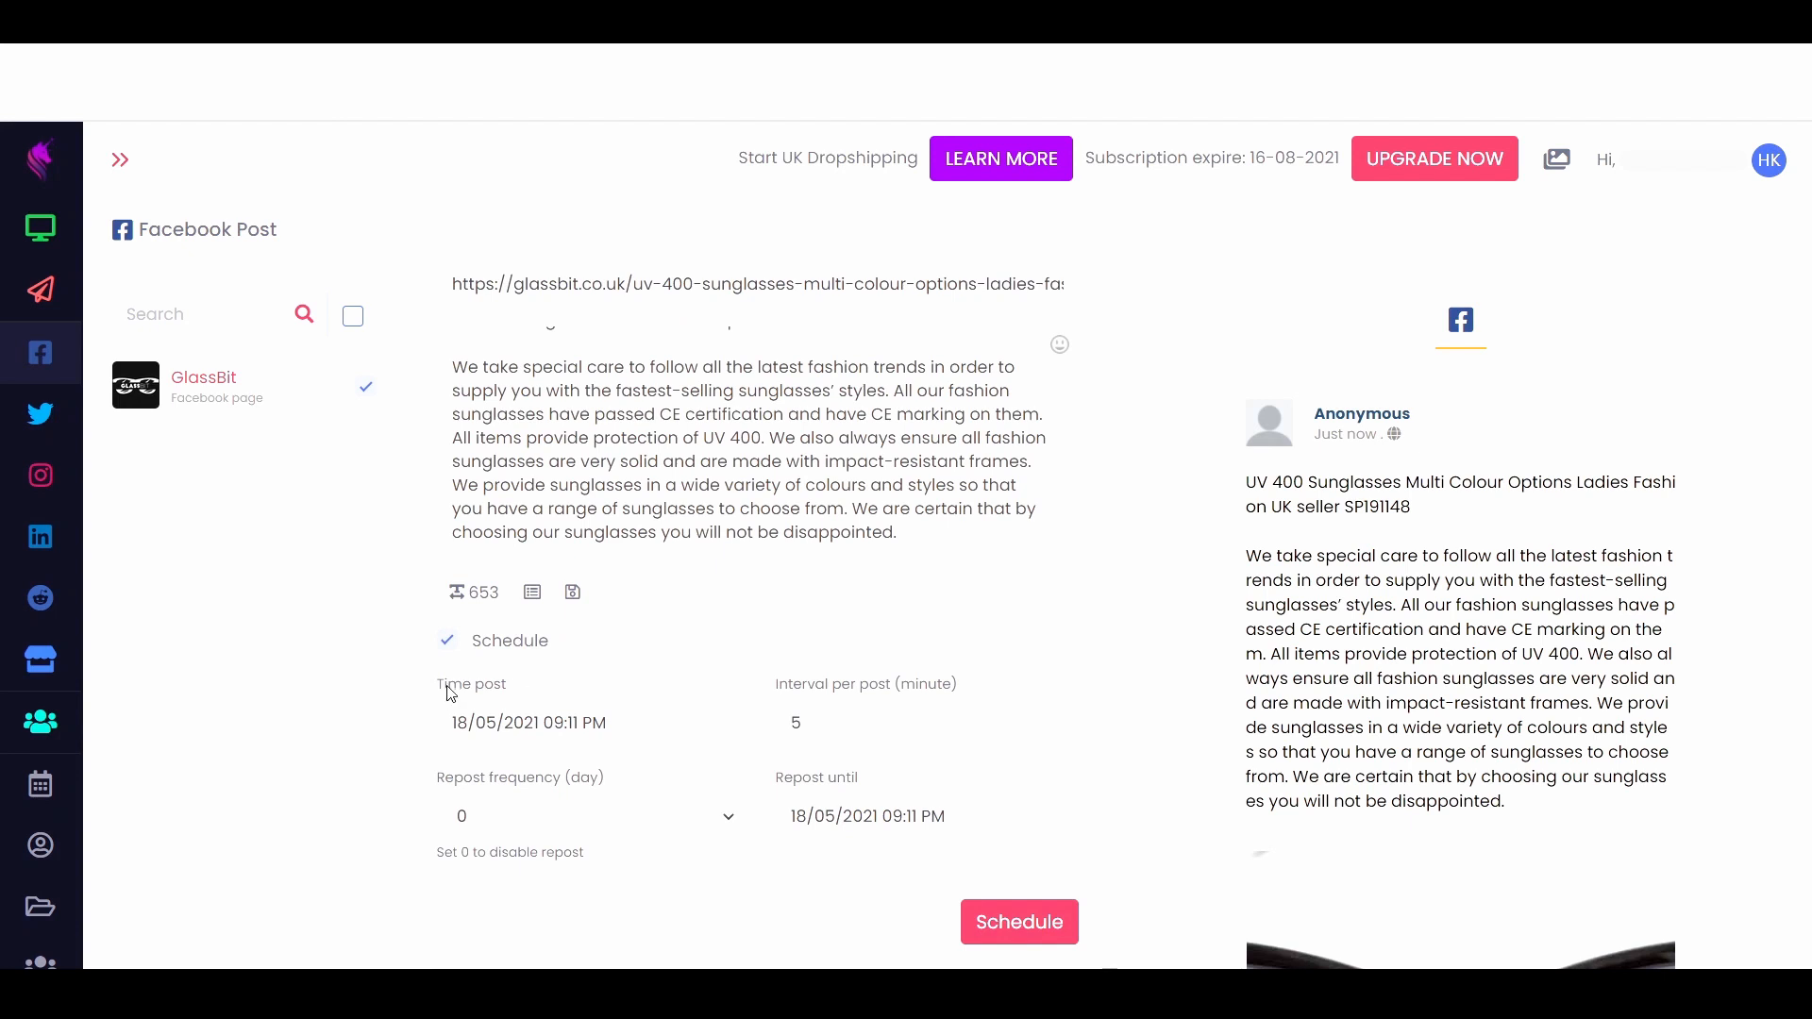
left_click(512, 723)
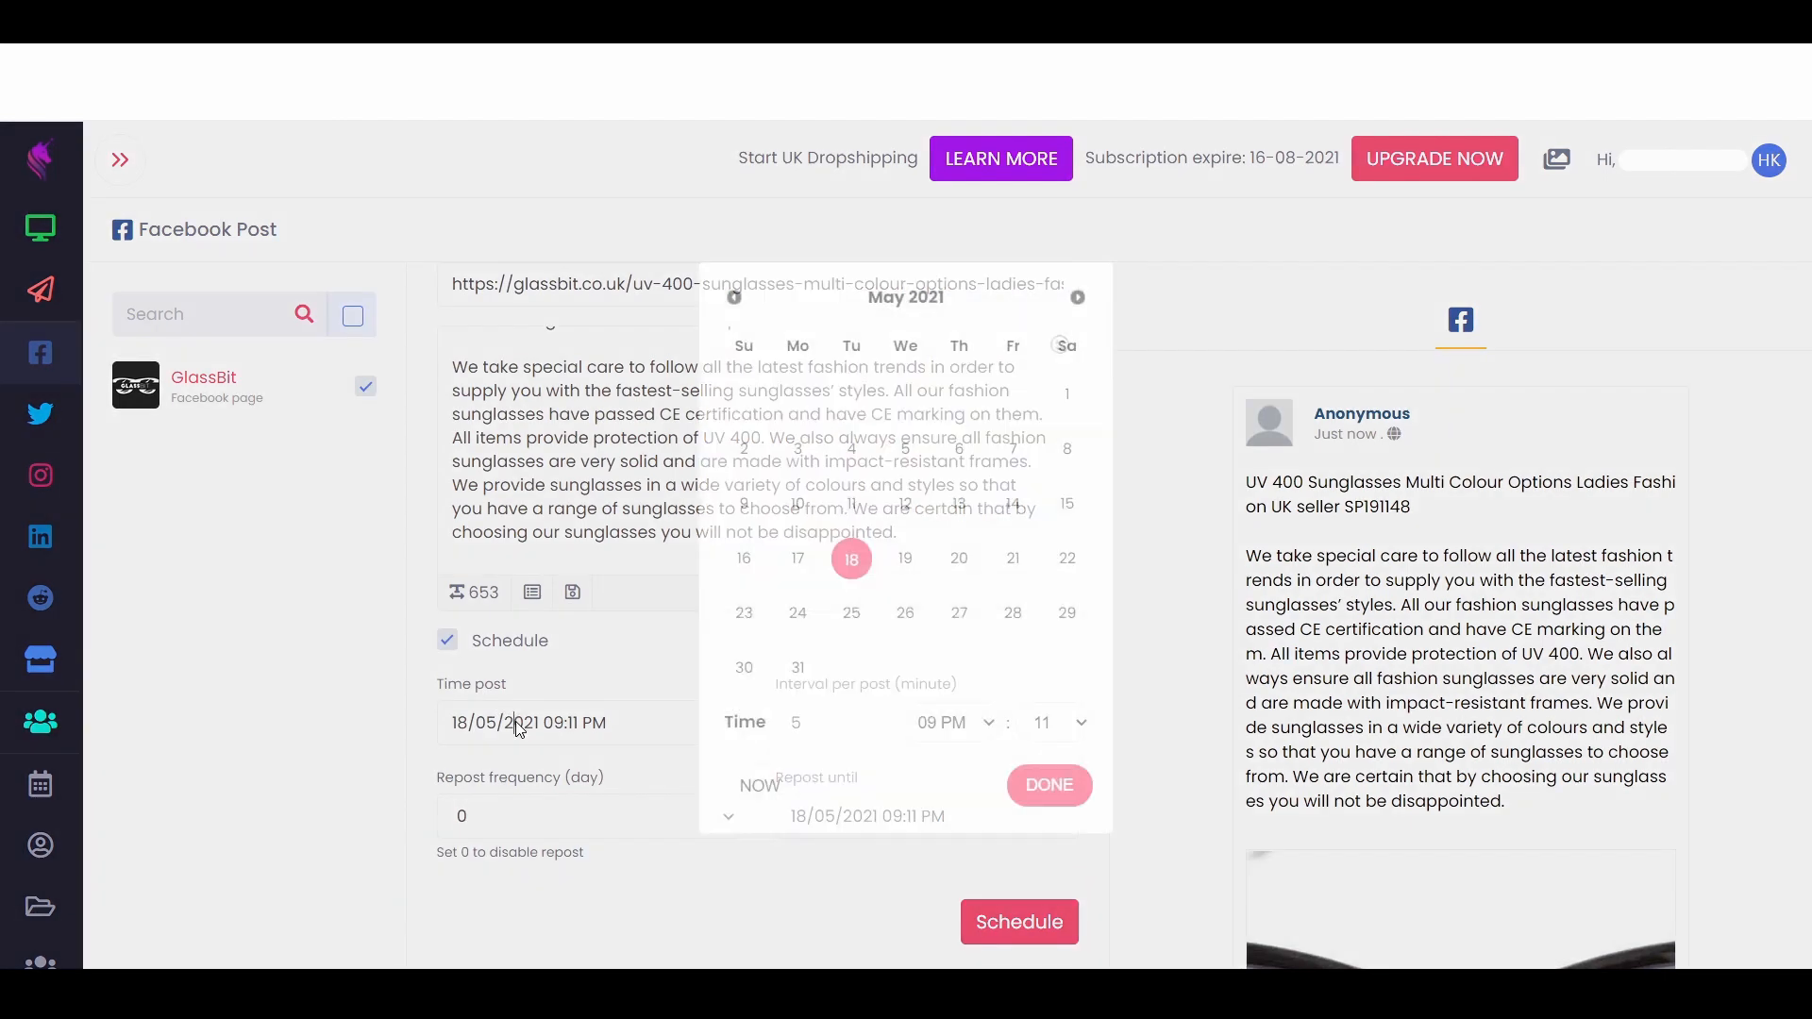
left_click(910, 569)
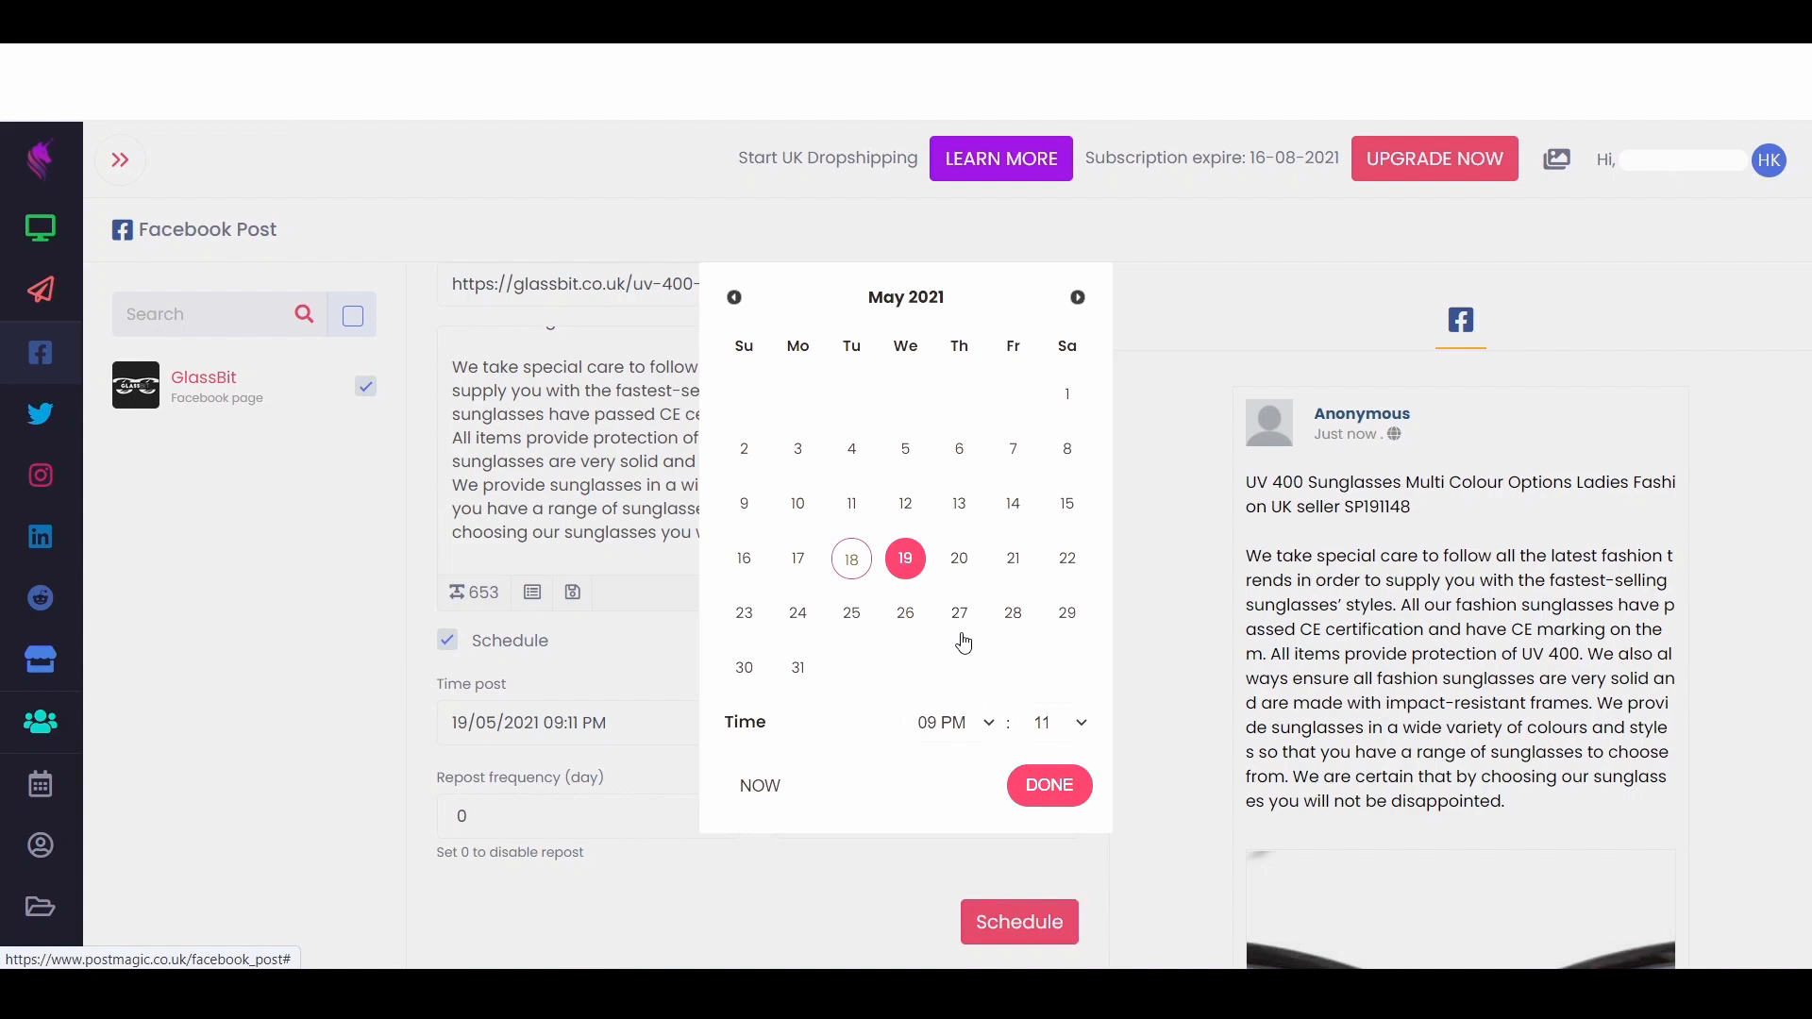
left_click(975, 733)
left_click(944, 434)
left_click(1061, 724)
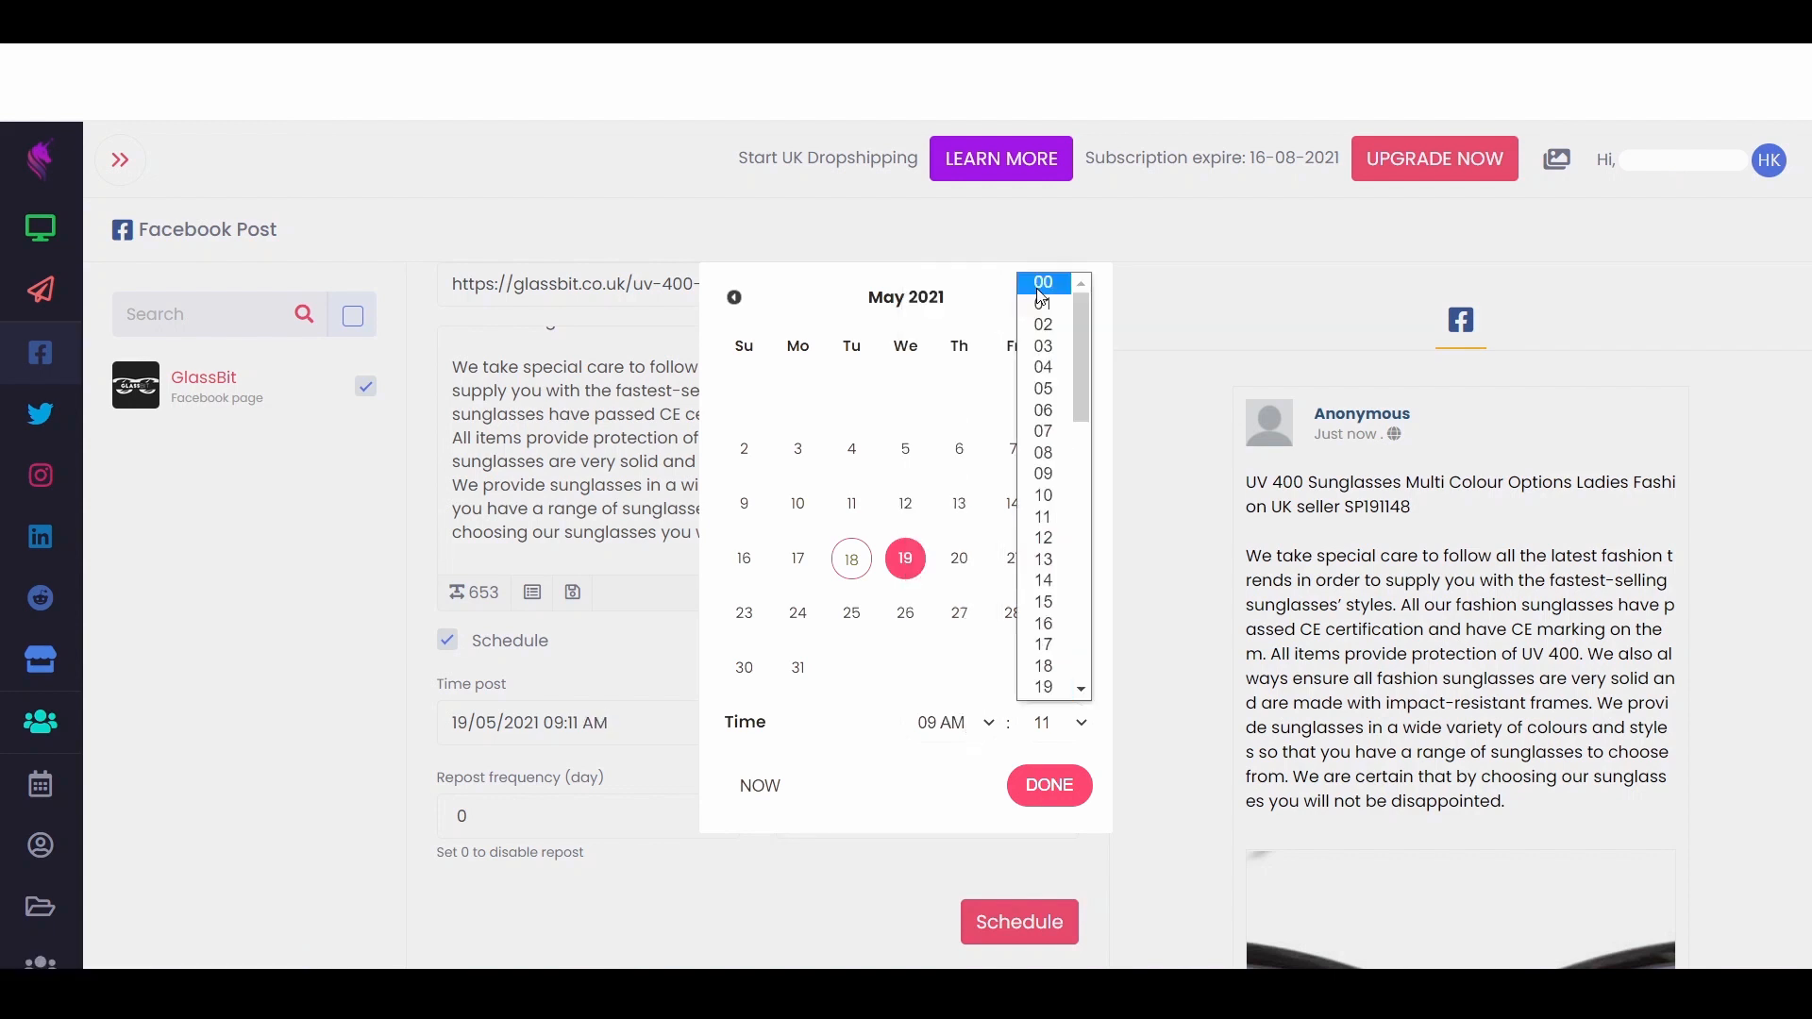
left_click(1038, 286)
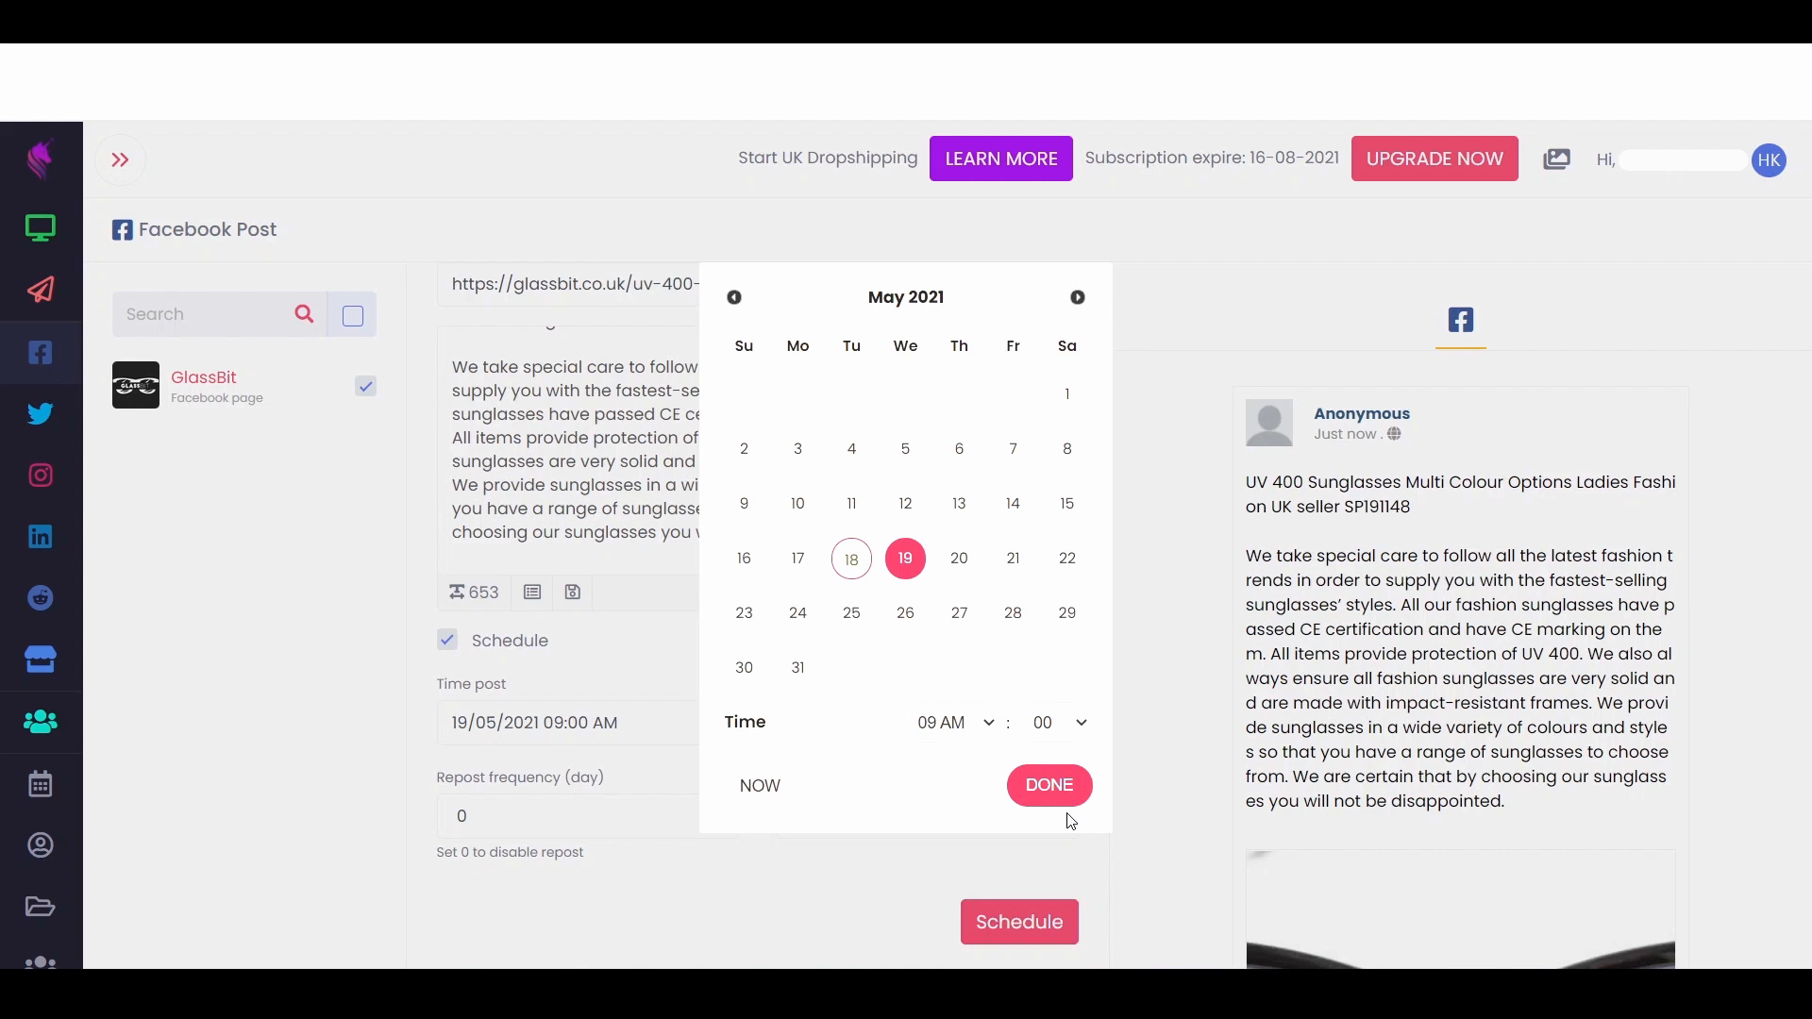
left_click(1055, 791)
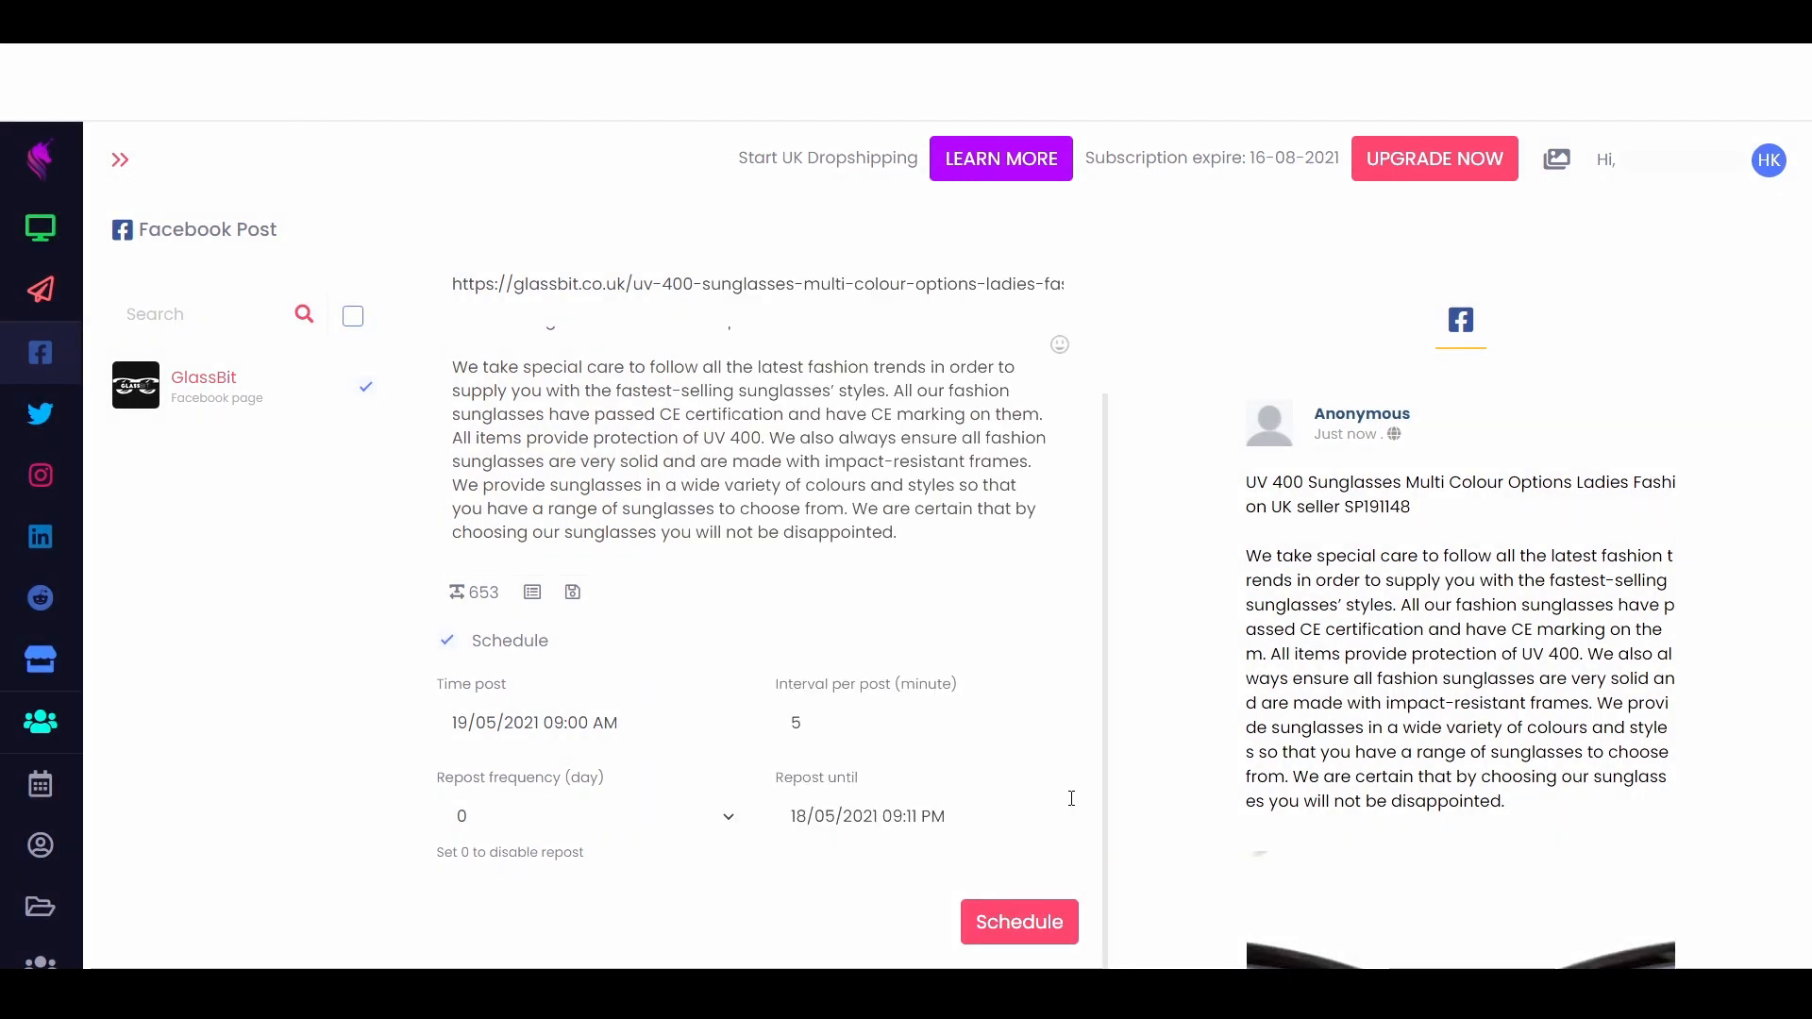
Set the repost end to 20/05/2021 09:00 PM and schedule the link post.
left_click(853, 808)
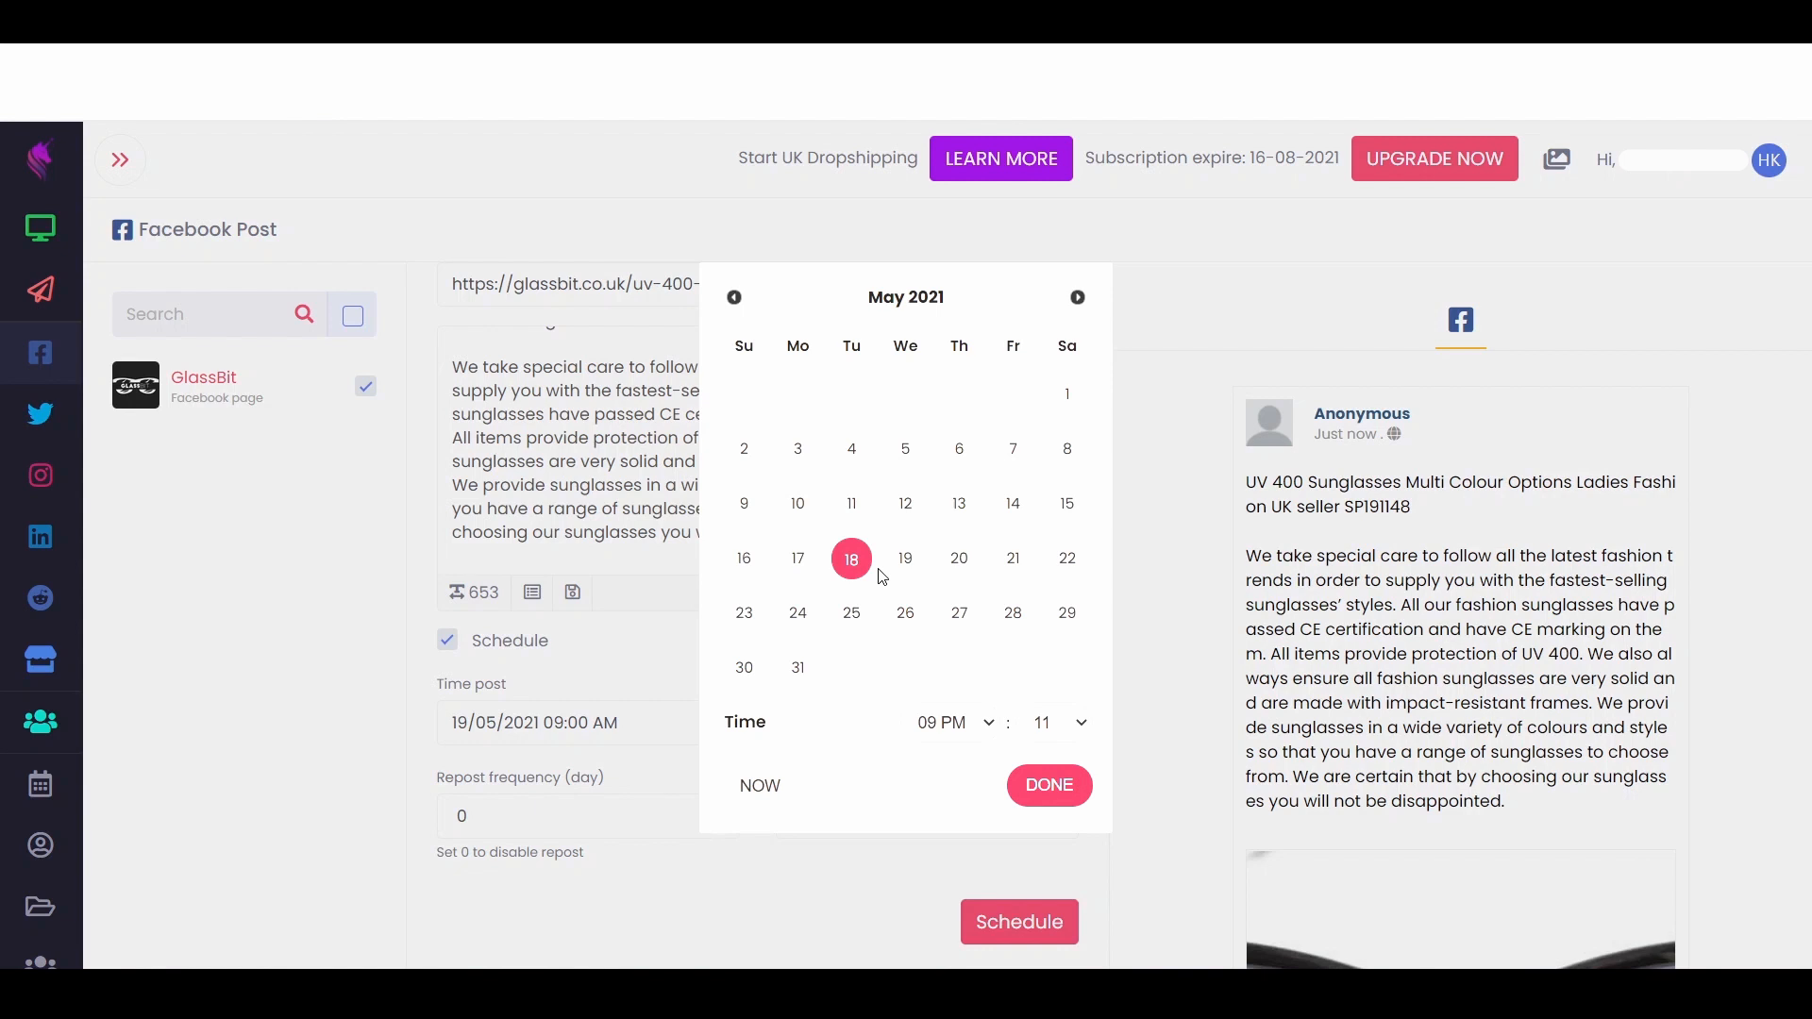
left_click(960, 559)
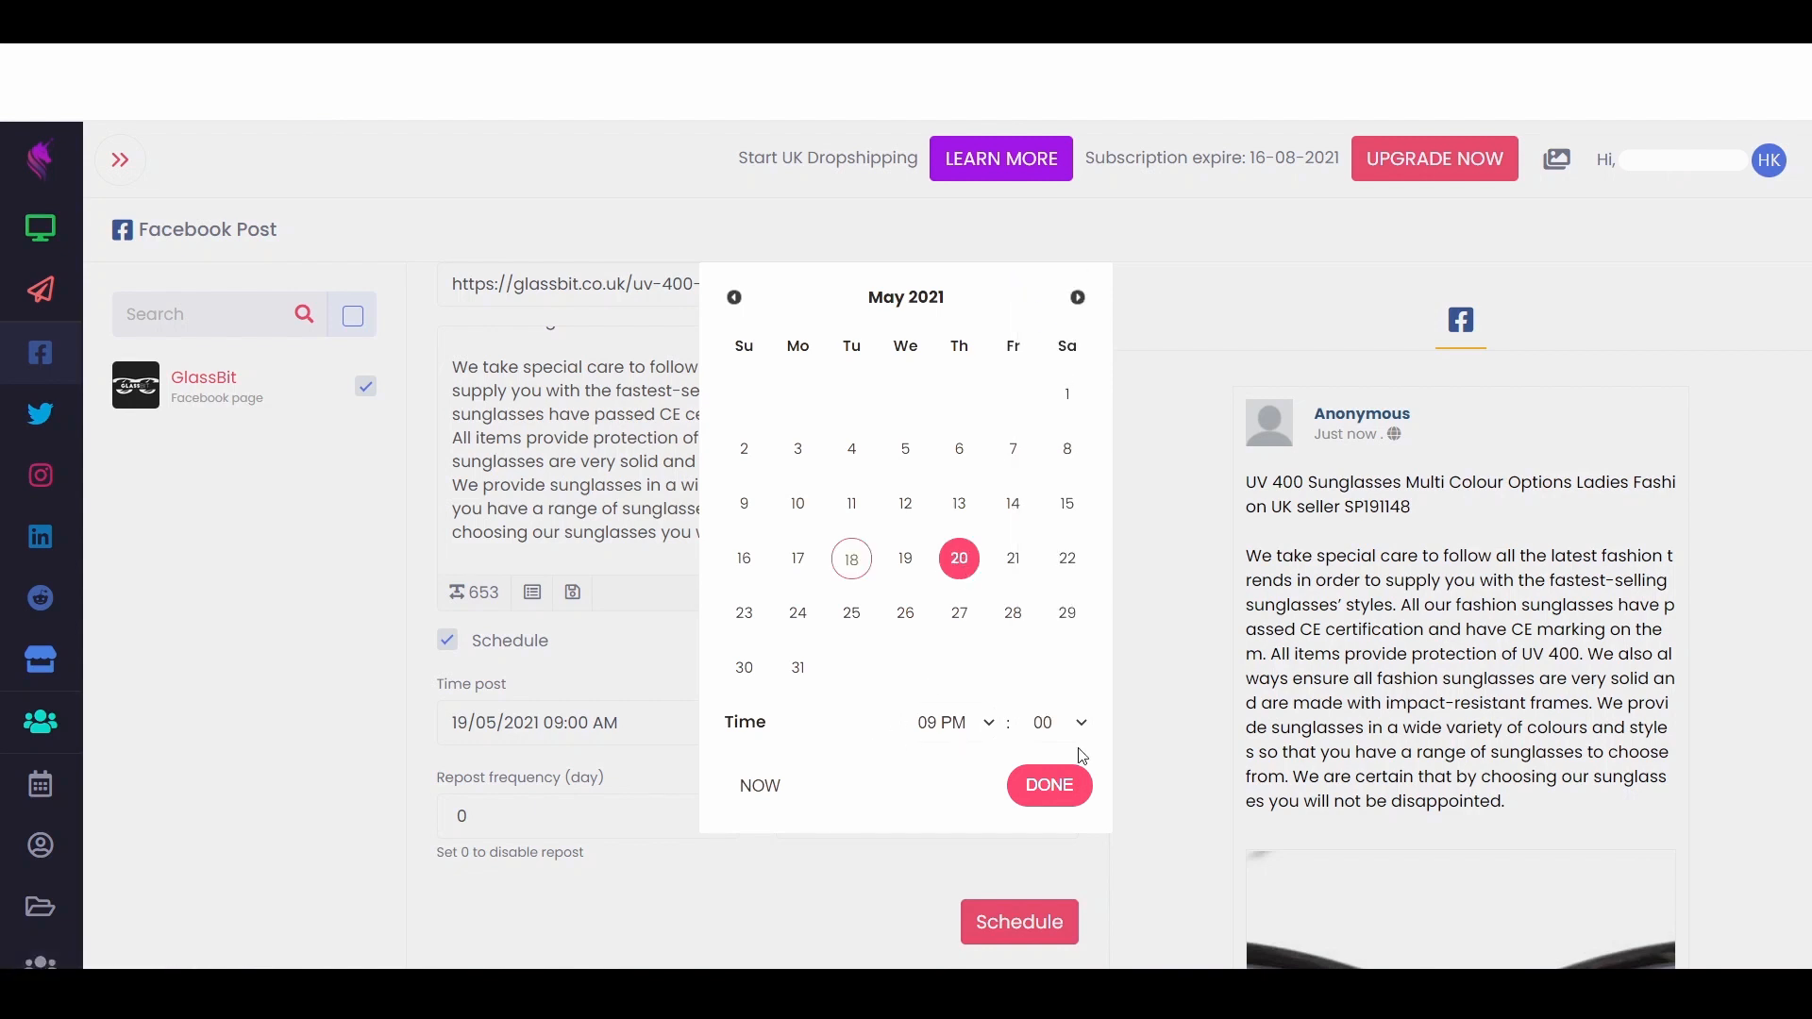
left_click(1049, 785)
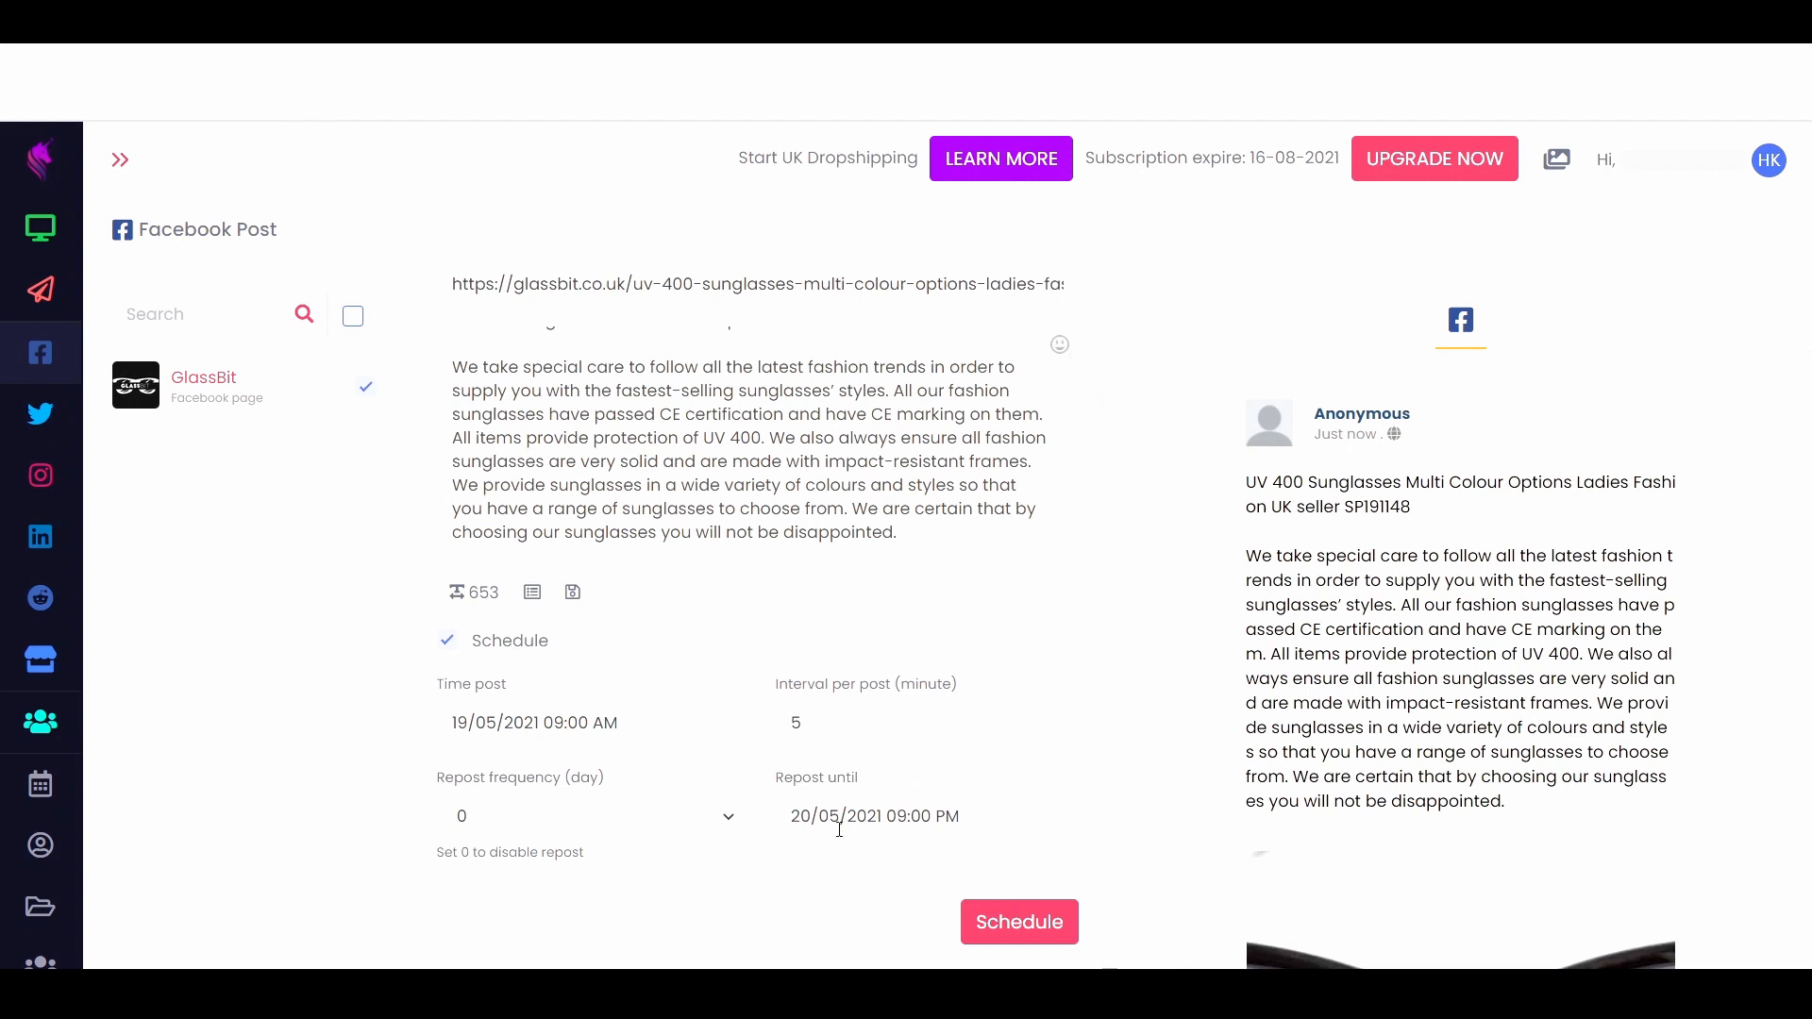
left_click(1036, 932)
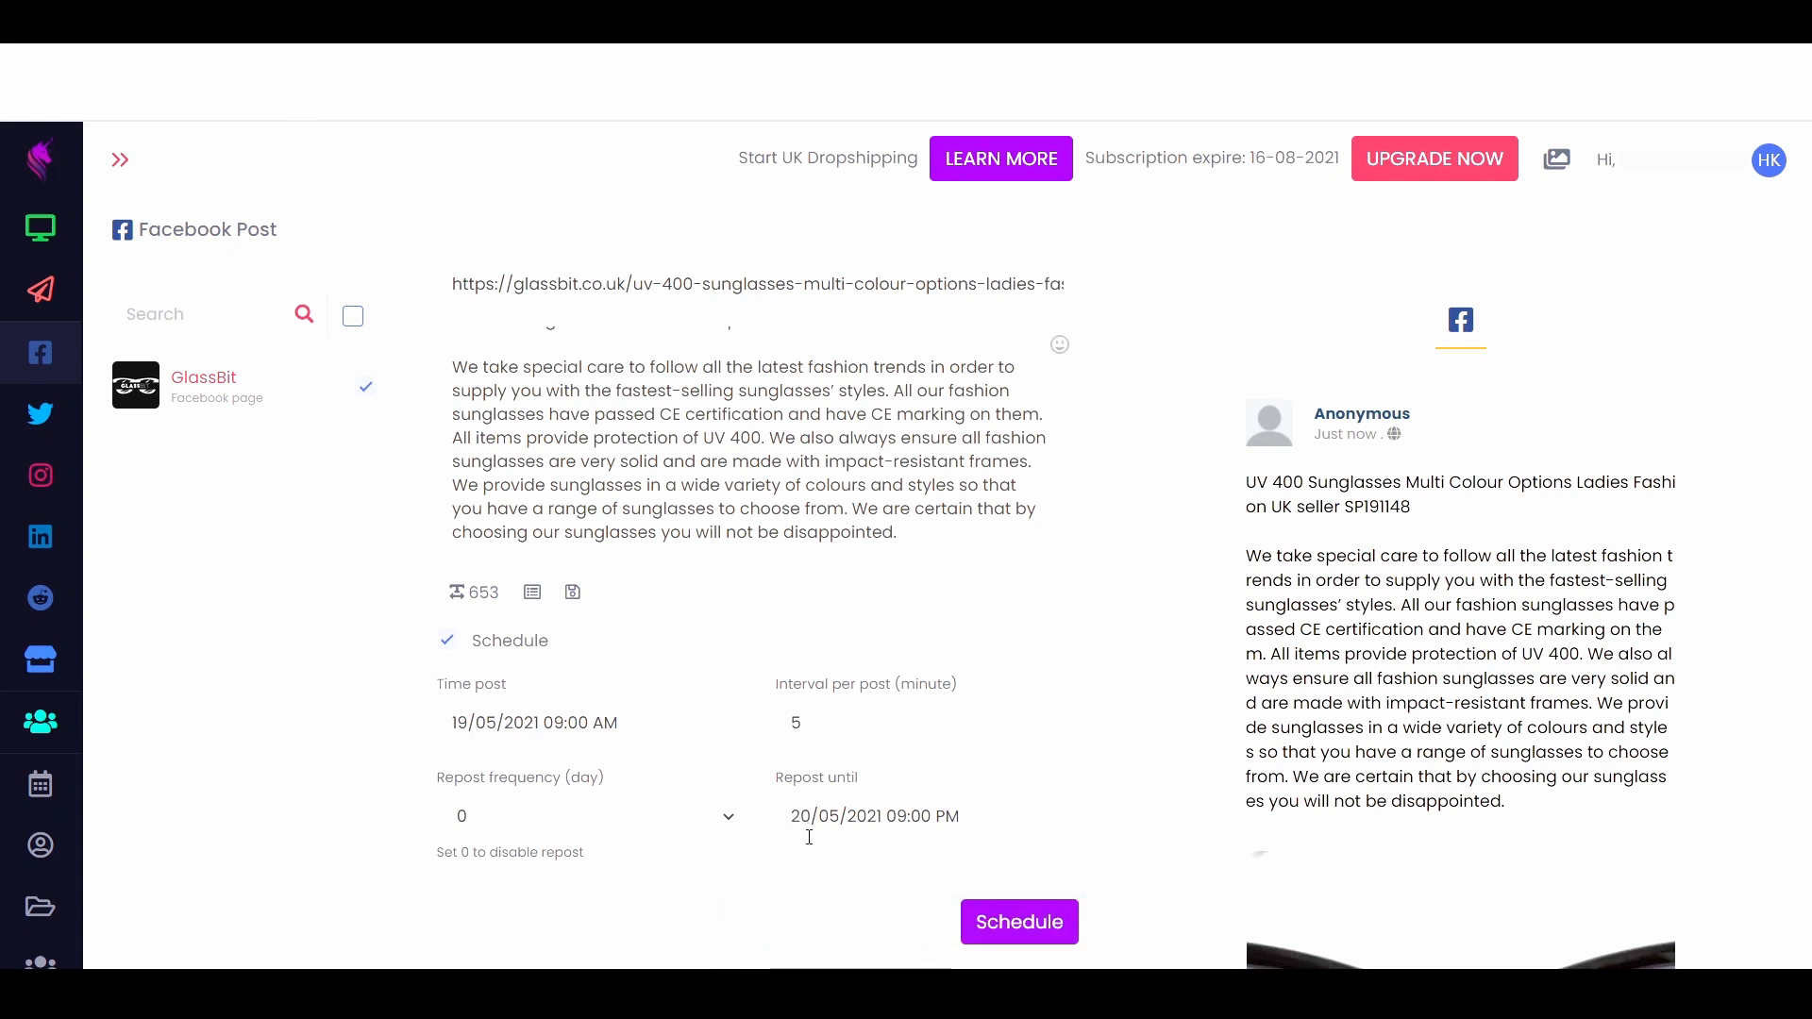
Open the schedules calendar to check the queued Facebook post.
mouse_move(40, 660)
scroll(67, 712, "down", 3)
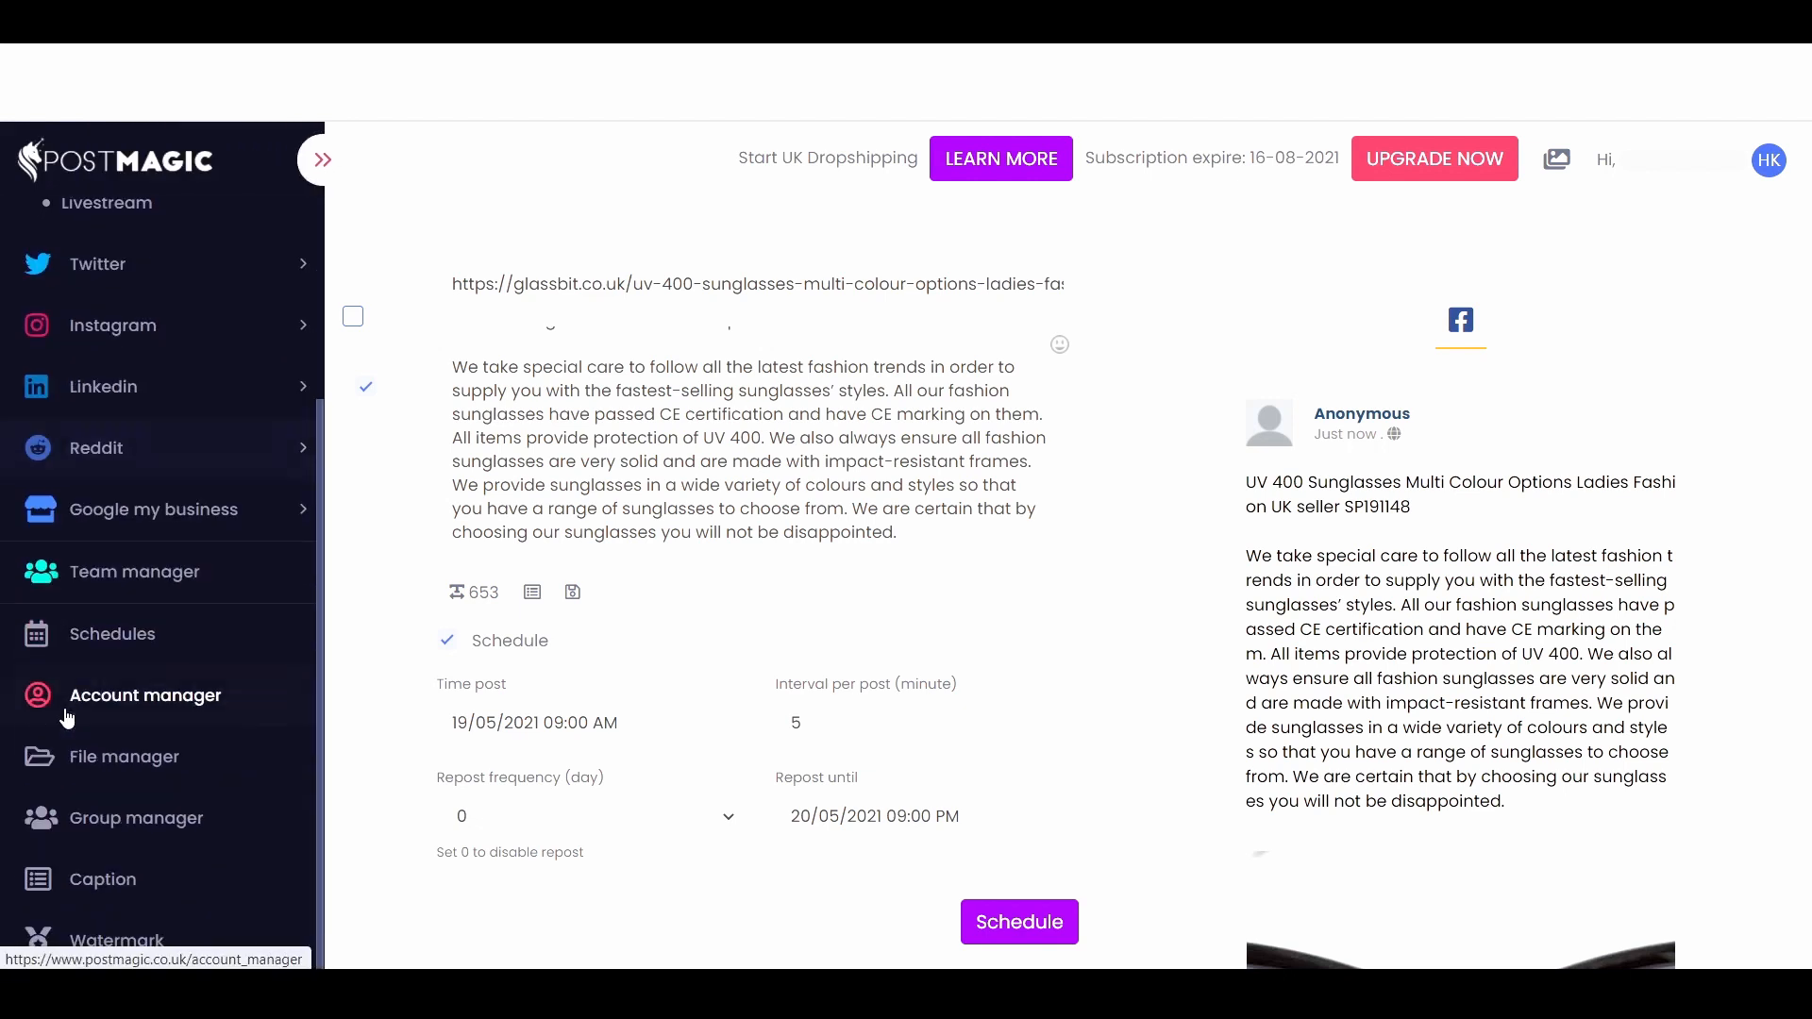
left_click(105, 635)
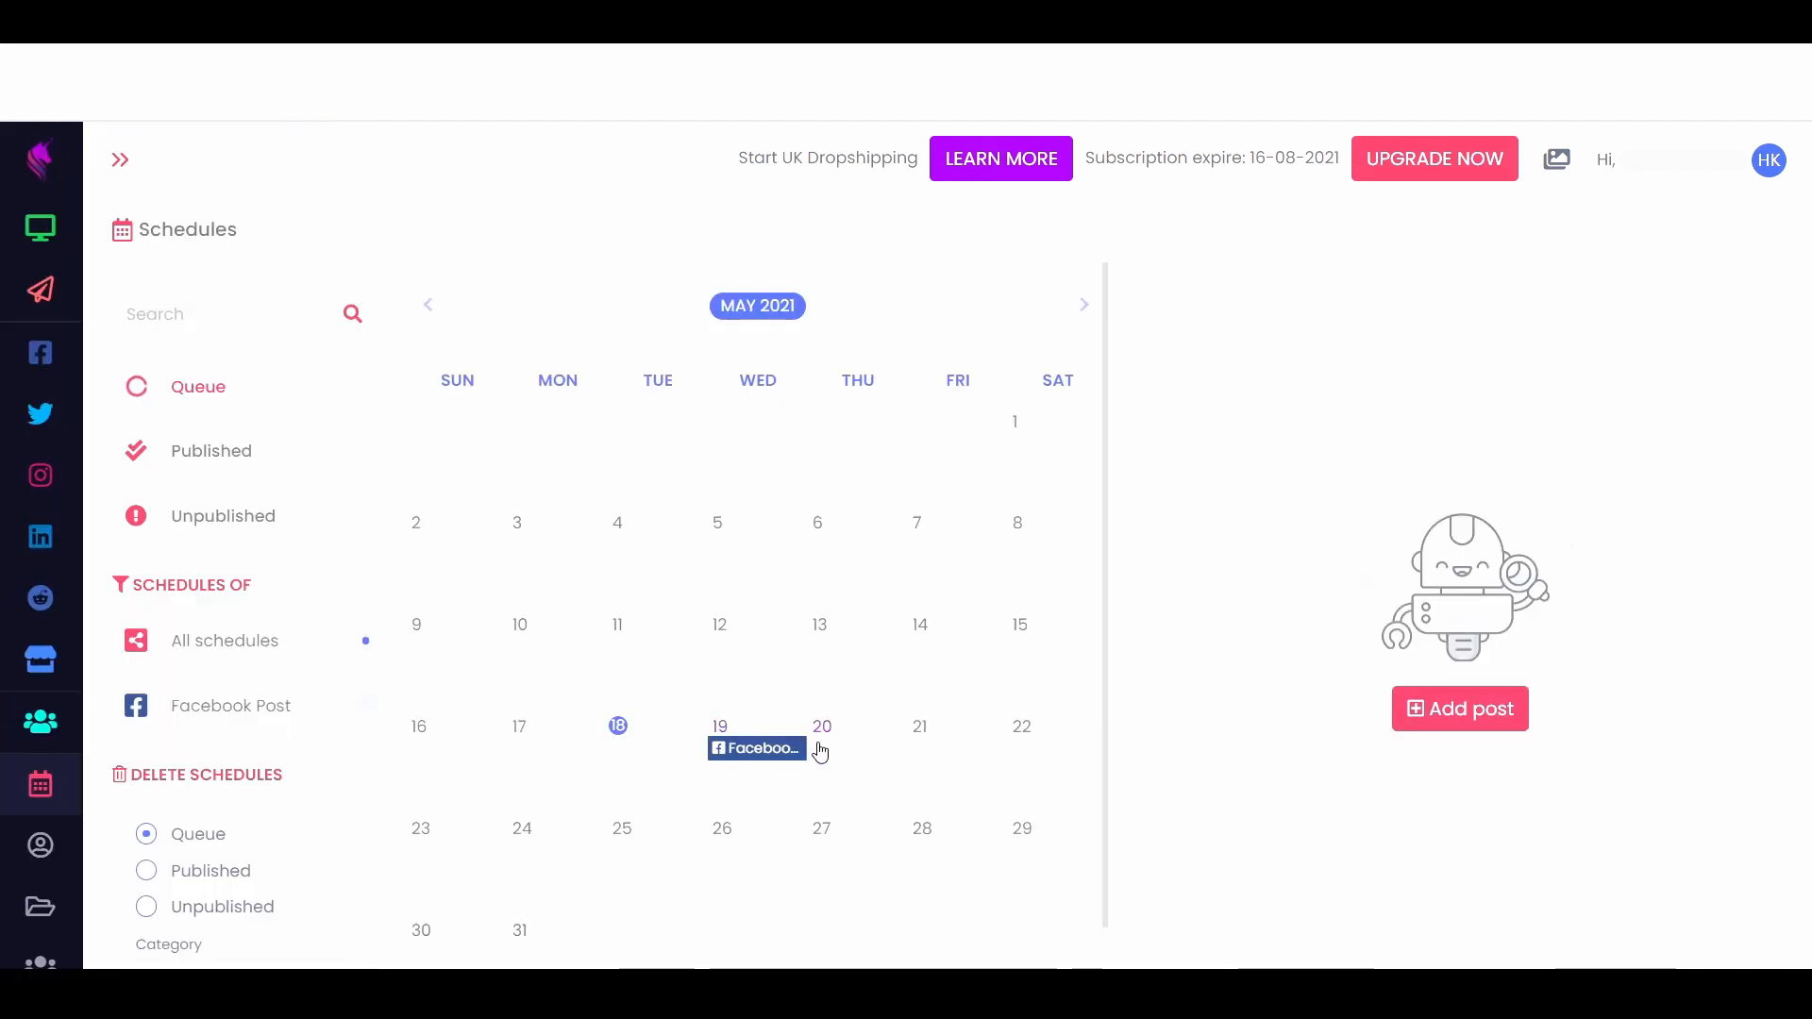